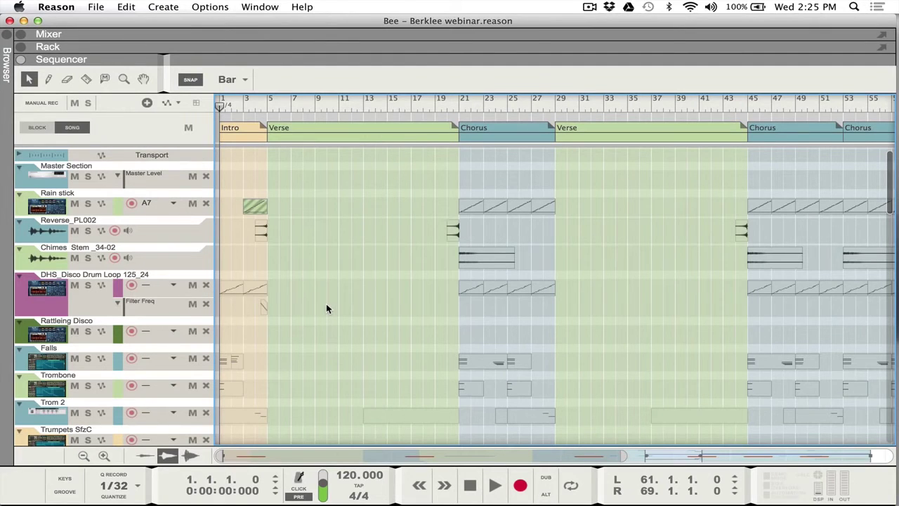
# Play the Bee song from bar 1 while browsing the guitar, bass, Solid Bass Deuce and Kong tracks
pyautogui.scroll(-1, 317, 303)
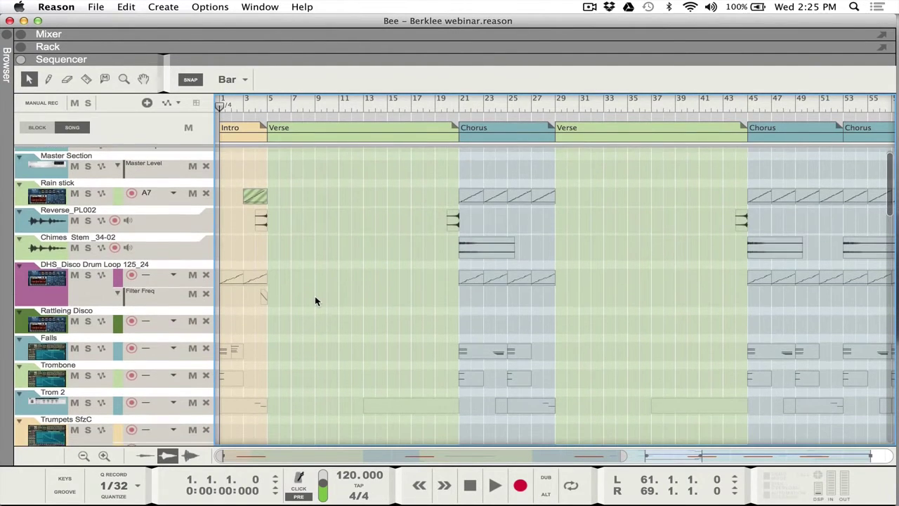
pyautogui.scroll(1, 314, 301)
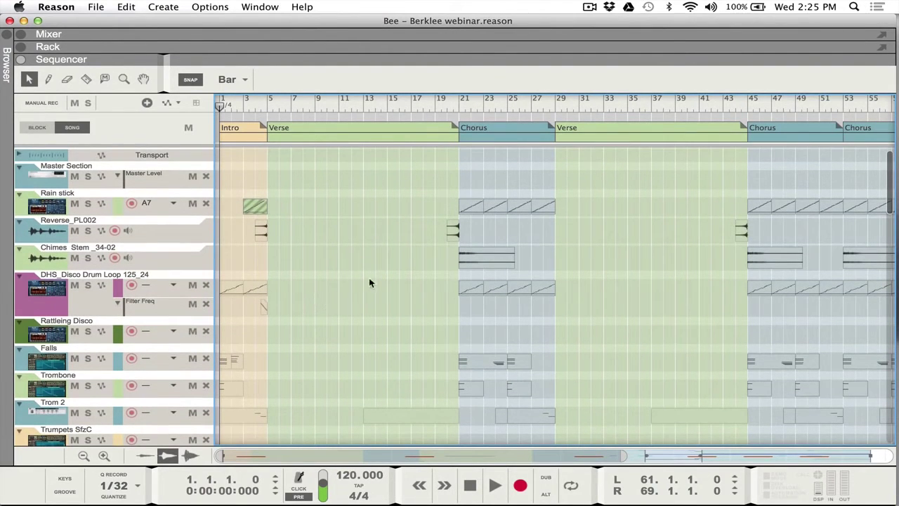
pyautogui.press('space')
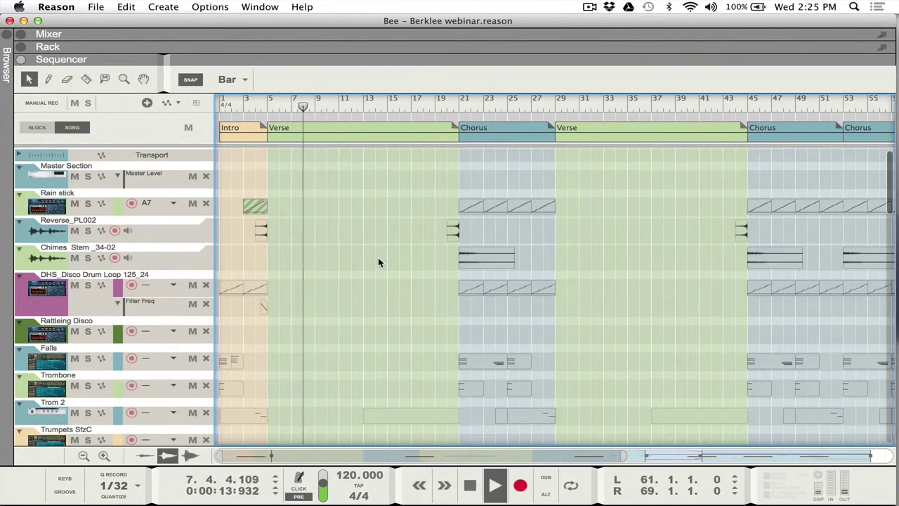
pyautogui.scroll(-1, 378, 262)
pyautogui.scroll(-3, 377, 262)
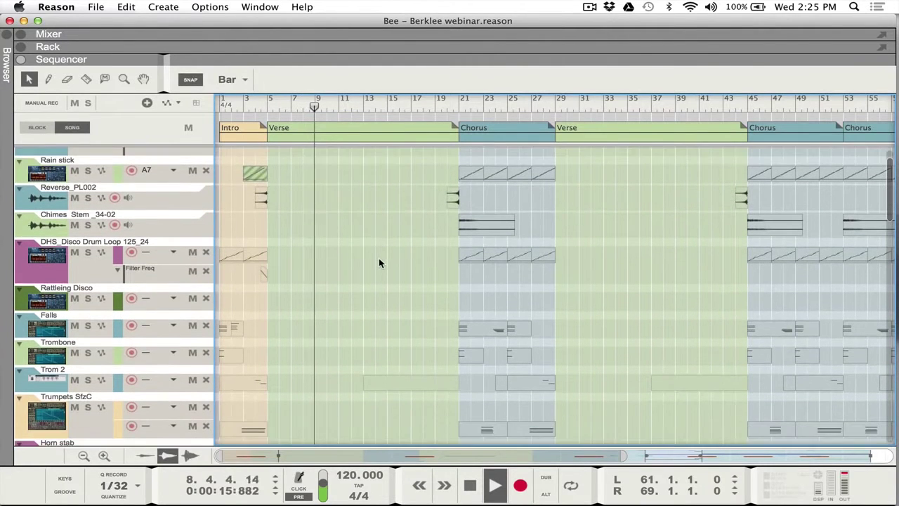
pyautogui.scroll(-2, 378, 265)
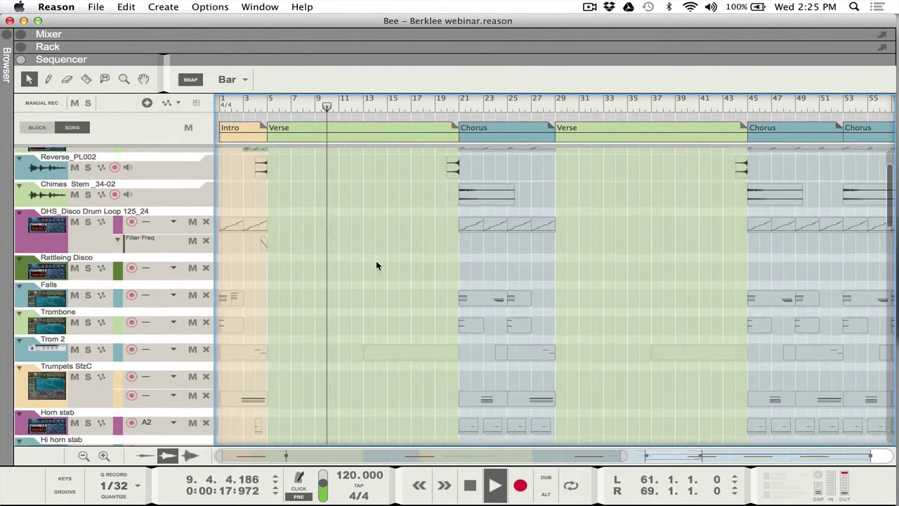
pyautogui.scroll(-5, 377, 265)
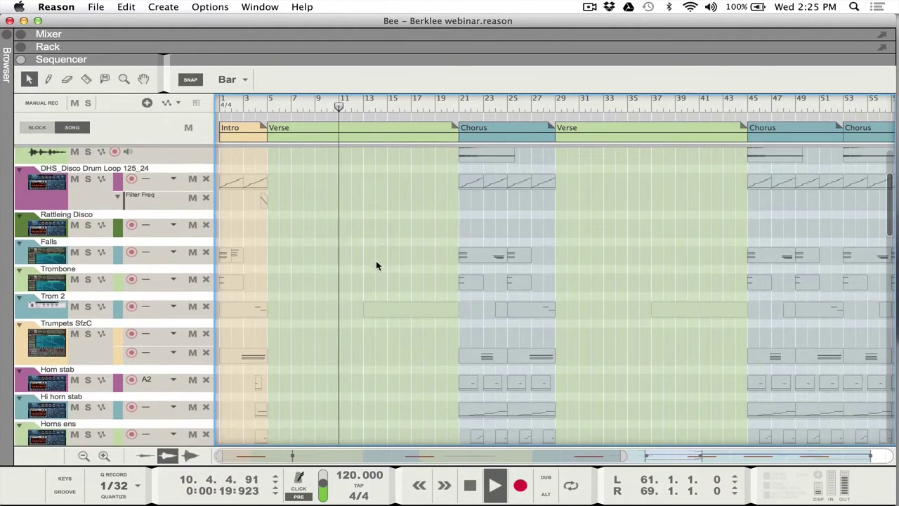
pyautogui.scroll(-1, 376, 265)
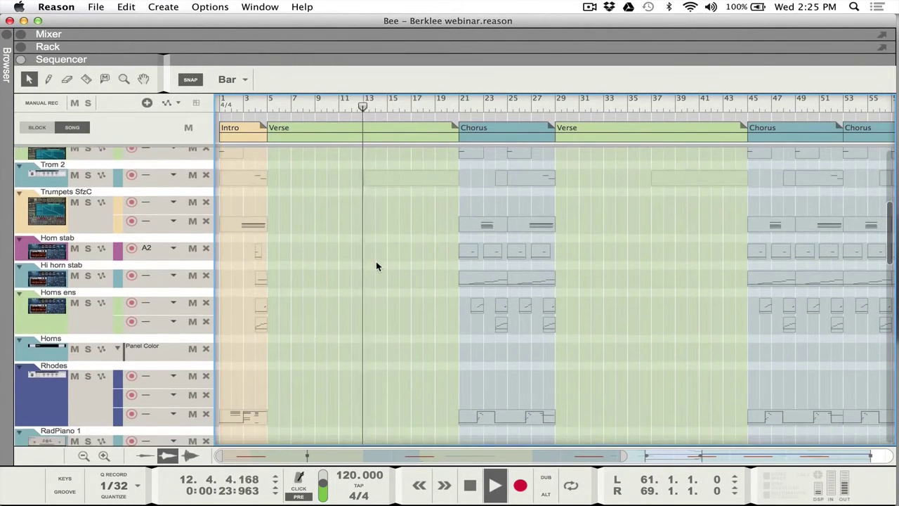
pyautogui.scroll(-1, 376, 266)
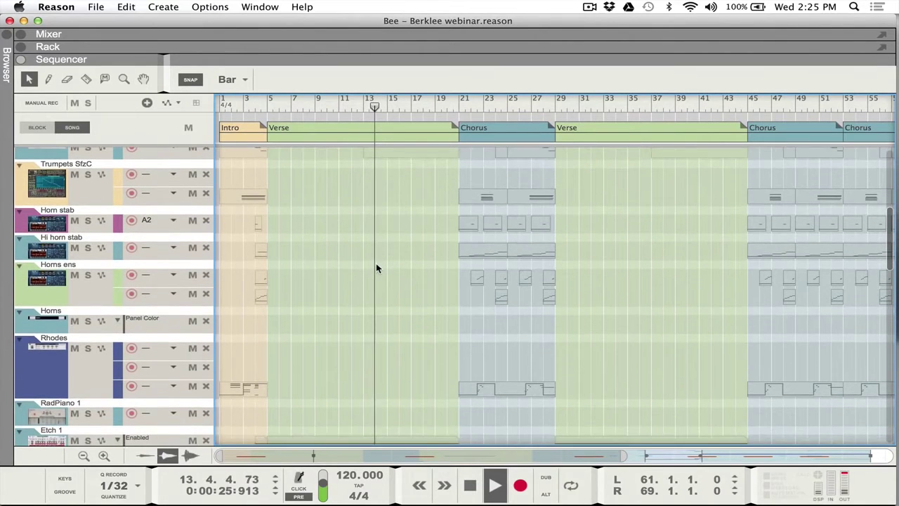
pyautogui.scroll(-1, 376, 266)
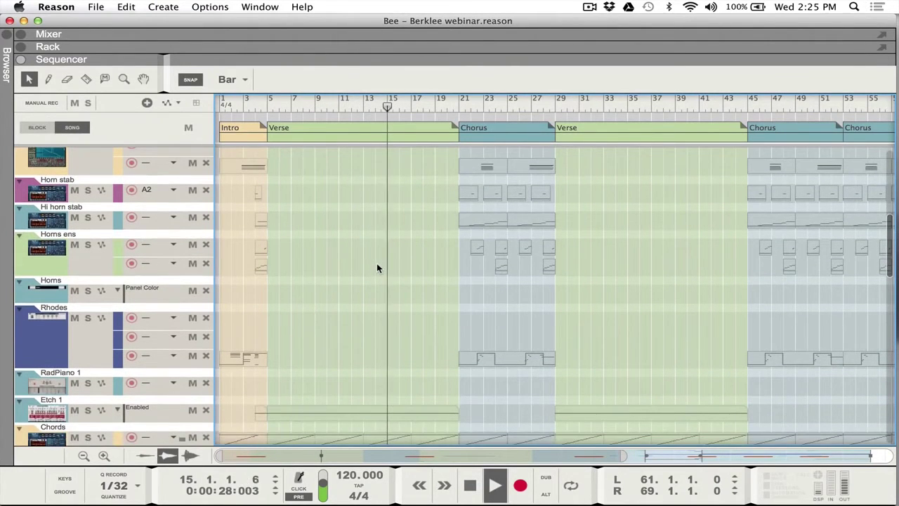
pyautogui.scroll(-1, 377, 268)
pyautogui.scroll(-1, 377, 269)
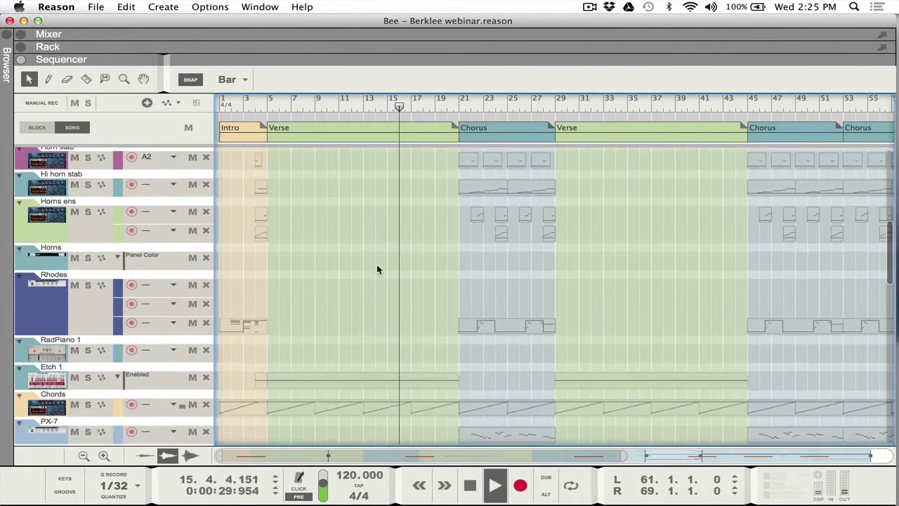
pyautogui.scroll(-3, 377, 269)
pyautogui.scroll(-1, 377, 269)
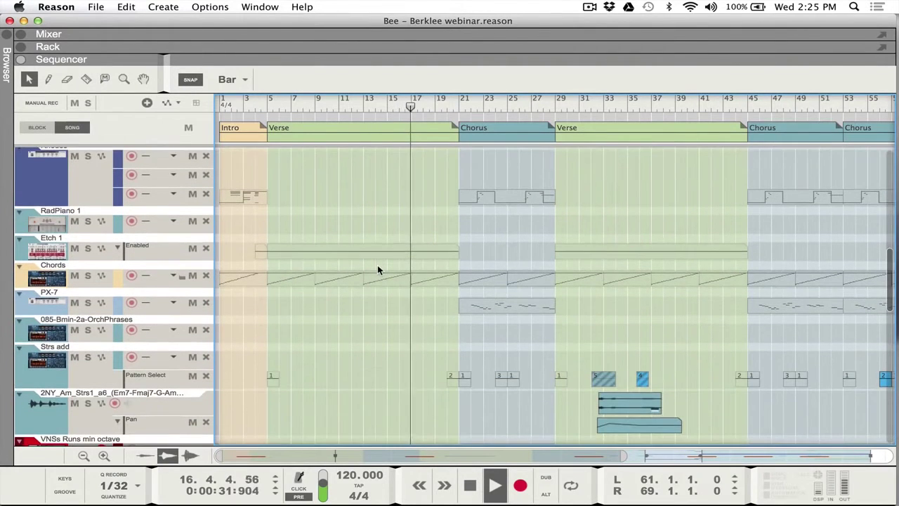
pyautogui.scroll(-2, 377, 269)
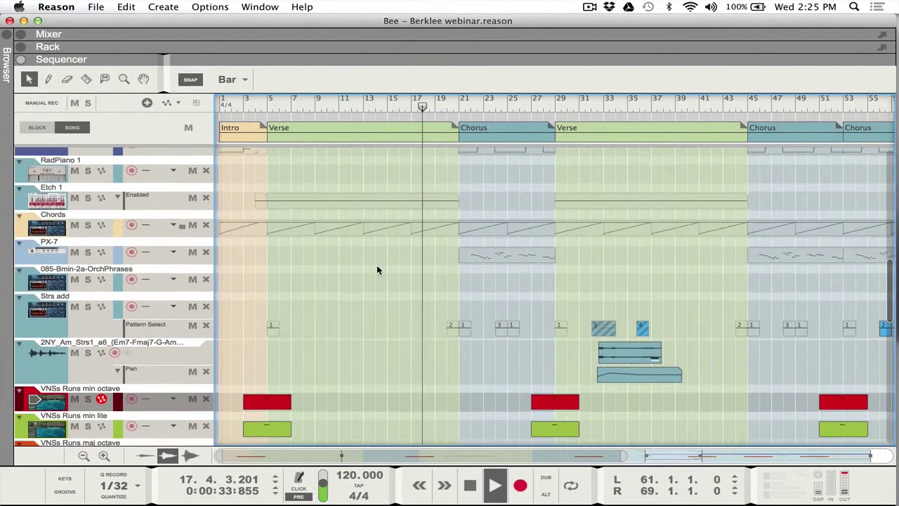
pyautogui.scroll(-1, 376, 265)
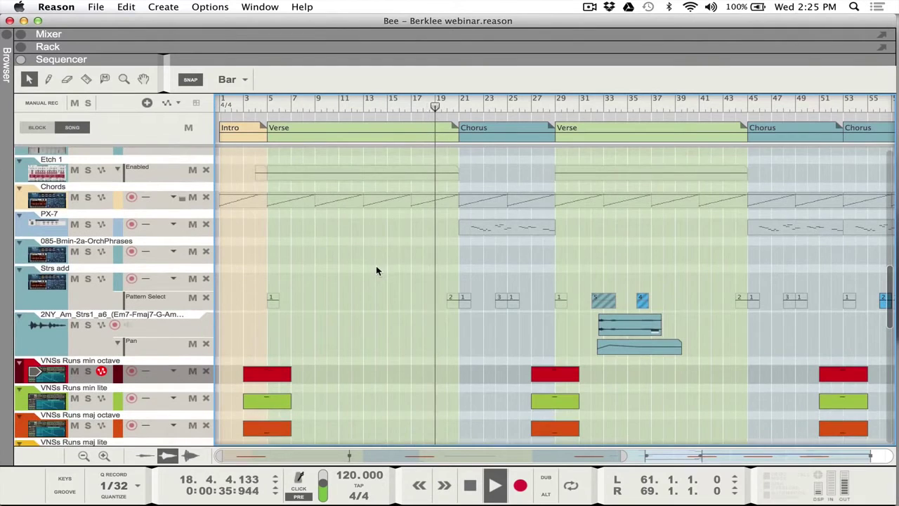
pyautogui.scroll(-1, 377, 265)
pyautogui.scroll(-2, 376, 270)
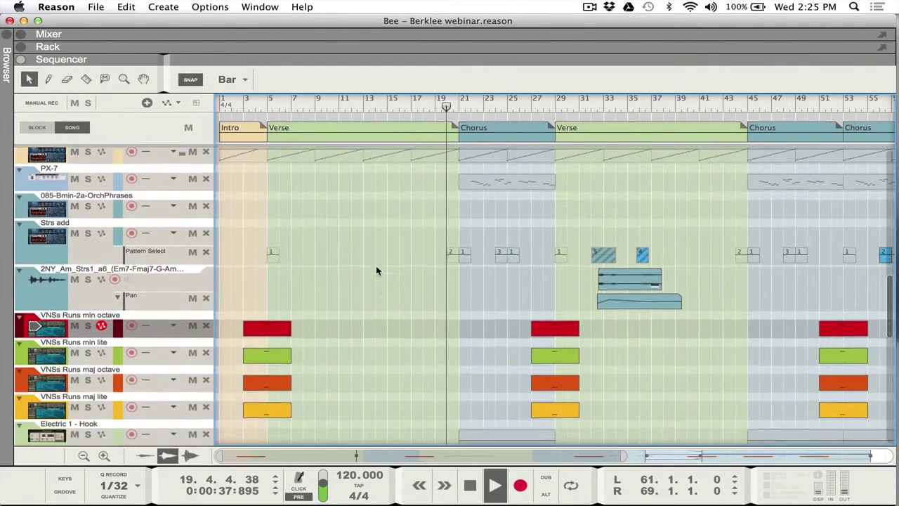
pyautogui.scroll(-2, 376, 270)
pyautogui.scroll(-1, 376, 271)
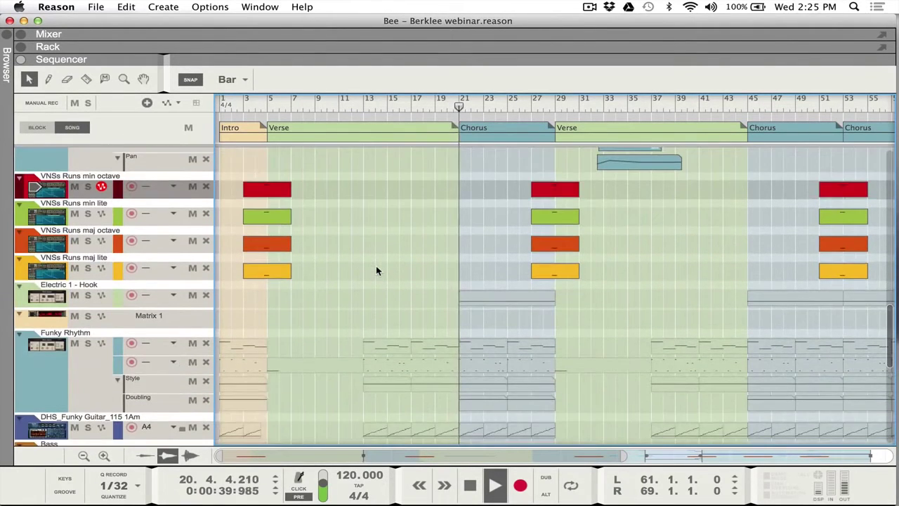
pyautogui.scroll(-3, 376, 270)
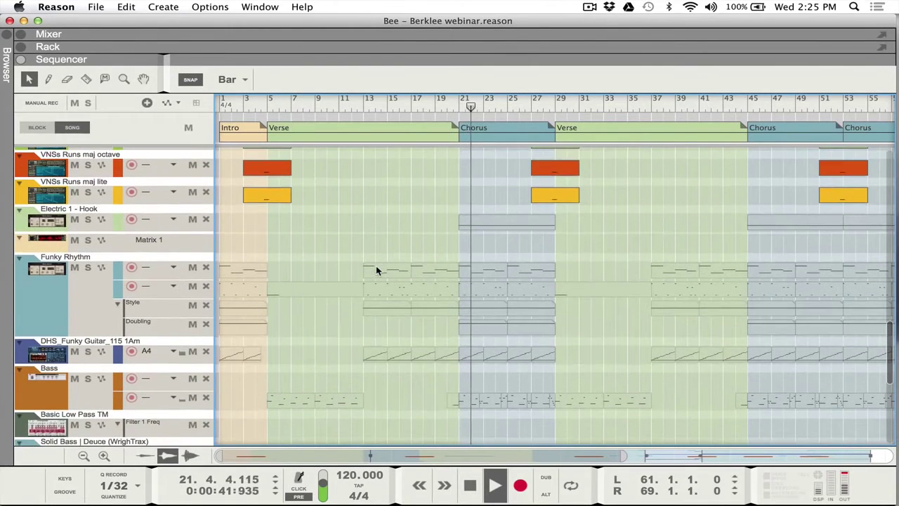
pyautogui.scroll(-2, 375, 270)
pyautogui.scroll(-2, 376, 266)
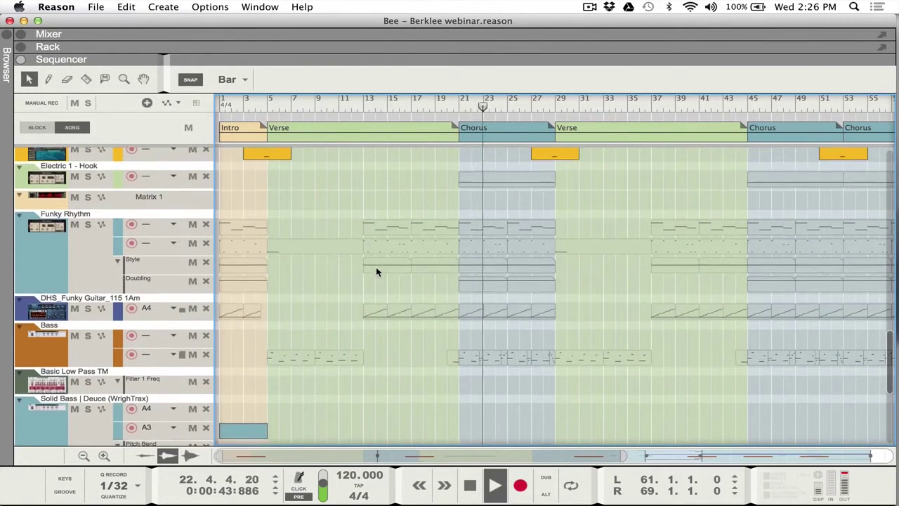
pyautogui.scroll(-2, 376, 273)
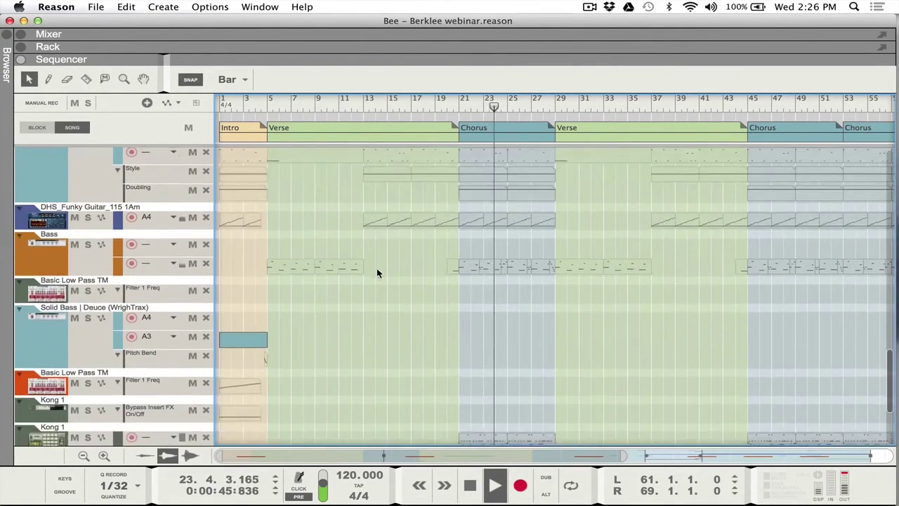
pyautogui.scroll(-3, 377, 273)
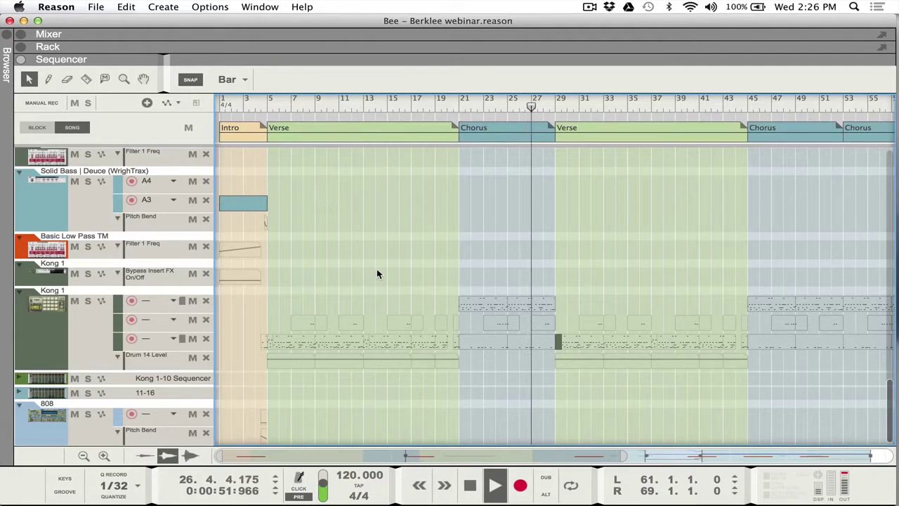
pyautogui.scroll(1, 376, 273)
pyautogui.scroll(3, 377, 273)
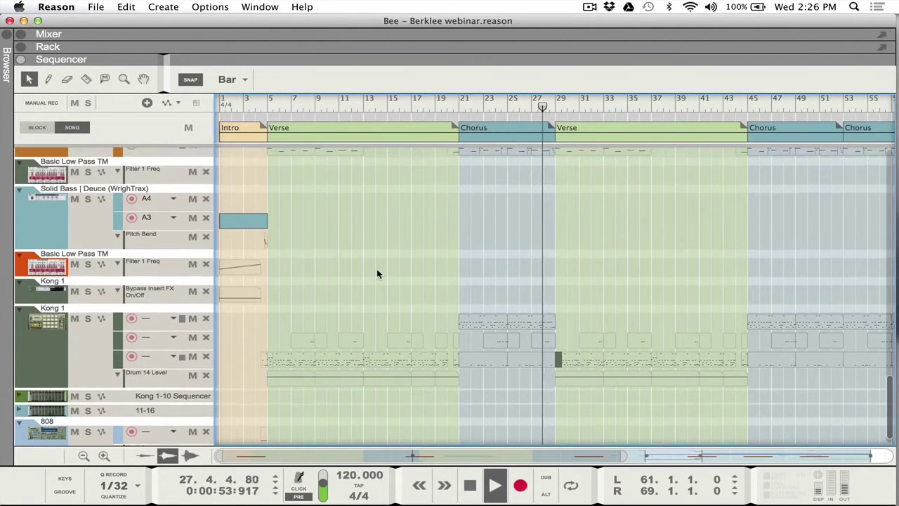
pyautogui.scroll(1, 377, 273)
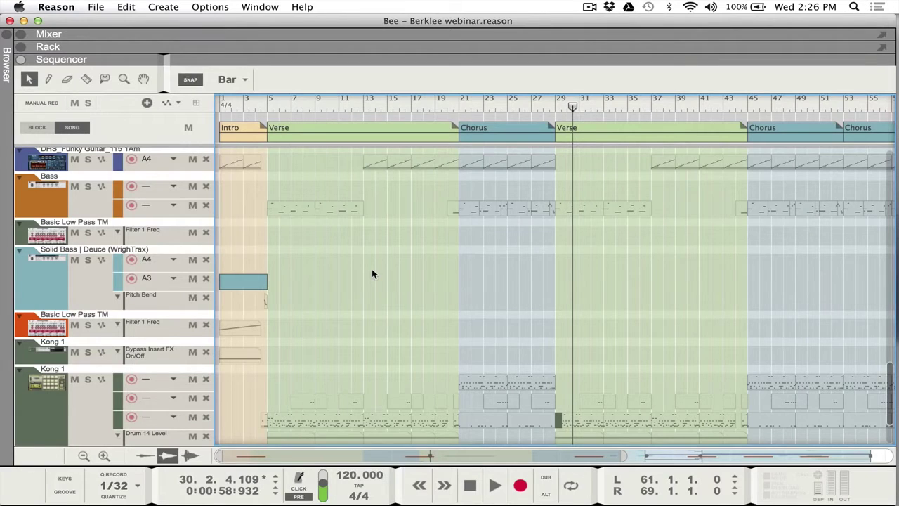
# Scroll the sequencer to the top and back down to the four VNSs Runs string tracks
pyautogui.scroll(10, 371, 268)
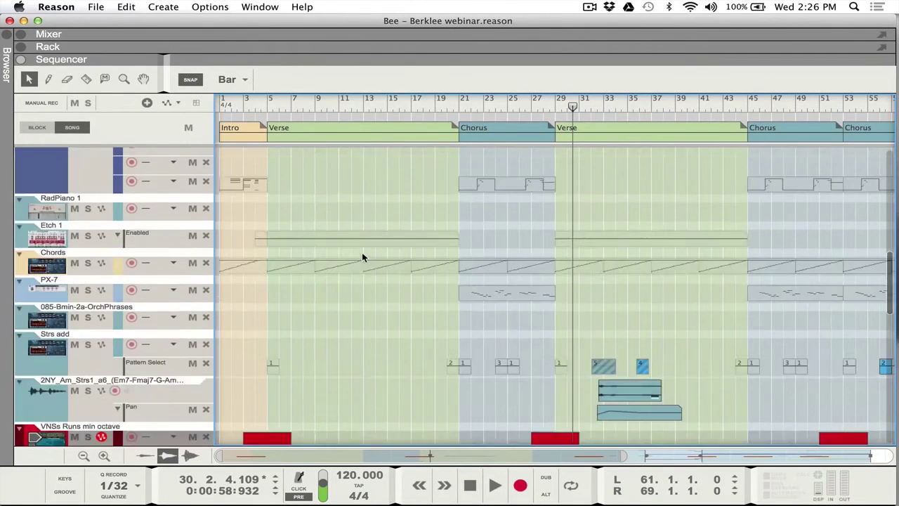
pyautogui.scroll(5, 362, 256)
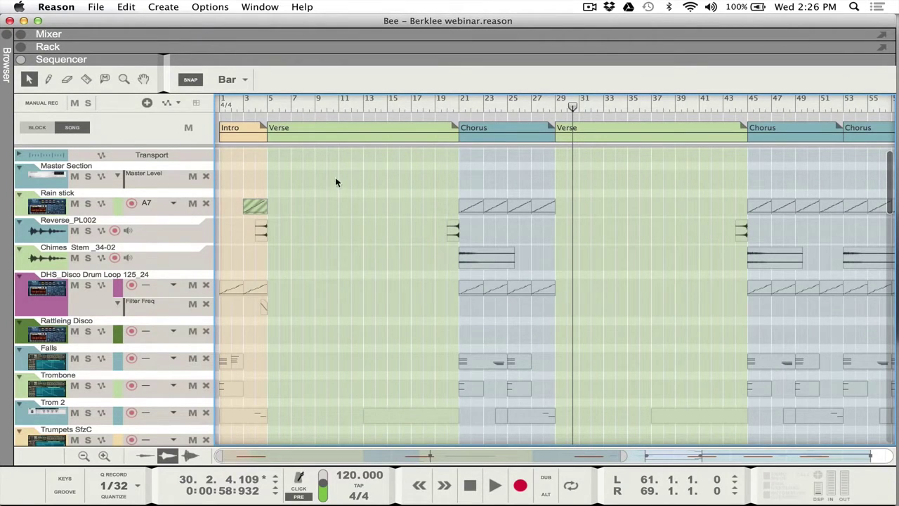
pyautogui.scroll(-5, 374, 199)
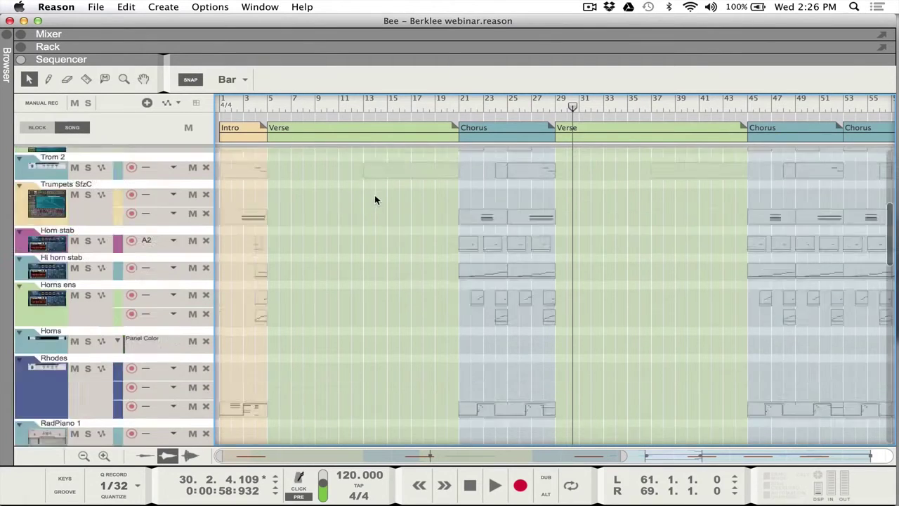
pyautogui.scroll(-5, 375, 195)
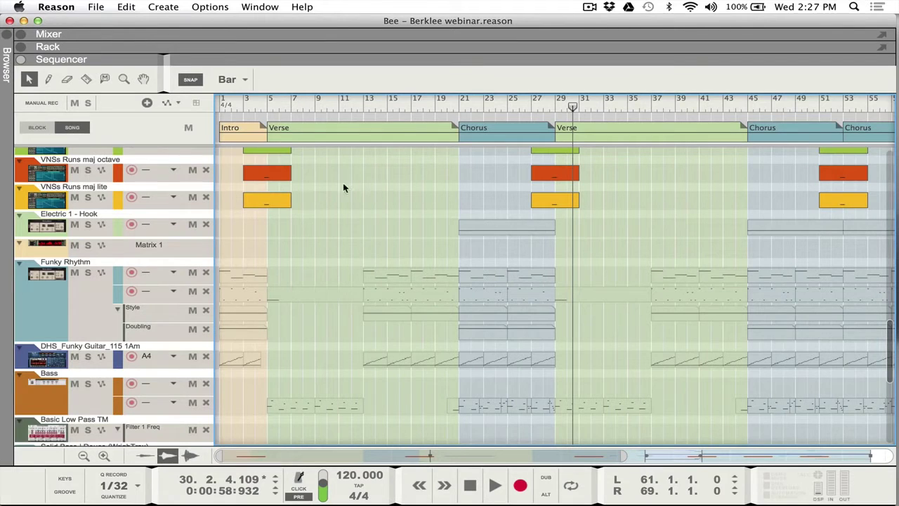
pyautogui.scroll(-1, 344, 187)
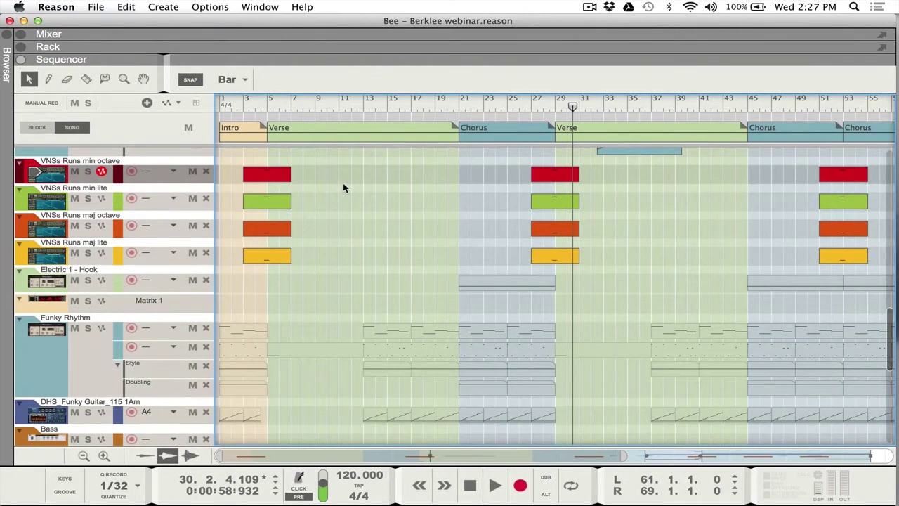
pyautogui.press('F6')
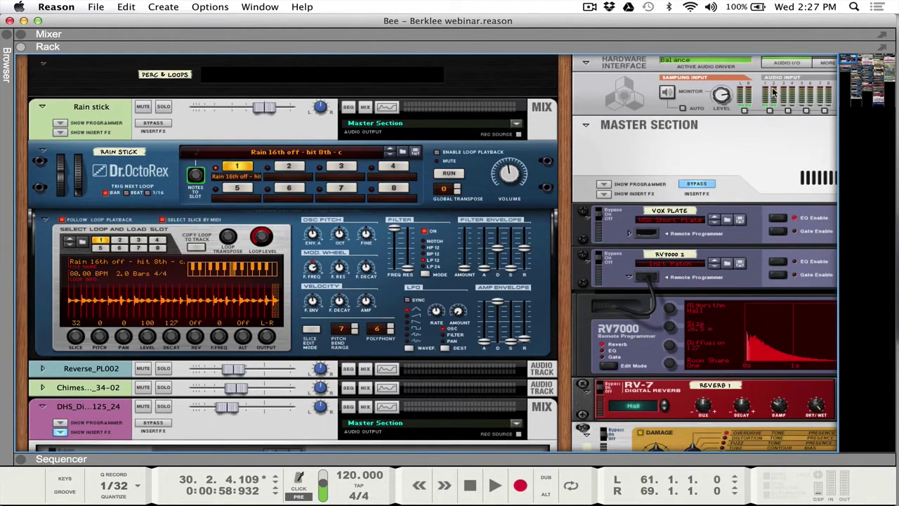
pyautogui.hscroll(10, 772, 91)
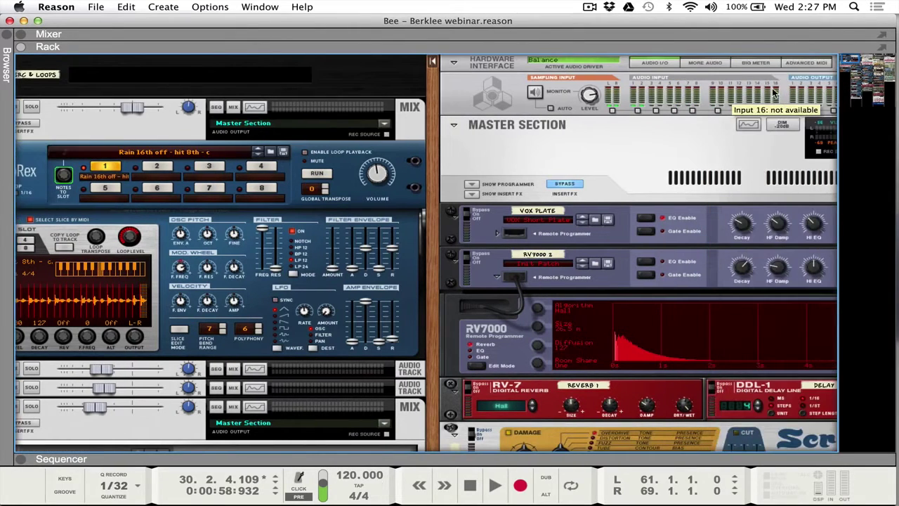
pyautogui.hscroll(15, 773, 91)
pyautogui.hscroll(-15, 773, 91)
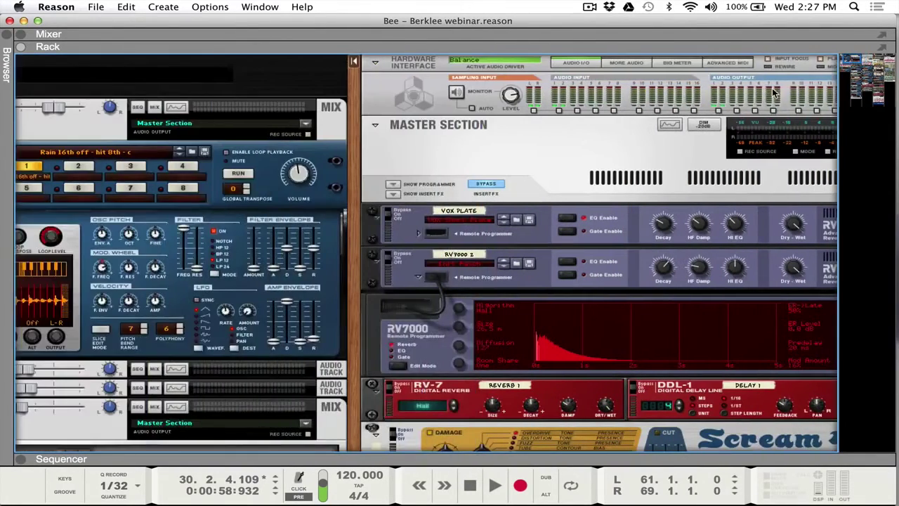
pyautogui.hscroll(4, 773, 91)
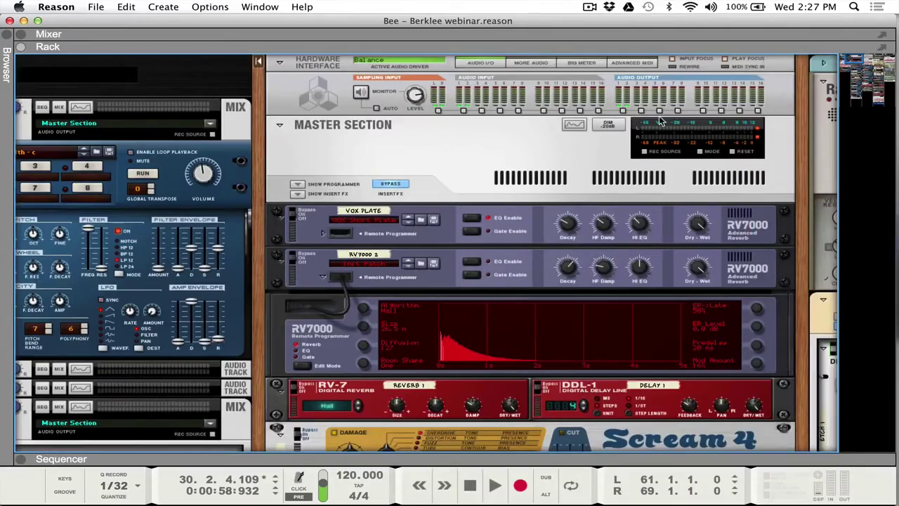
pyautogui.scroll(-15, 659, 121)
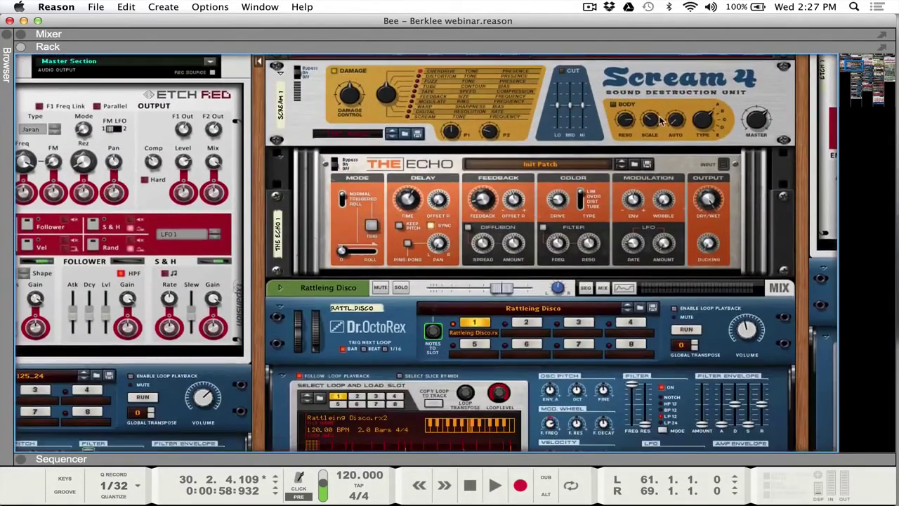
pyautogui.scroll(-11, 659, 121)
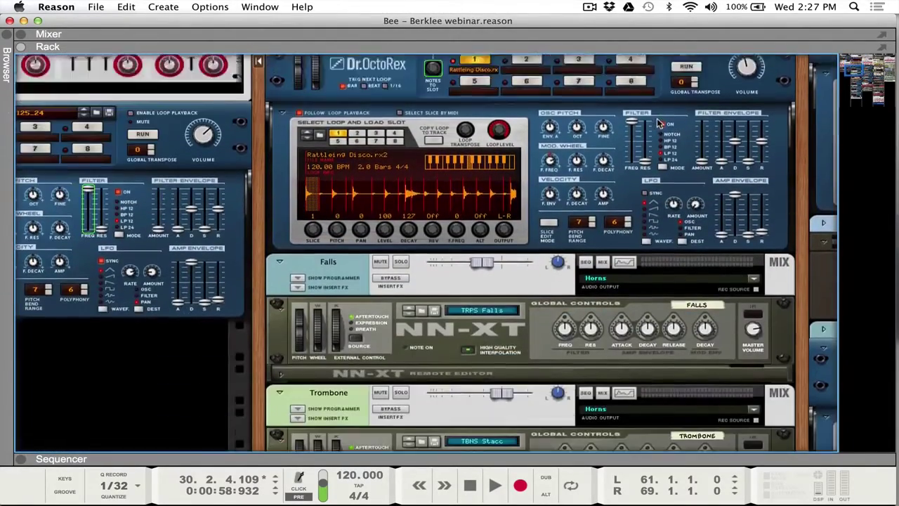
pyautogui.scroll(-5, 659, 121)
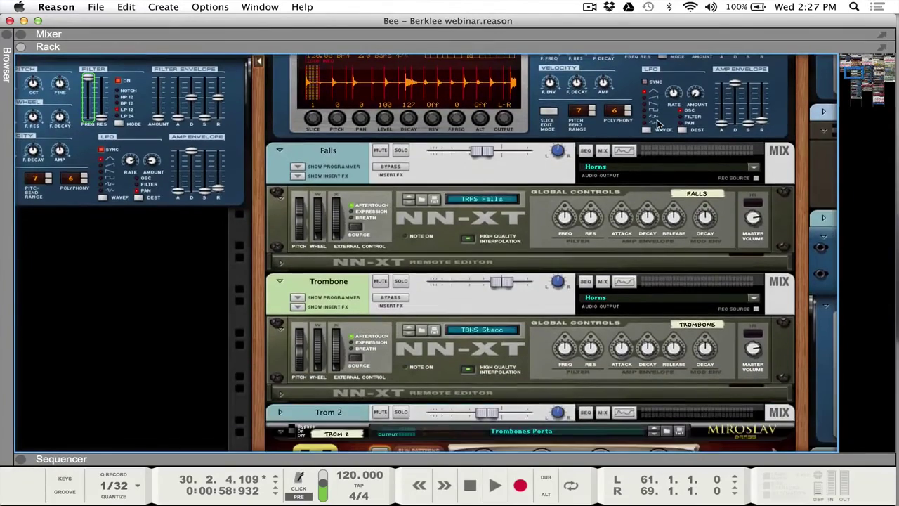
pyautogui.scroll(-8, 658, 124)
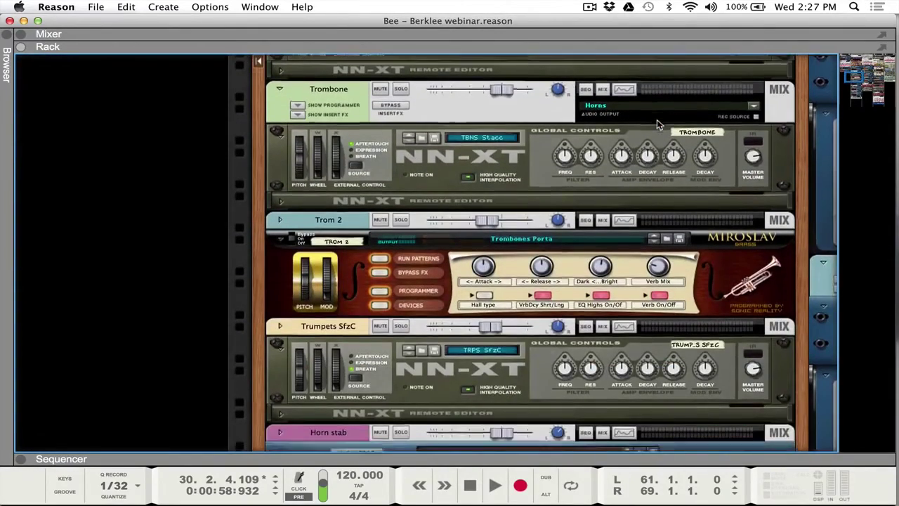
pyautogui.scroll(-20, 656, 123)
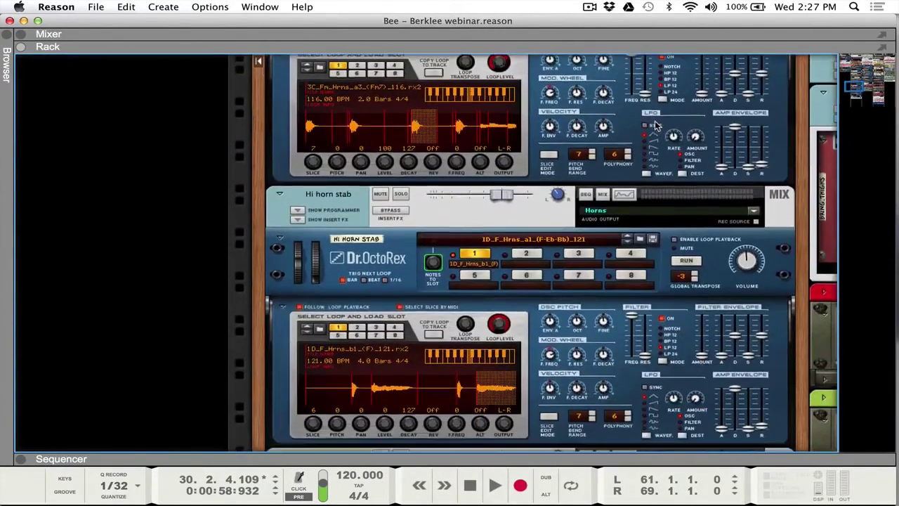
pyautogui.scroll(-20, 655, 125)
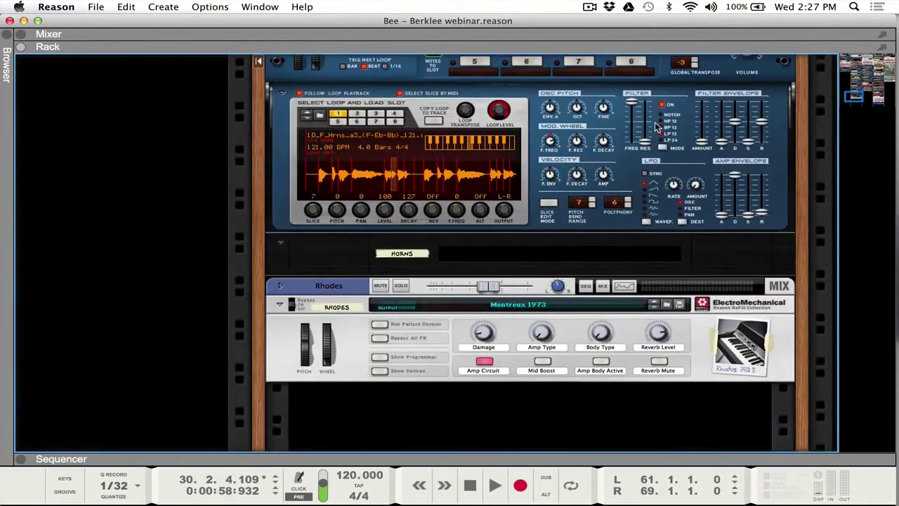
pyautogui.scroll(-3, 655, 125)
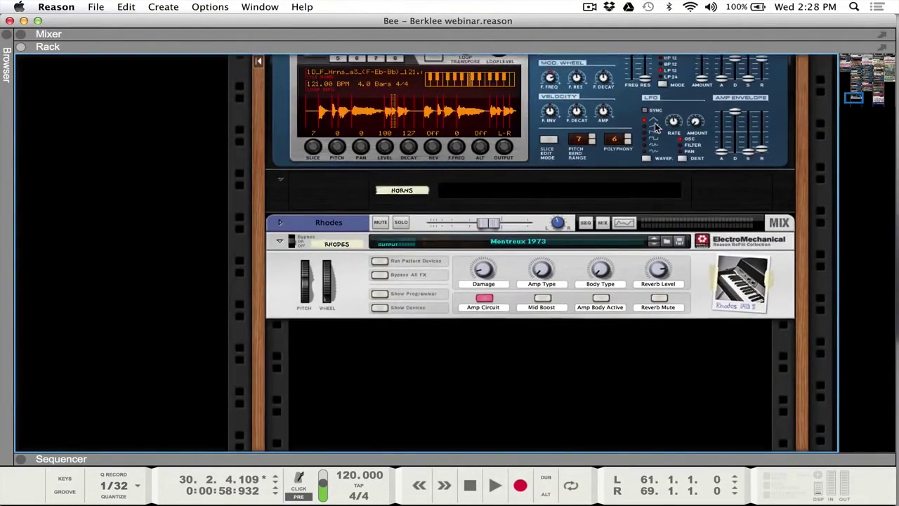
pyautogui.scroll(13, 655, 123)
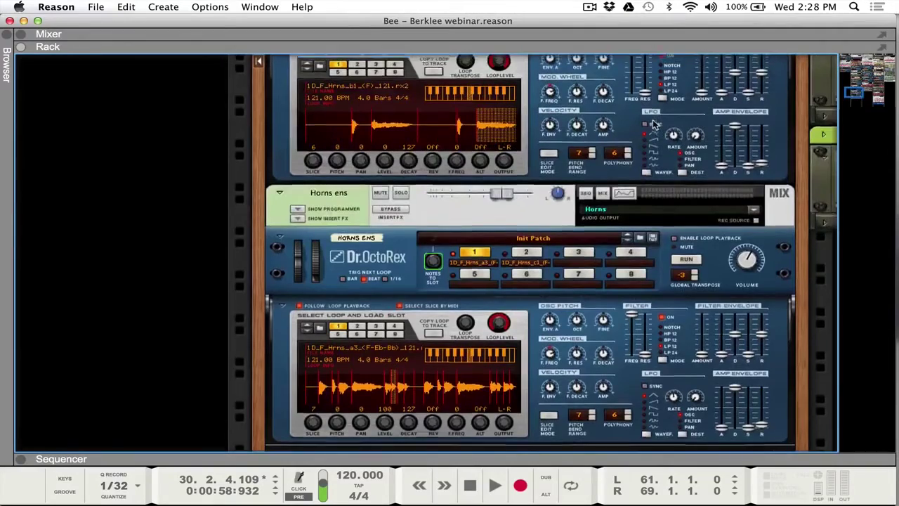
pyautogui.scroll(20, 652, 123)
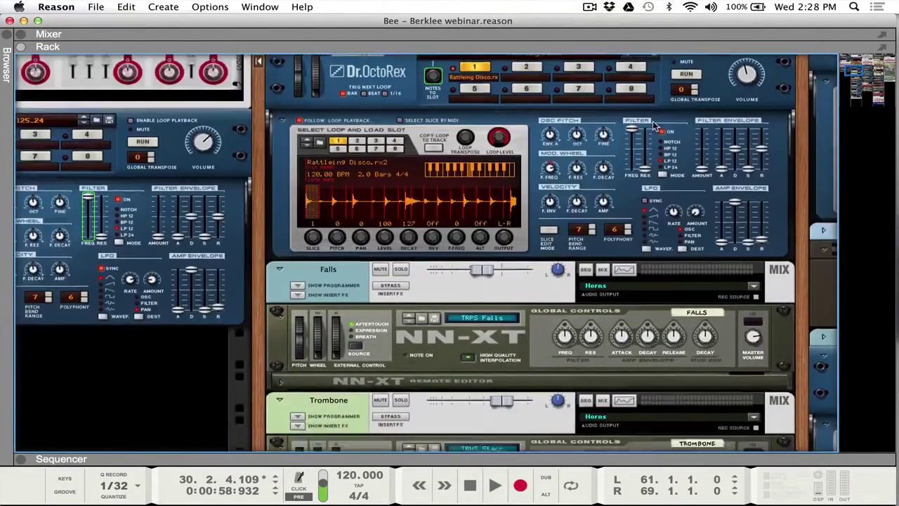
pyautogui.scroll(-15, 653, 125)
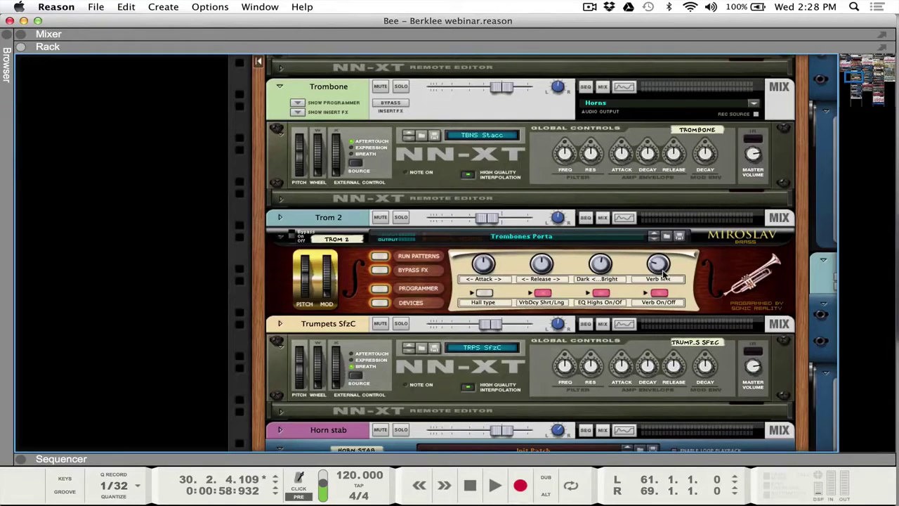
pyautogui.scroll(5, 611, 262)
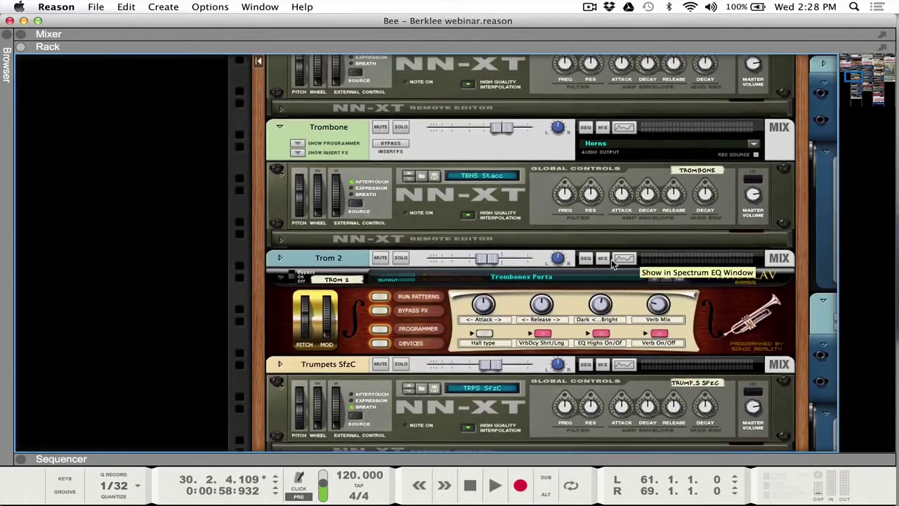
pyautogui.scroll(20, 612, 264)
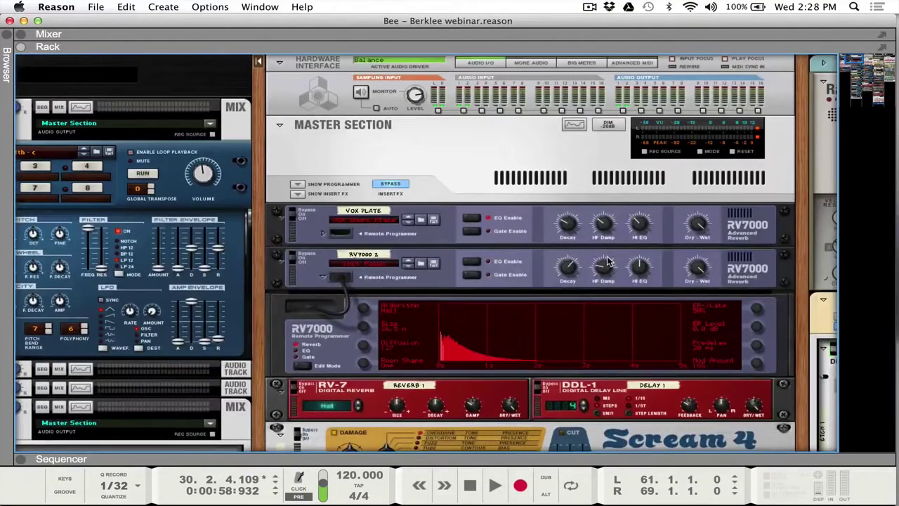
pyautogui.hscroll(-10, 608, 262)
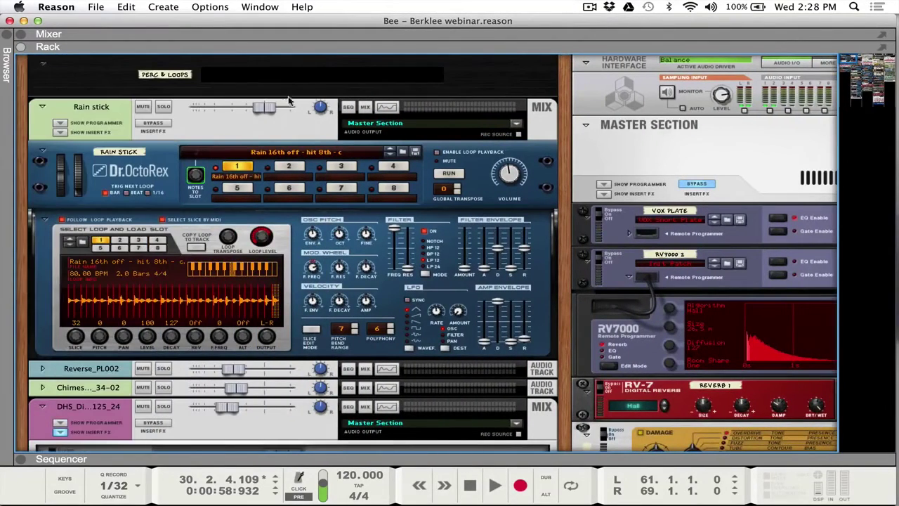
pyautogui.hscroll(19, 345, 75)
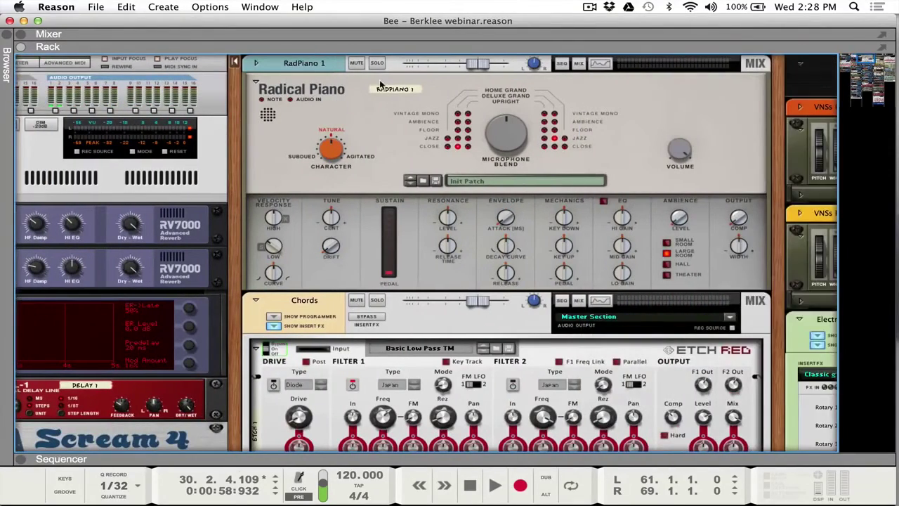
pyautogui.scroll(-1, 379, 82)
pyautogui.scroll(1, 380, 80)
pyautogui.hscroll(-18, 453, 76)
pyautogui.scroll(-10, 452, 76)
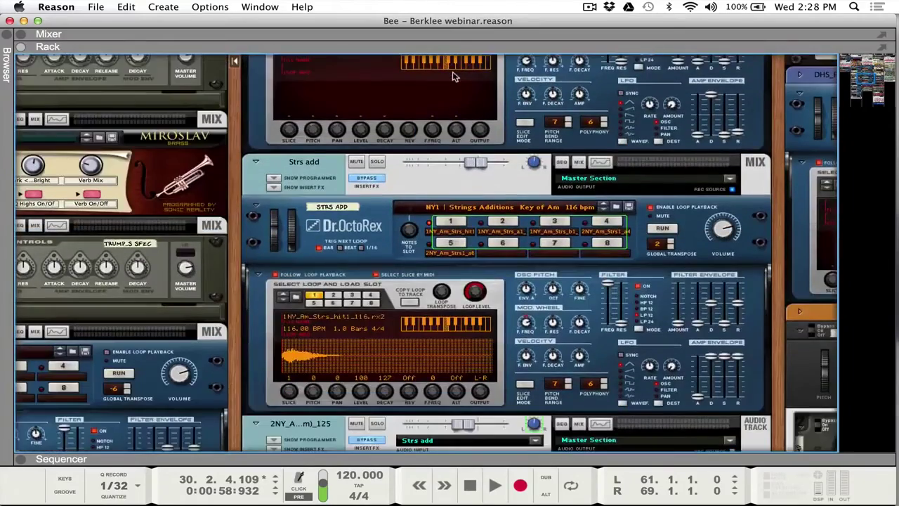
pyautogui.scroll(-10, 452, 77)
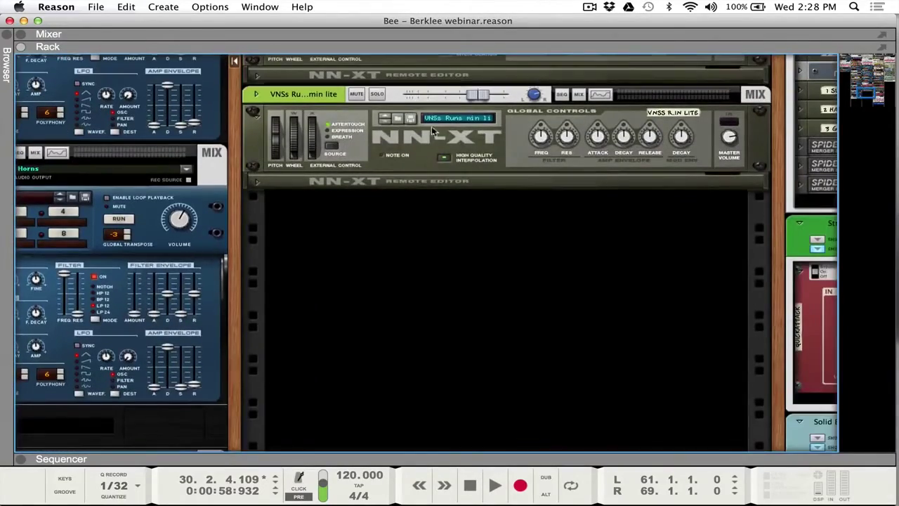
pyautogui.hscroll(-15, 426, 177)
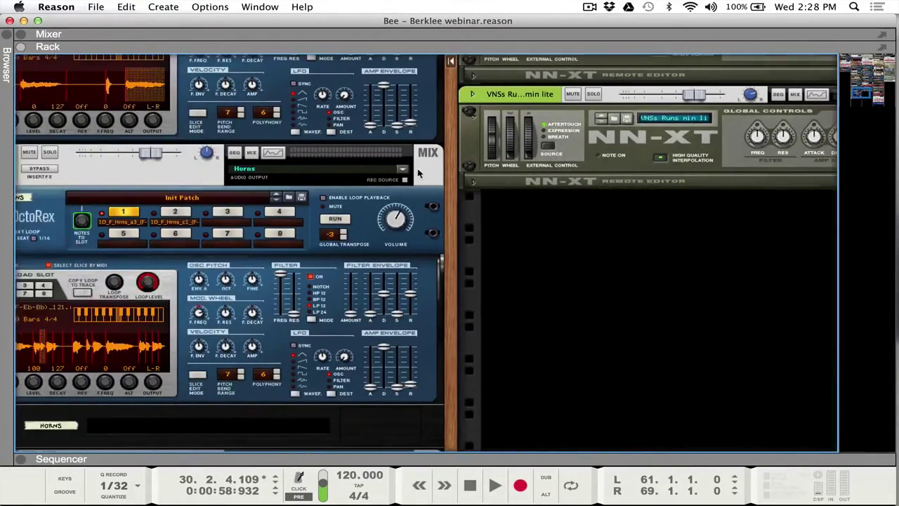
pyautogui.scroll(-10, 416, 172)
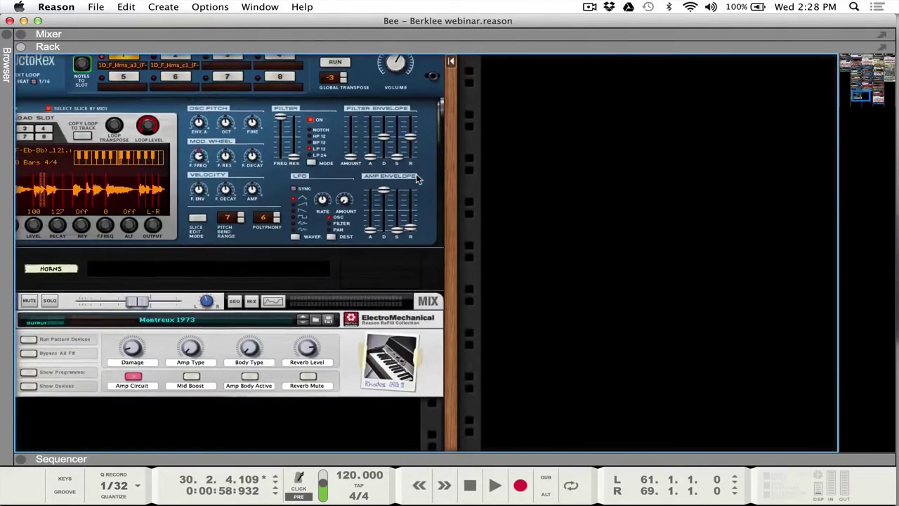
pyautogui.hscroll(-15, 441, 194)
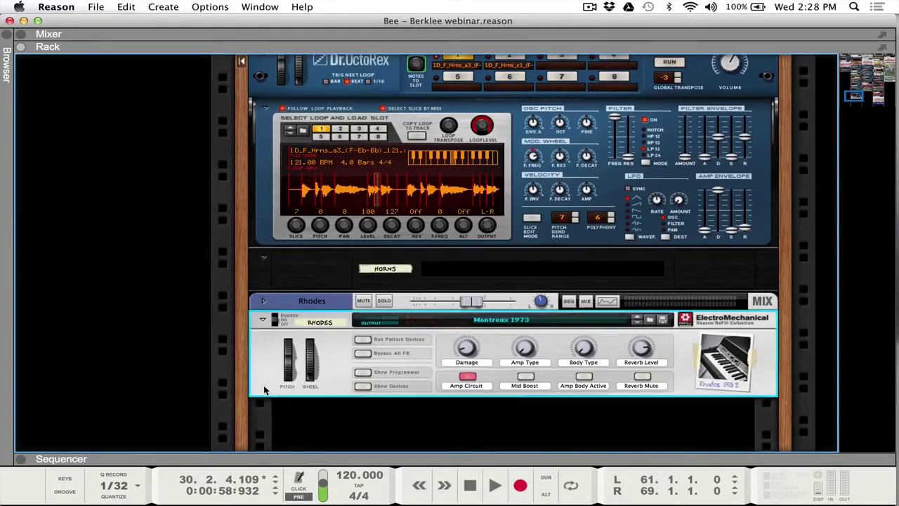
pyautogui.moveTo(512, 307)
pyautogui.mouseDown()
pyautogui.moveTo(837, 31)
pyautogui.moveTo(771, 20)
pyautogui.moveTo(792, 173)
pyautogui.moveTo(821, 176)
pyautogui.mouseUp()
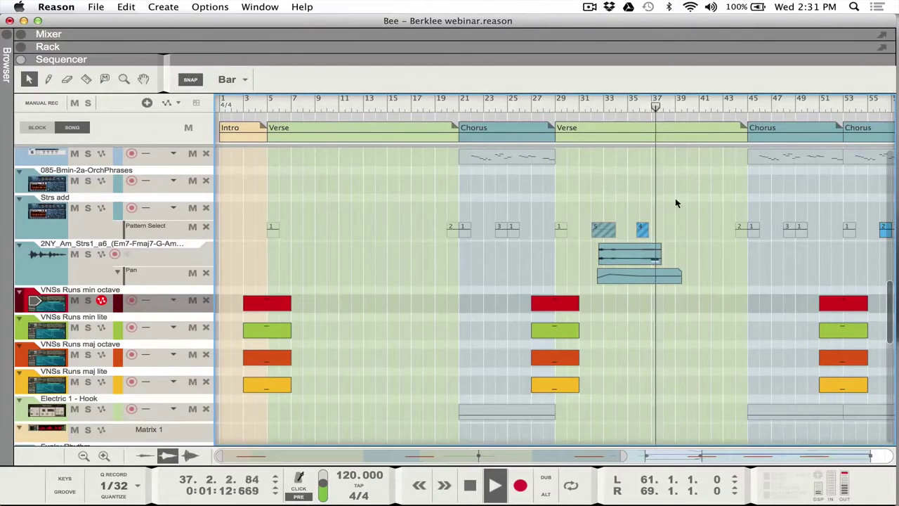
# Play the Kong drum lanes from bar 28 and stop at bar 30 in the second verse
pyautogui.scroll(-8, 674, 203)
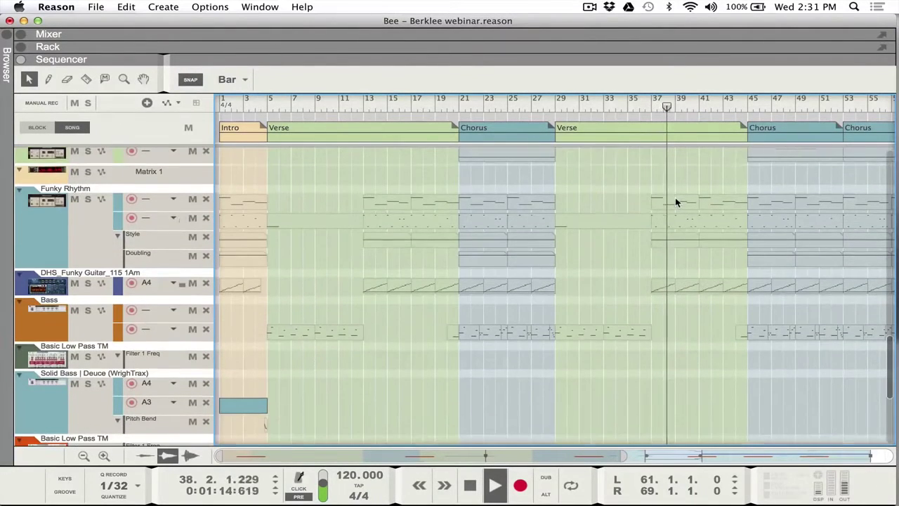
pyautogui.scroll(-6, 675, 200)
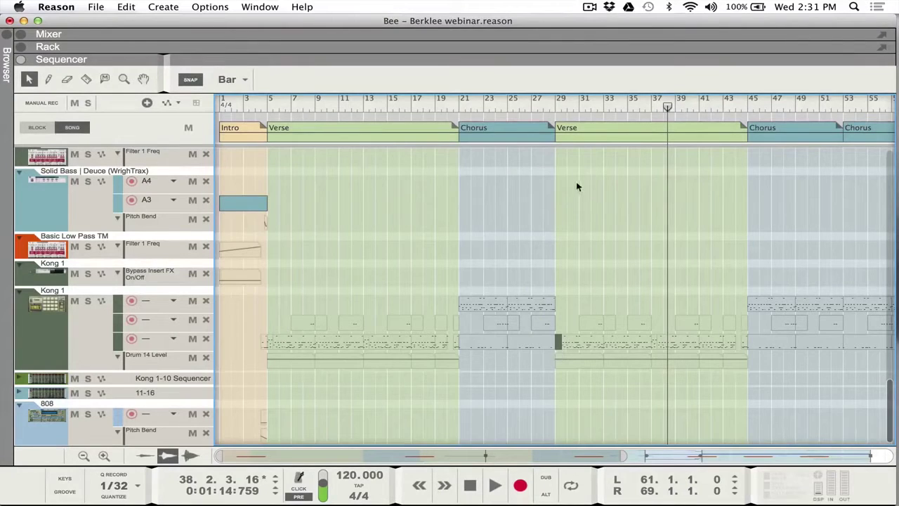
pyautogui.click(544, 104)
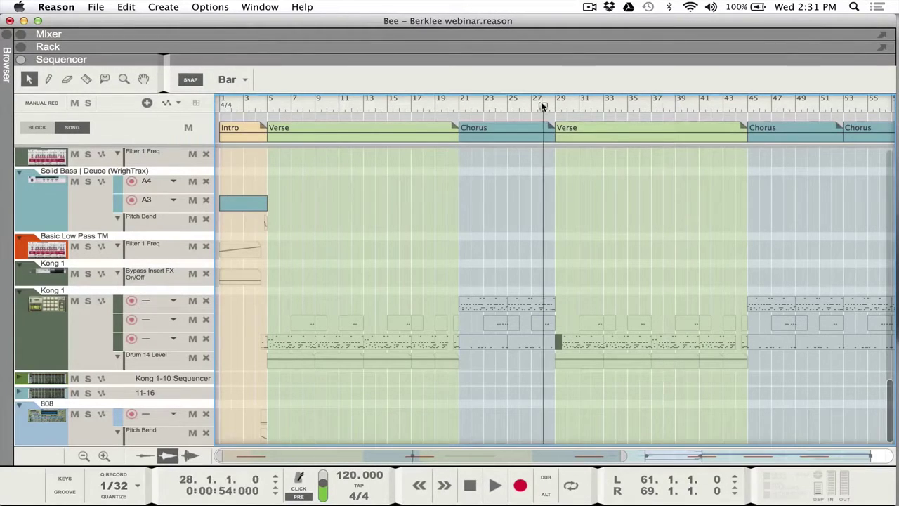
pyautogui.press('space')
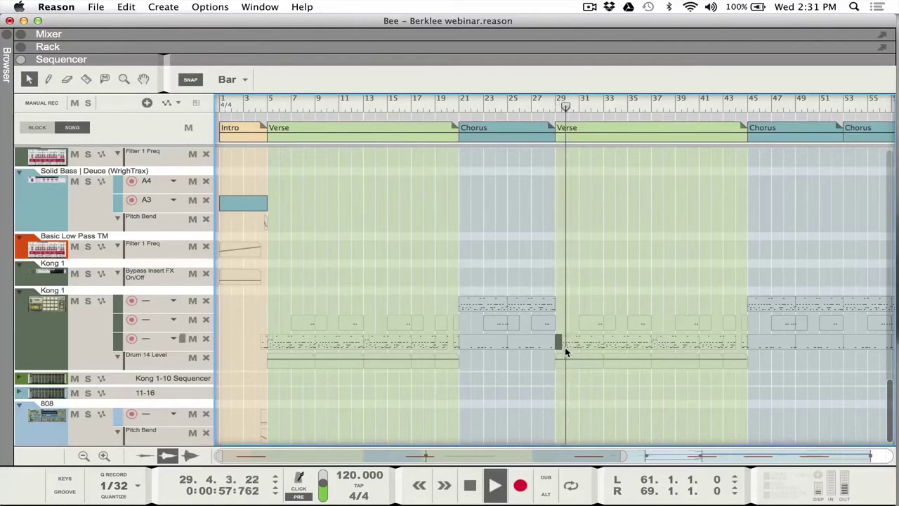
pyautogui.press('space')
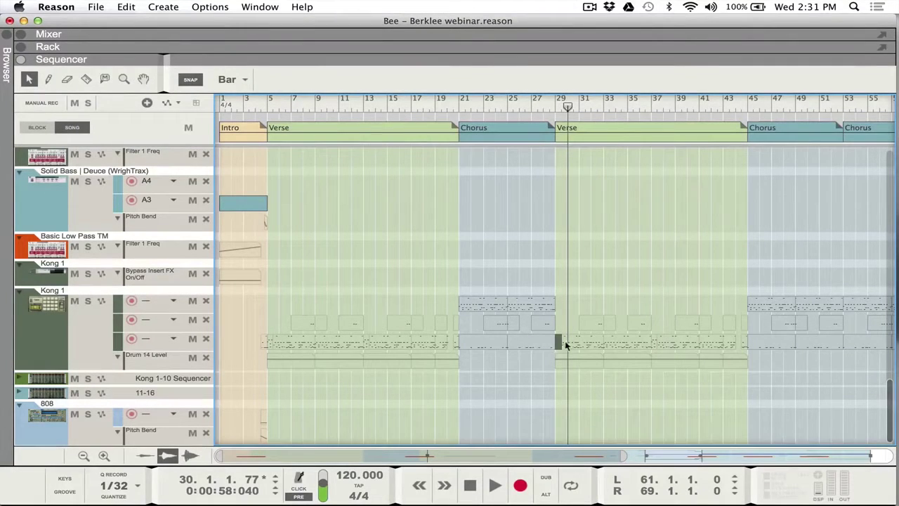
pyautogui.click(559, 342)
pyautogui.moveTo(565, 342); pyautogui.dragTo(619, 346)
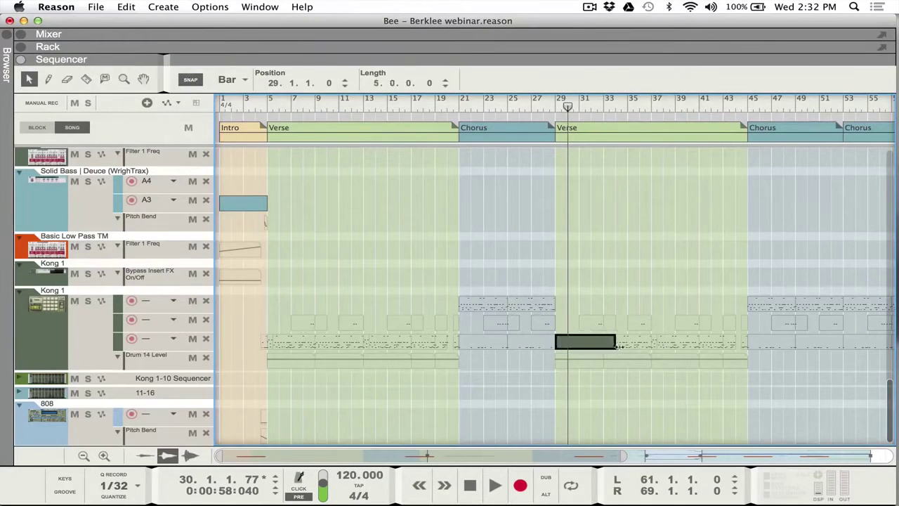
pyautogui.press('space')
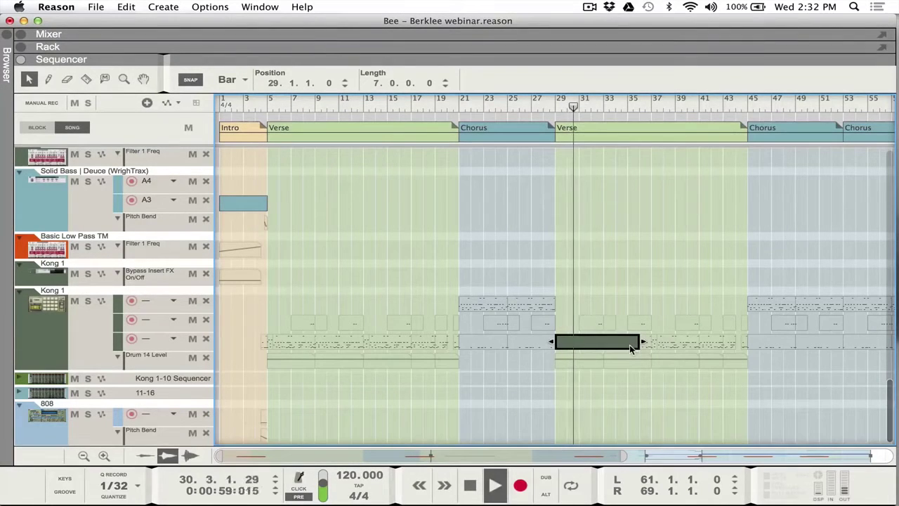
pyautogui.press('space')
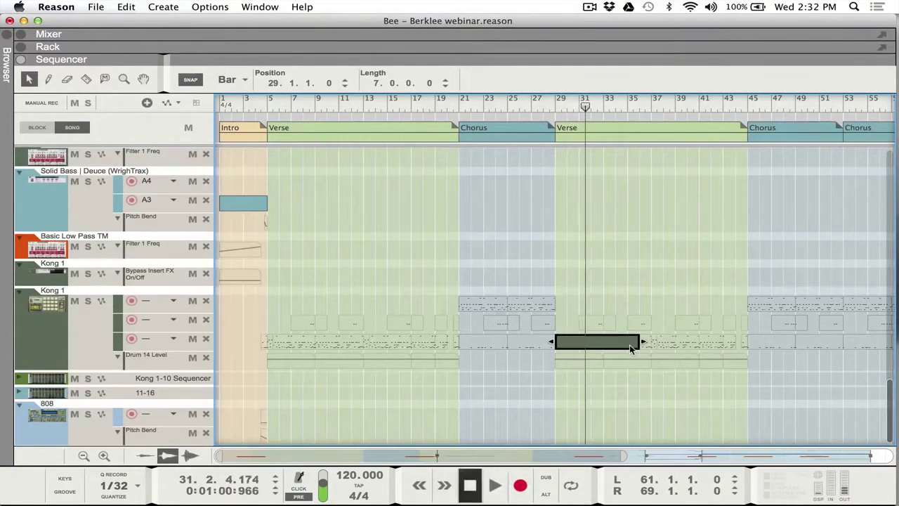
pyautogui.press('super+z')
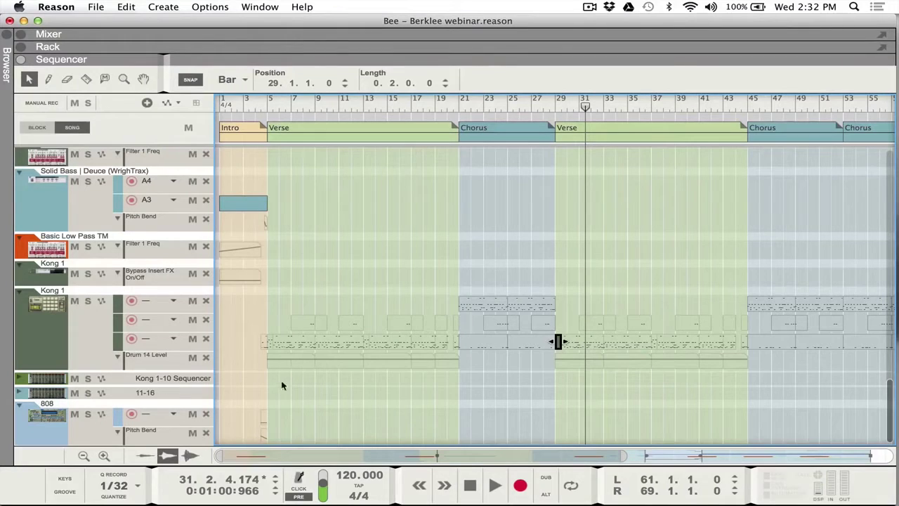
pyautogui.click(470, 485)
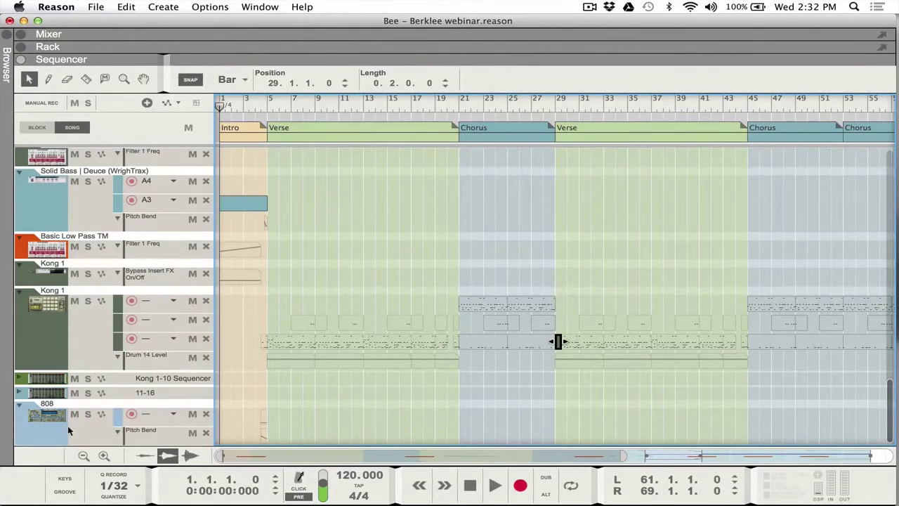
pyautogui.click(259, 103)
pyautogui.press('space')
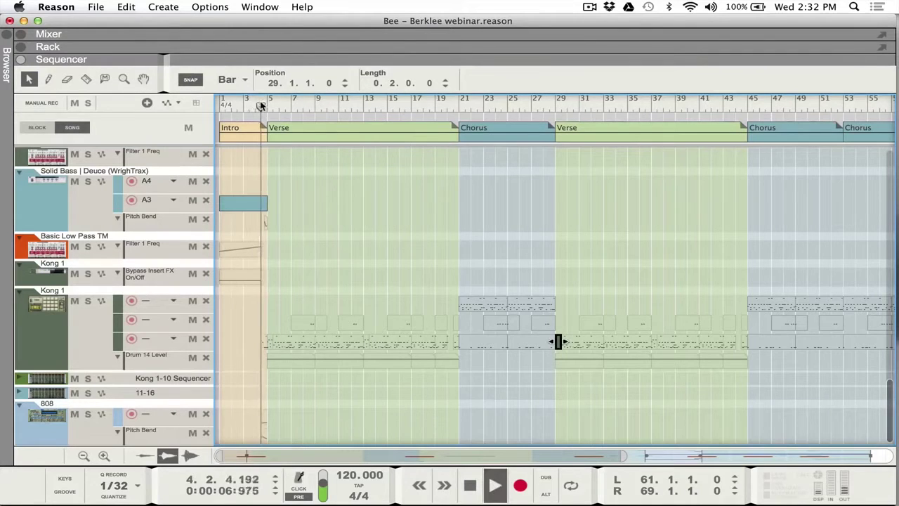
pyautogui.press('space')
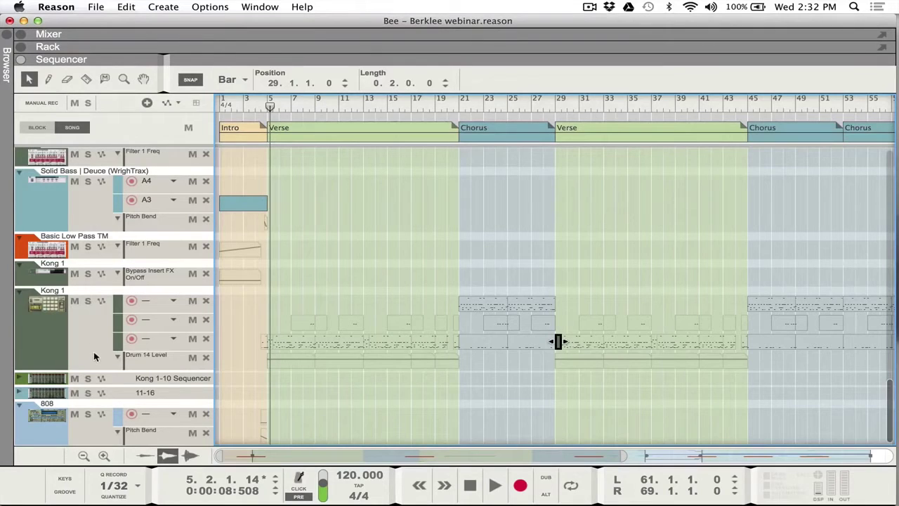
# Solo both Kong 1 drum tracks, then unmute and solo the Kong 1-10 Sequencer track
pyautogui.click(88, 301)
pyautogui.click(87, 274)
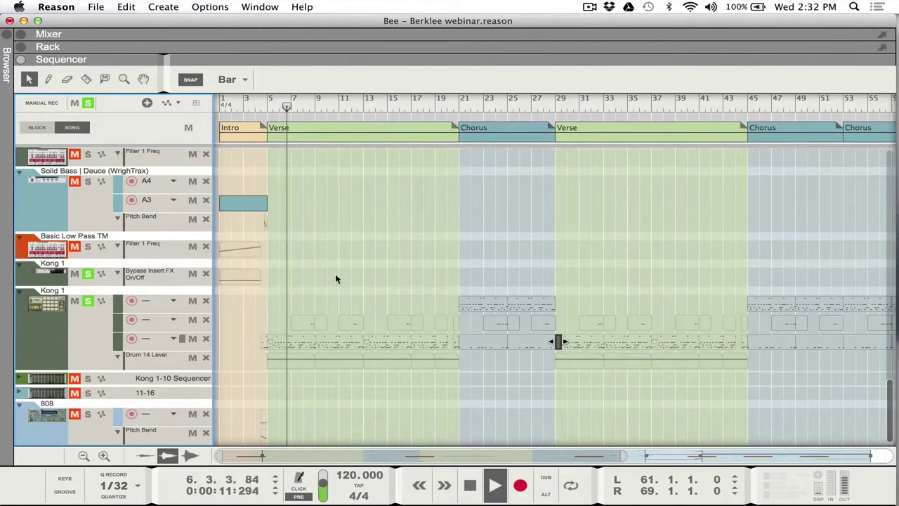
pyautogui.scroll(1, 334, 275)
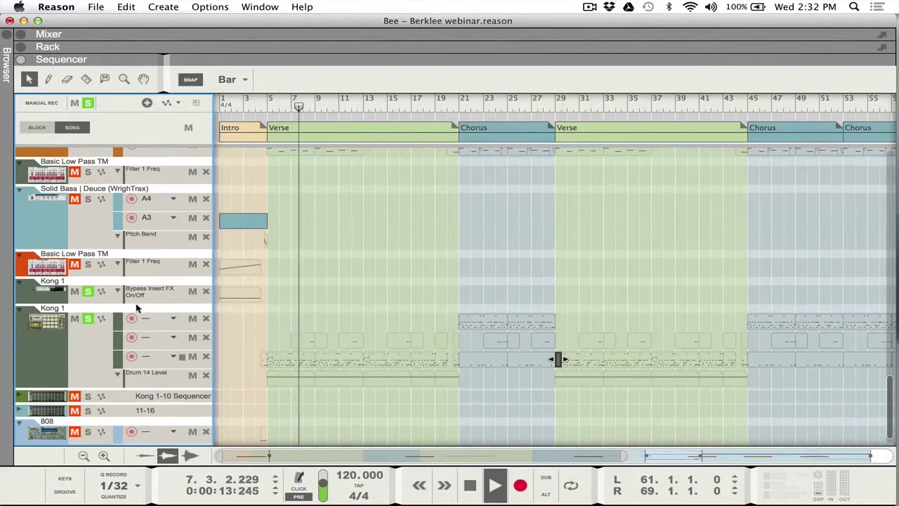
pyautogui.click(88, 396)
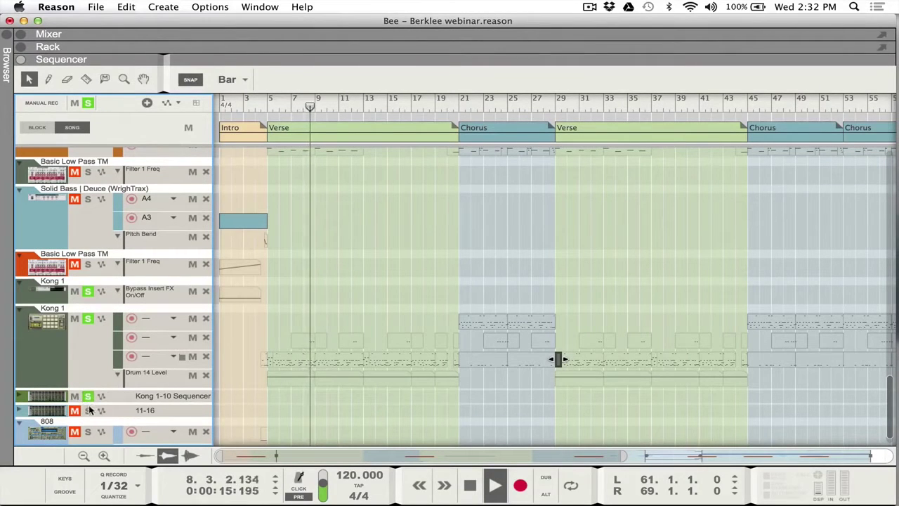
pyautogui.click(87, 410)
# Select the Kong 1 drum track and show its Kong device in the rack
pyautogui.scroll(1, 223, 345)
pyautogui.scroll(3, 224, 341)
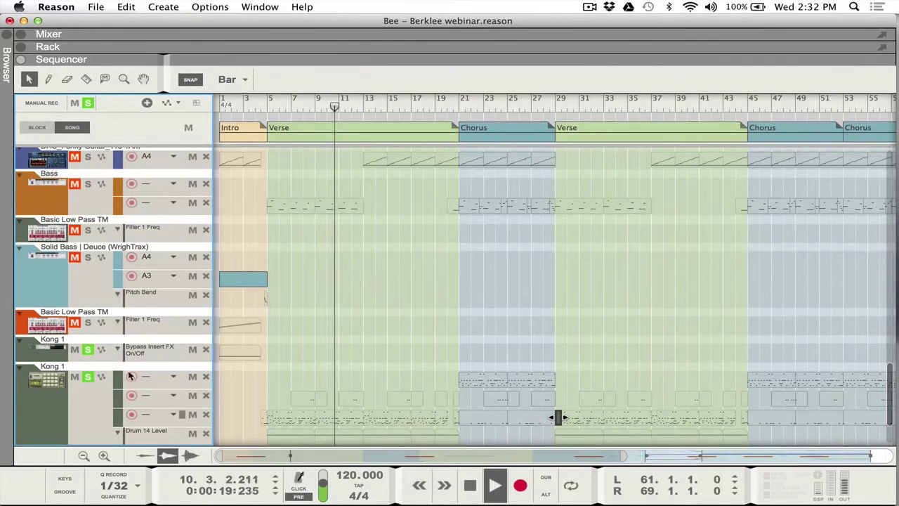
pyautogui.click(64, 413)
pyautogui.press('F6')
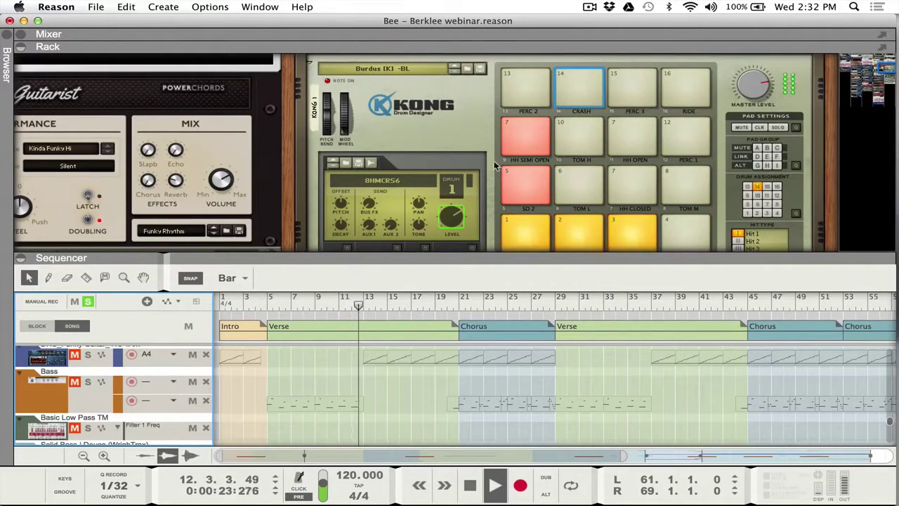
# Browse Kong 1 patches and inspect the Kong 1-10 Sequencer's Redrum device in the rack
pyautogui.click(465, 68)
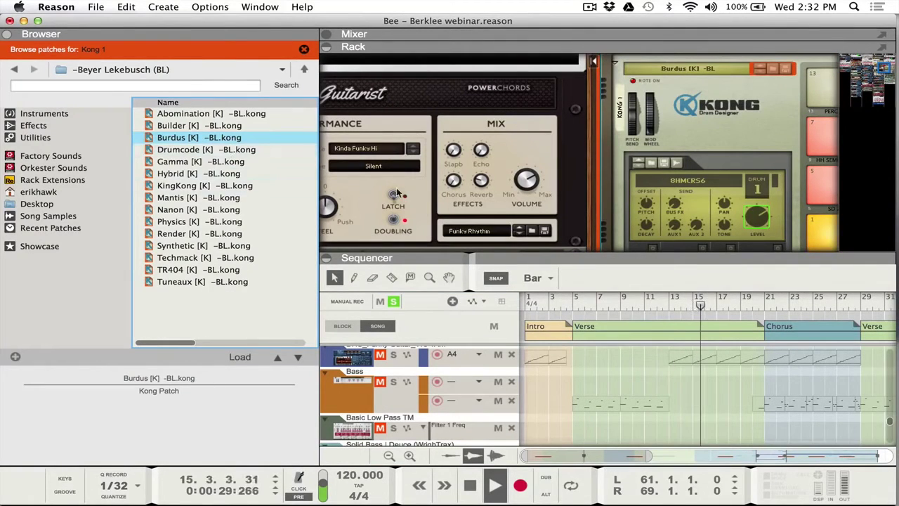
pyautogui.moveTo(518, 185)
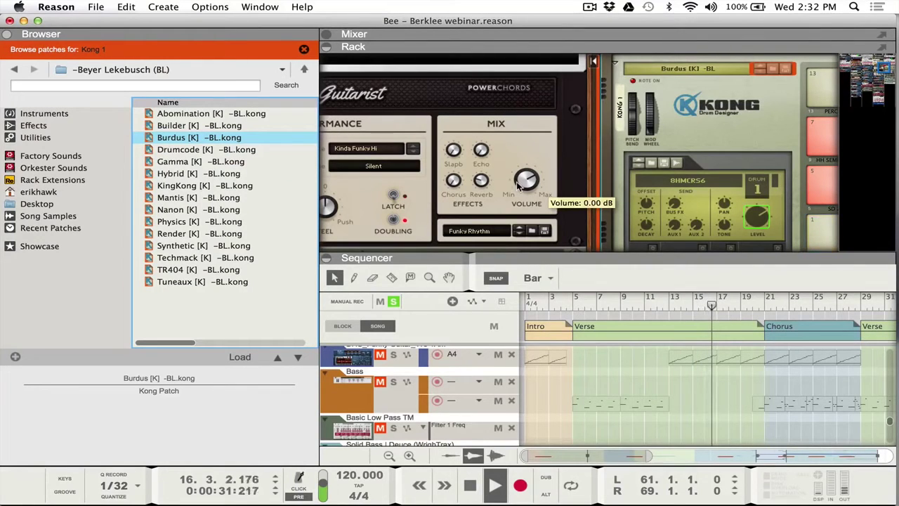
pyautogui.press('F6')
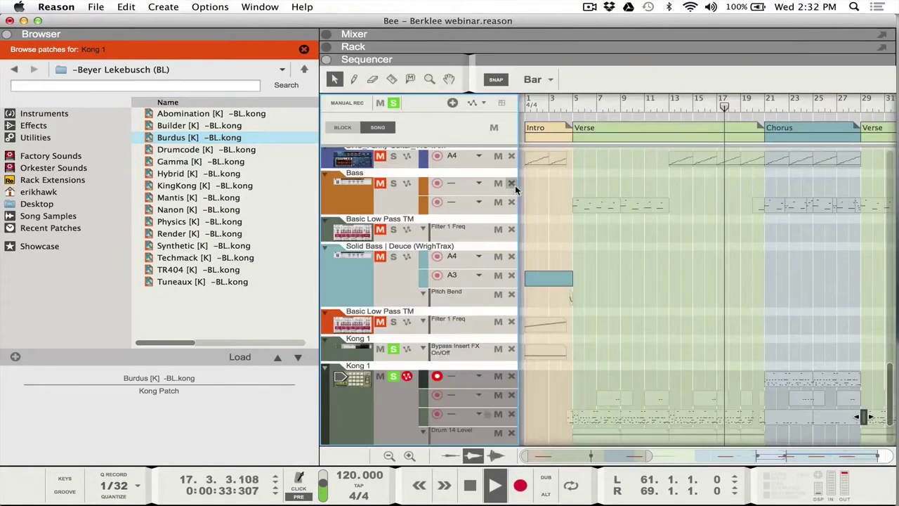
pyautogui.scroll(-4, 568, 253)
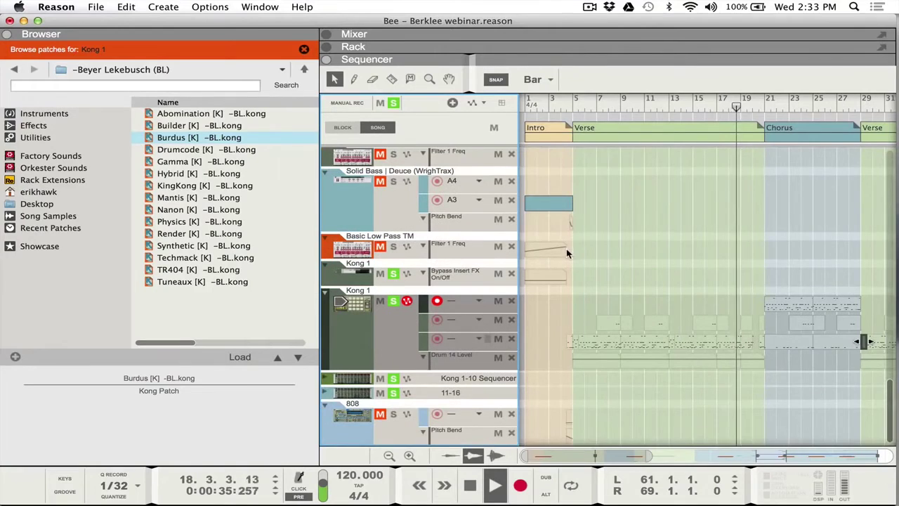
pyautogui.hscroll(5, 565, 250)
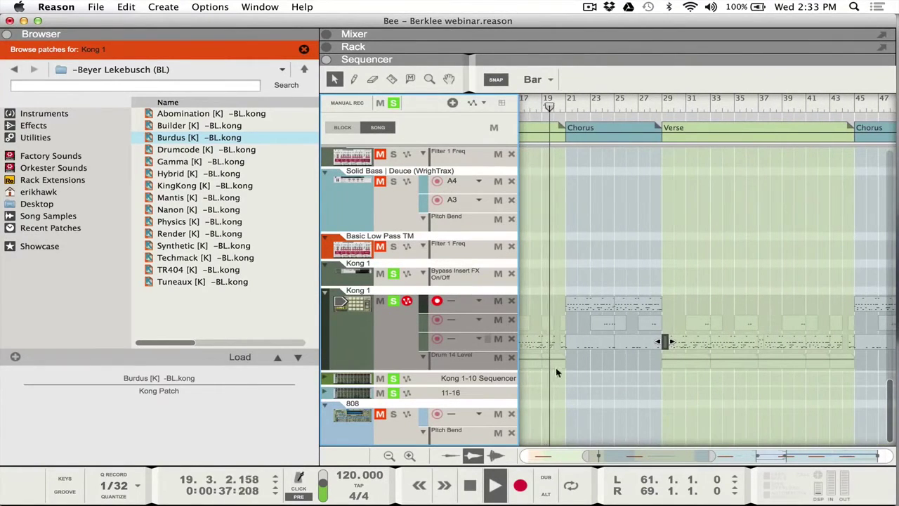
pyautogui.click(489, 376)
pyautogui.press('F6')
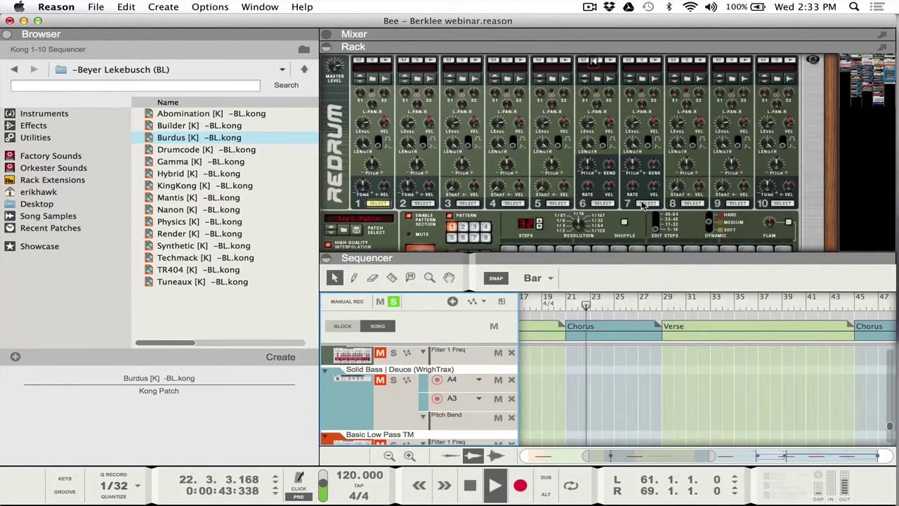
pyautogui.press('F6')
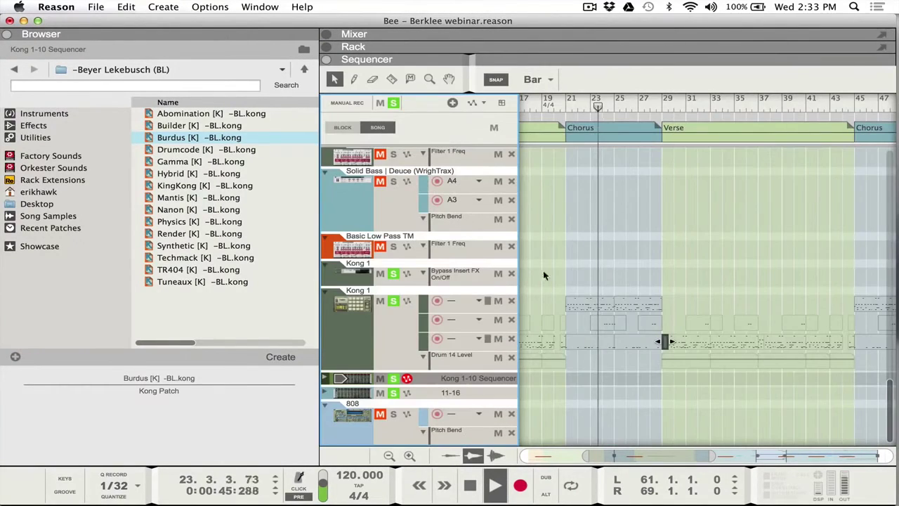
pyautogui.hscroll(-5, 541, 316)
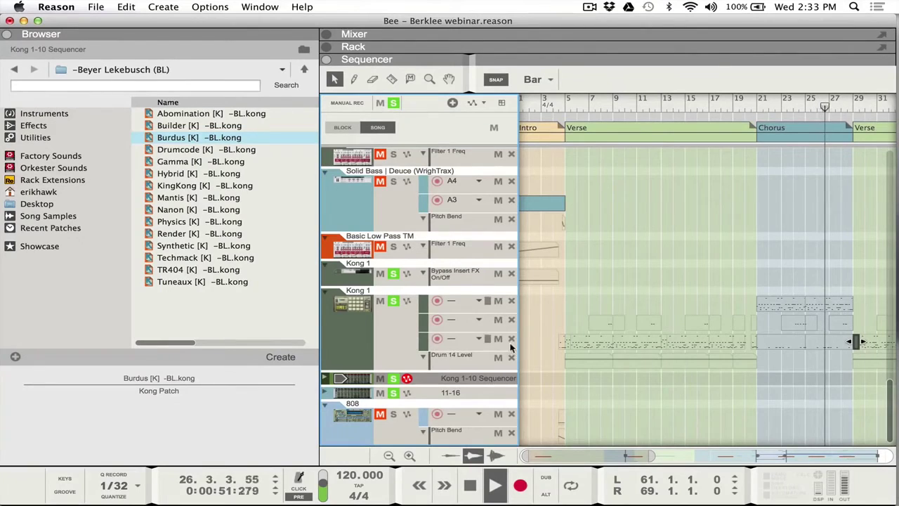
# Select Kong 1, stop playback at bar 29, clear all track solos and hide the patch browser
pyautogui.click(368, 342)
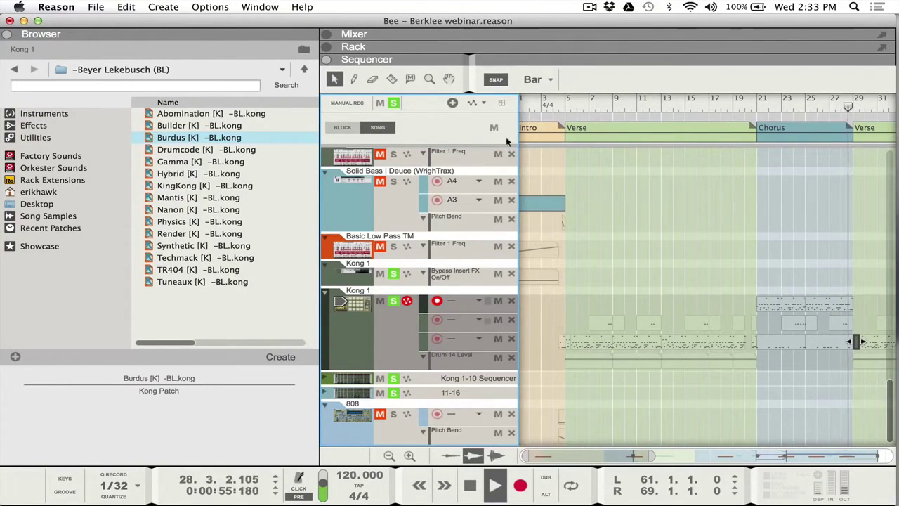
pyautogui.press('space')
pyautogui.click(394, 103)
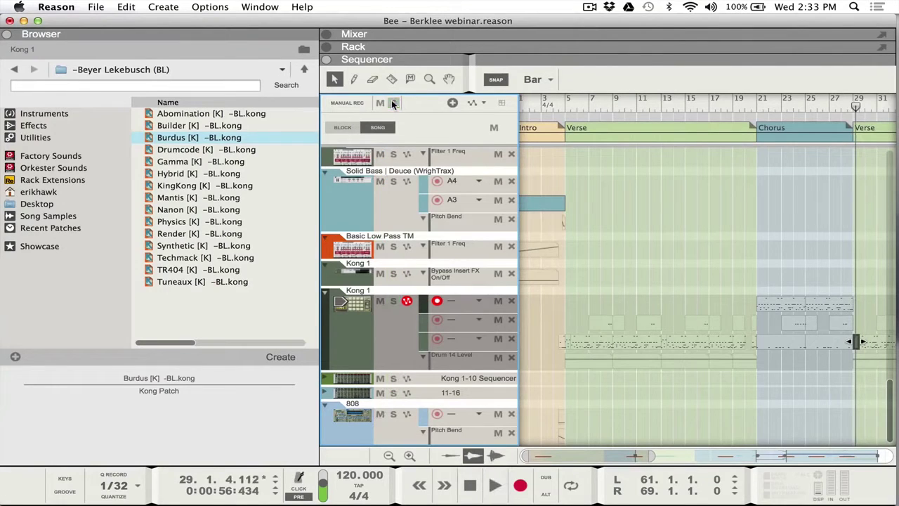
pyautogui.press('F3')
pyautogui.scroll(4, 388, 239)
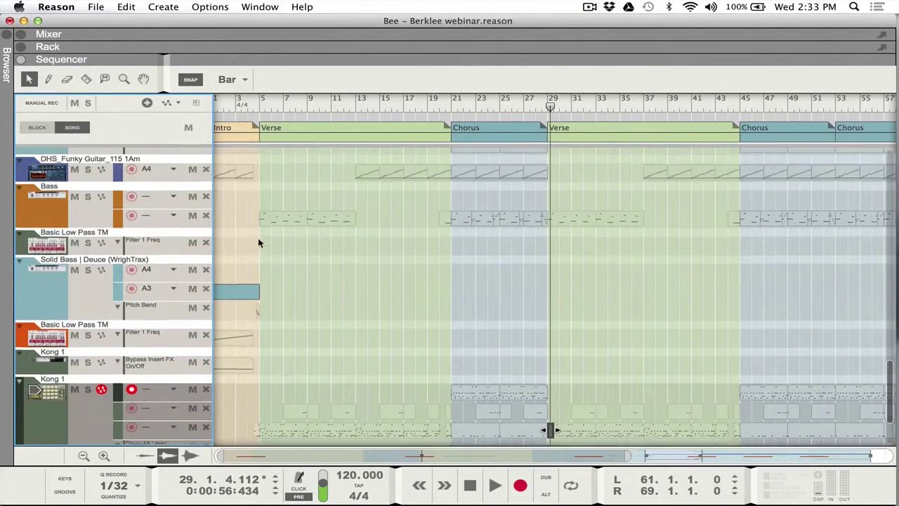
# Solo the Bass device and play from bar 21 with the rack filling the window
pyautogui.scroll(5, 258, 243)
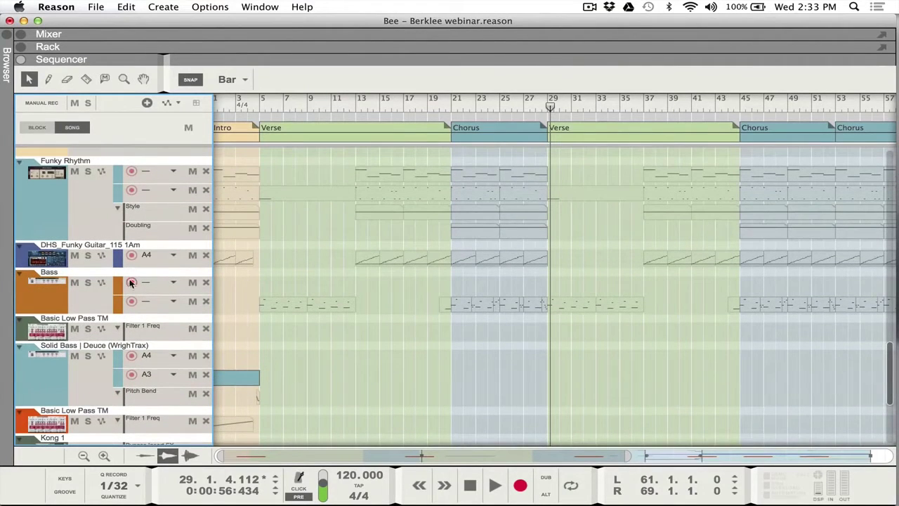
pyautogui.scroll(1, 57, 305)
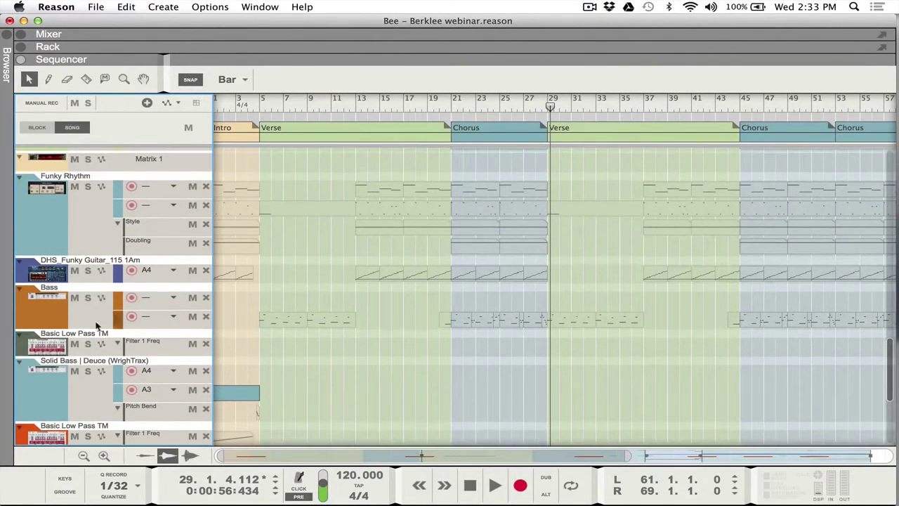
pyautogui.click(54, 312)
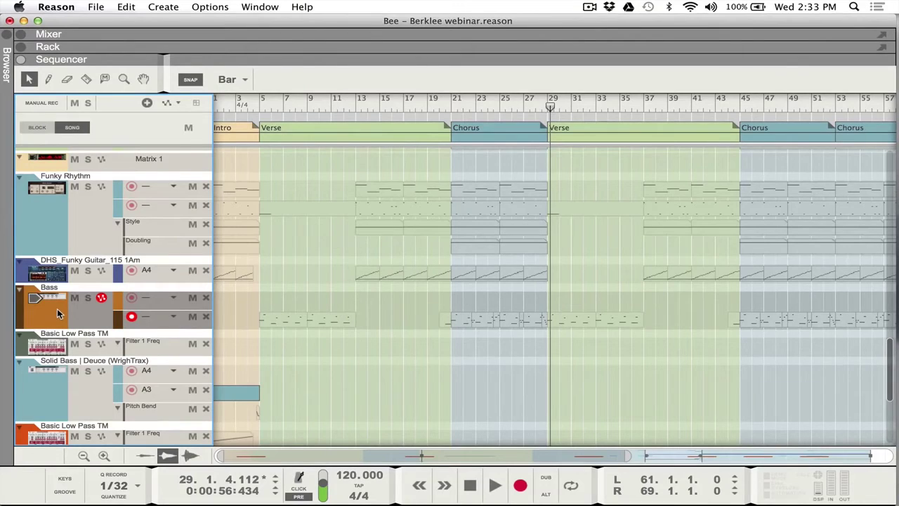
pyautogui.doubleClick(57, 308)
pyautogui.click(452, 297)
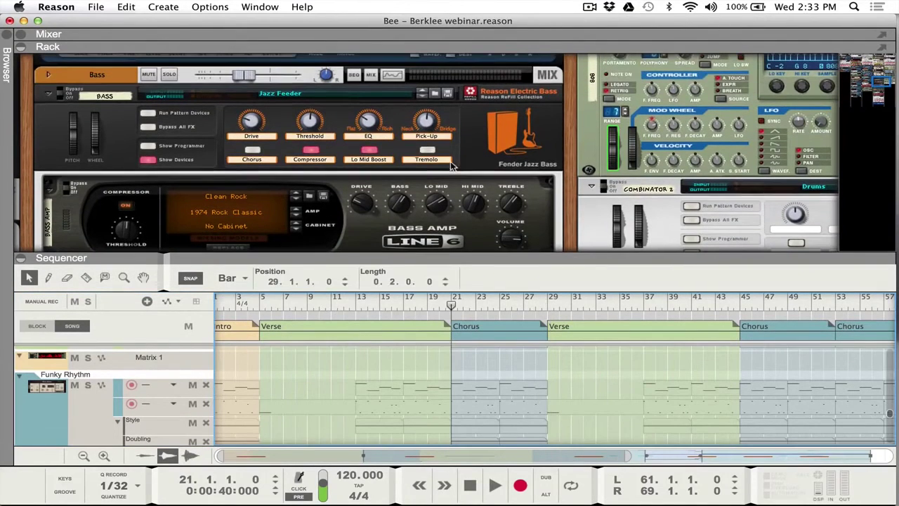
pyautogui.click(172, 75)
pyautogui.press('space')
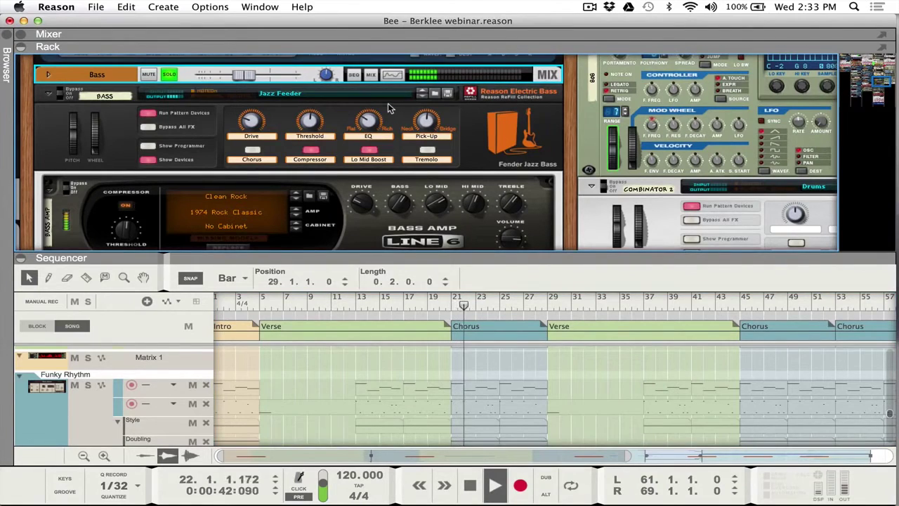
pyautogui.press('F7')
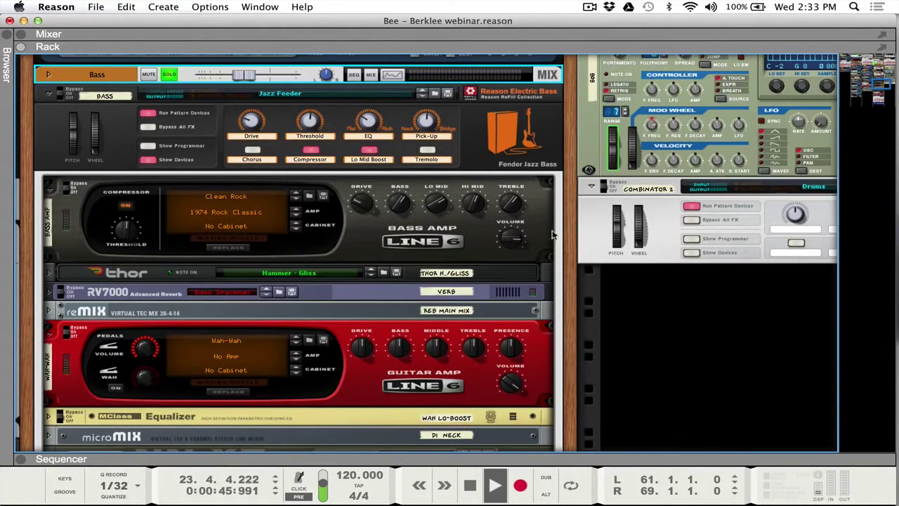
pyautogui.scroll(-2, 519, 276)
pyautogui.scroll(-10, 519, 276)
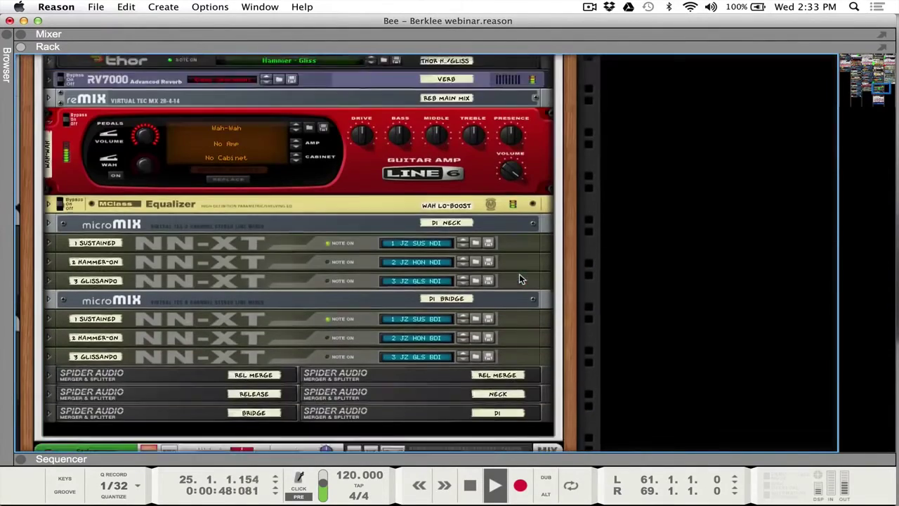
pyautogui.scroll(7, 519, 276)
pyautogui.scroll(3, 519, 276)
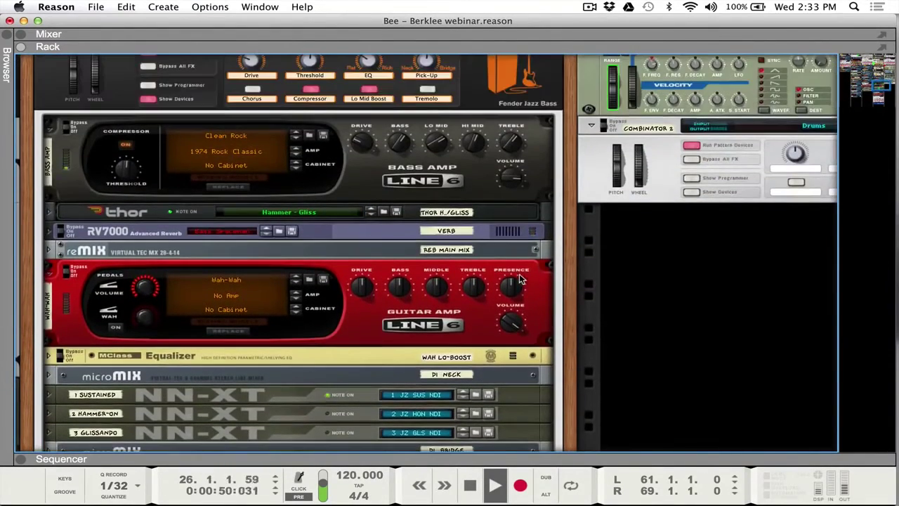
pyautogui.scroll(5, 360, 188)
pyautogui.scroll(1, 362, 197)
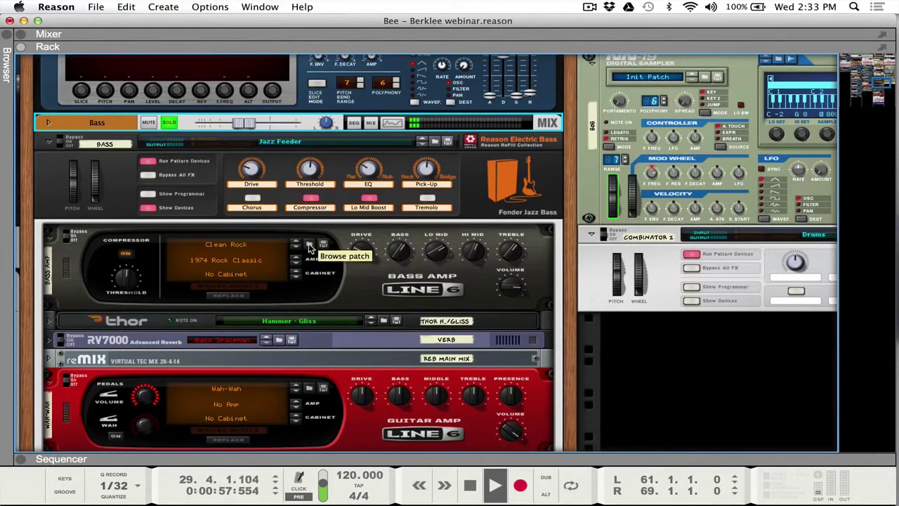
# Loop the chorus between bars 21 and 29 and expand the rack to full window
pyautogui.press('l')
pyautogui.press('l')
pyautogui.press('F7')
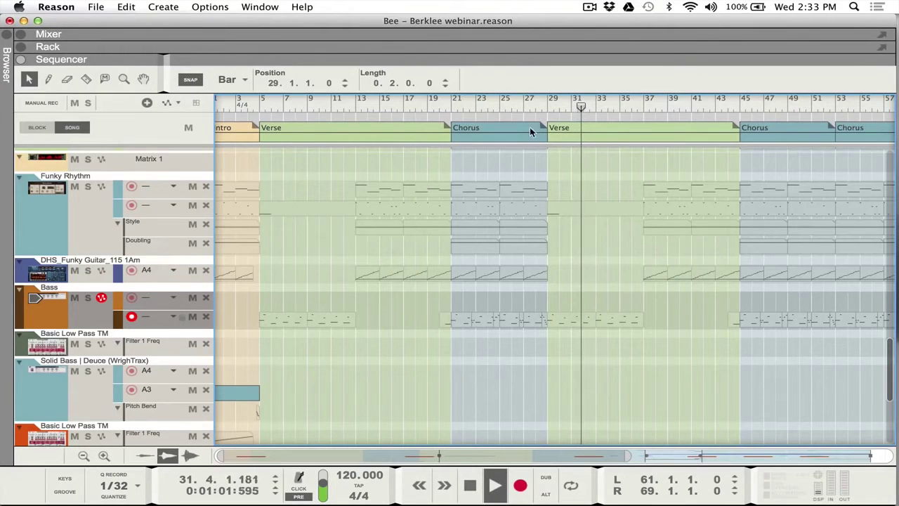
pyautogui.keyDown('super'); pyautogui.click(450, 104); pyautogui.keyUp('super')
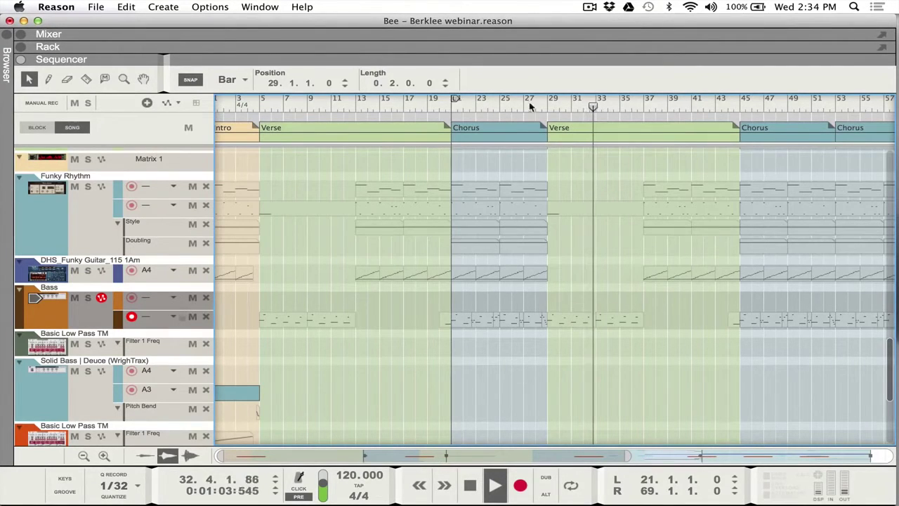
pyautogui.keyDown('alt'); pyautogui.click(546, 103); pyautogui.keyUp('alt')
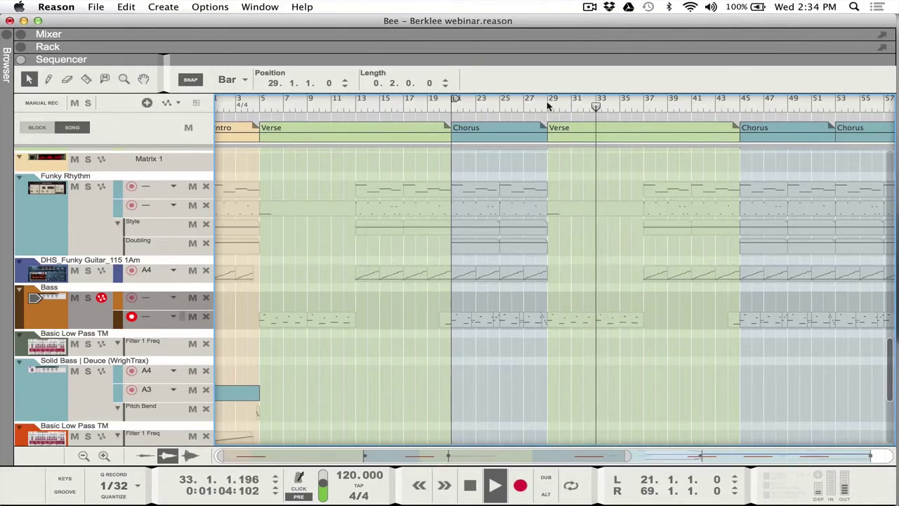
pyautogui.click(453, 105)
pyautogui.press('l')
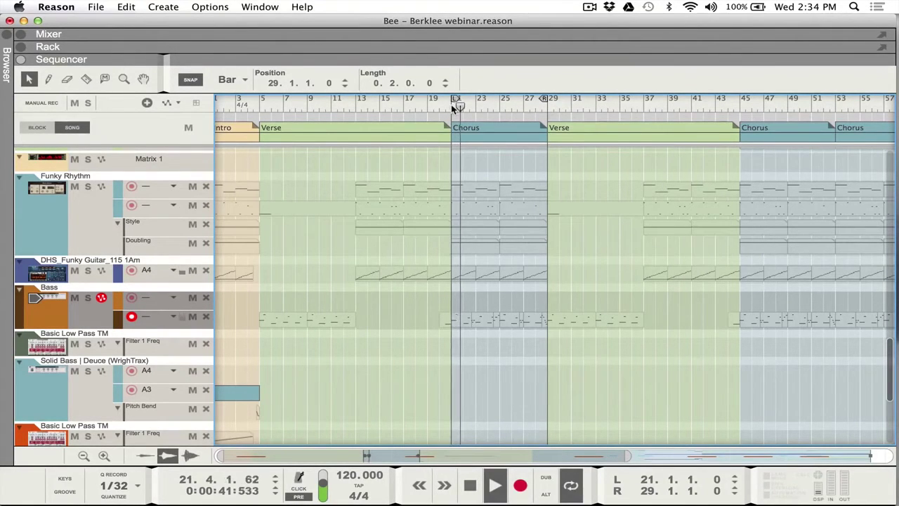
pyautogui.press('F6')
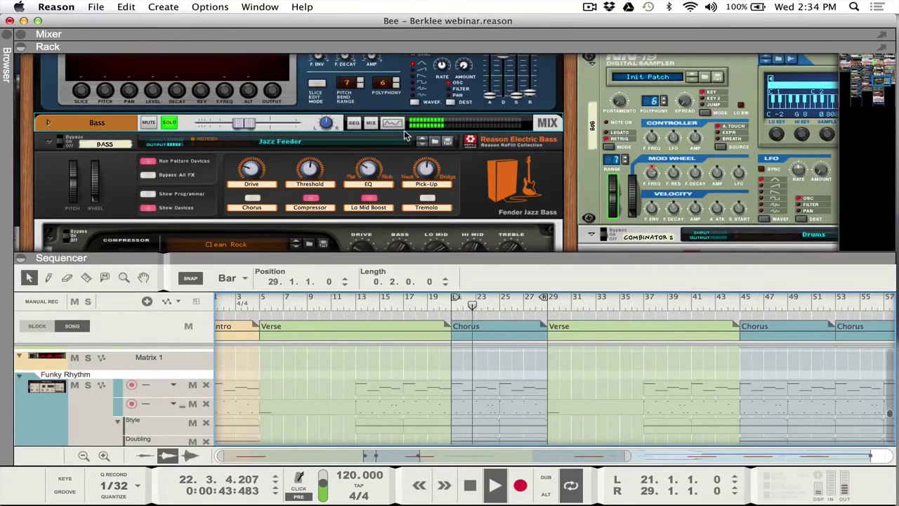
pyautogui.press('F7')
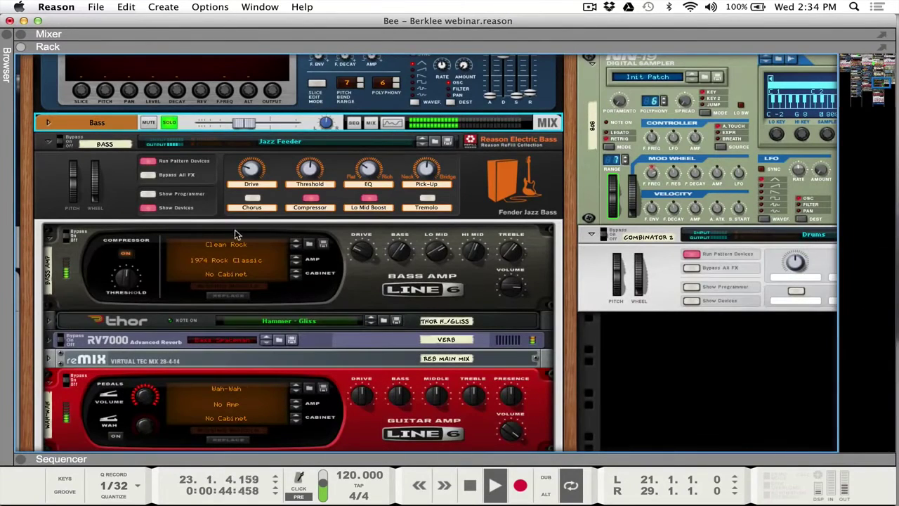
# Replace the bass amp with a Softube Bass Amp using its 4x12 Pick 1 patch
pyautogui.click(309, 244)
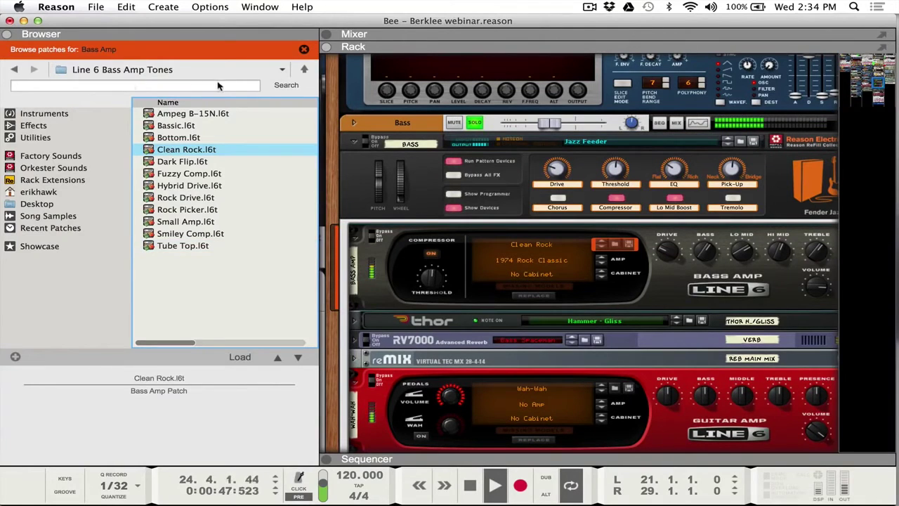
pyautogui.click(61, 179)
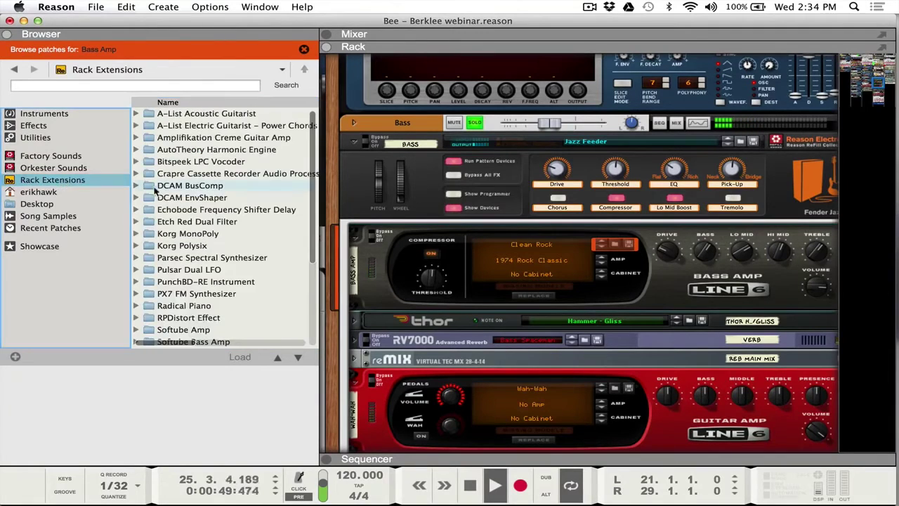
pyautogui.click(56, 126)
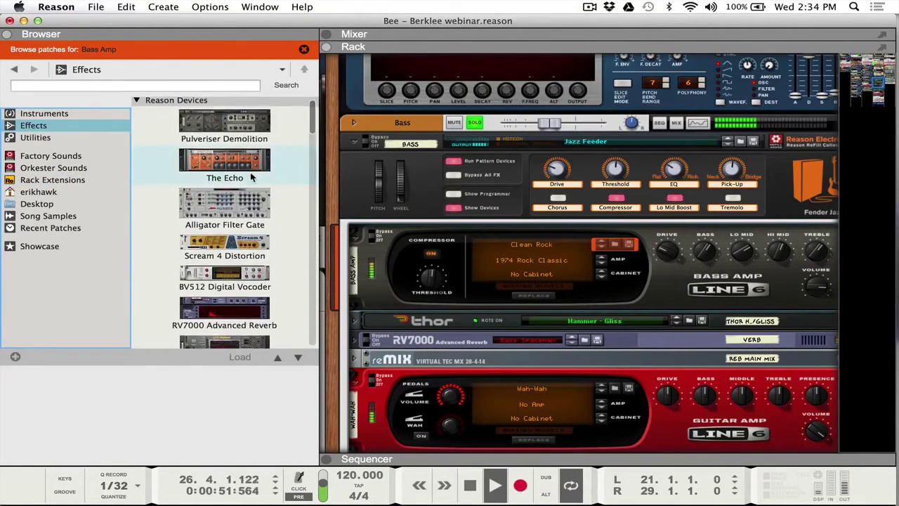
pyautogui.scroll(-5, 232, 175)
pyautogui.scroll(3, 252, 177)
pyautogui.scroll(-7, 251, 177)
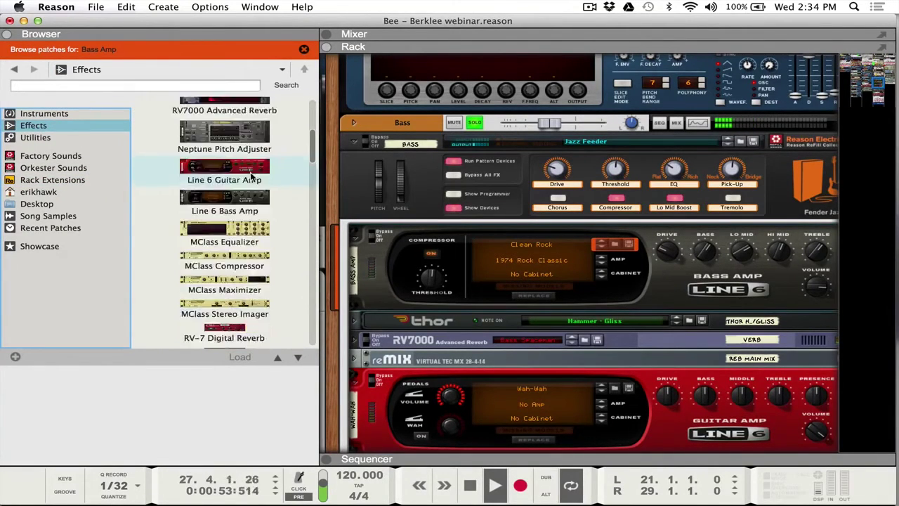
pyautogui.click(83, 179)
pyautogui.scroll(-6, 197, 203)
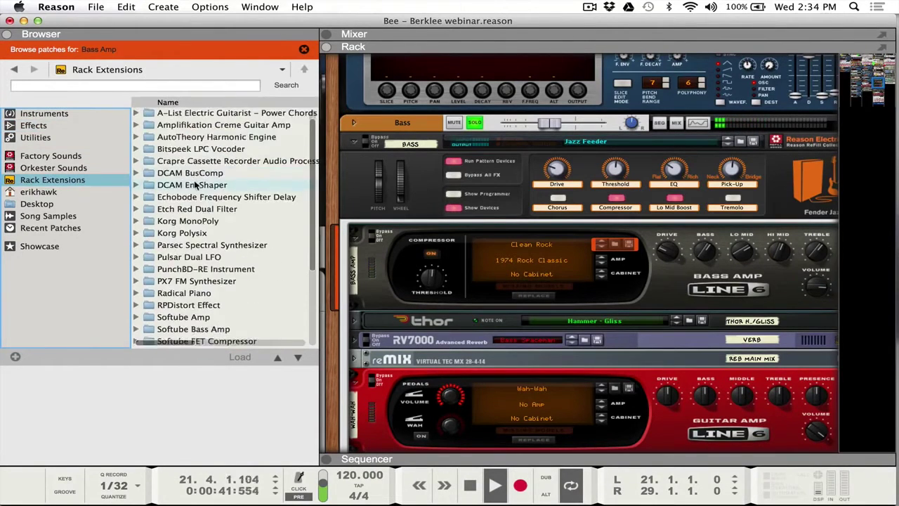
pyautogui.doubleClick(210, 218)
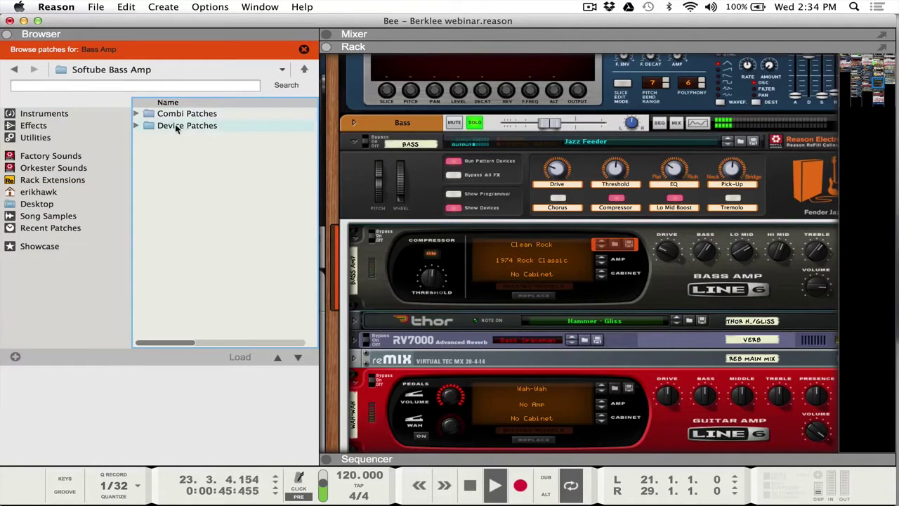
pyautogui.doubleClick(175, 123)
pyautogui.moveTo(177, 116); pyautogui.dragTo(445, 282)
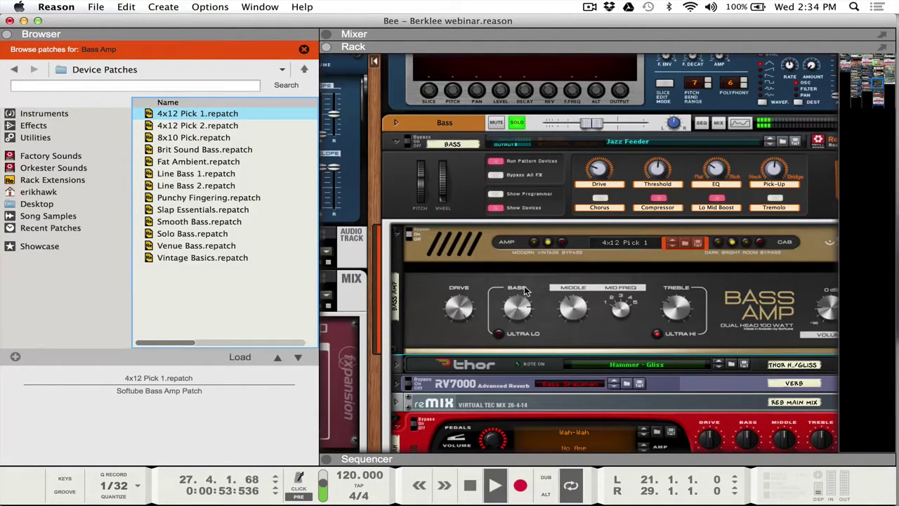
# Switch the Softube Bass Amp to the 8x10 Pick patch, unsolo Bass and hide the browser
pyautogui.hscroll(5, 513, 293)
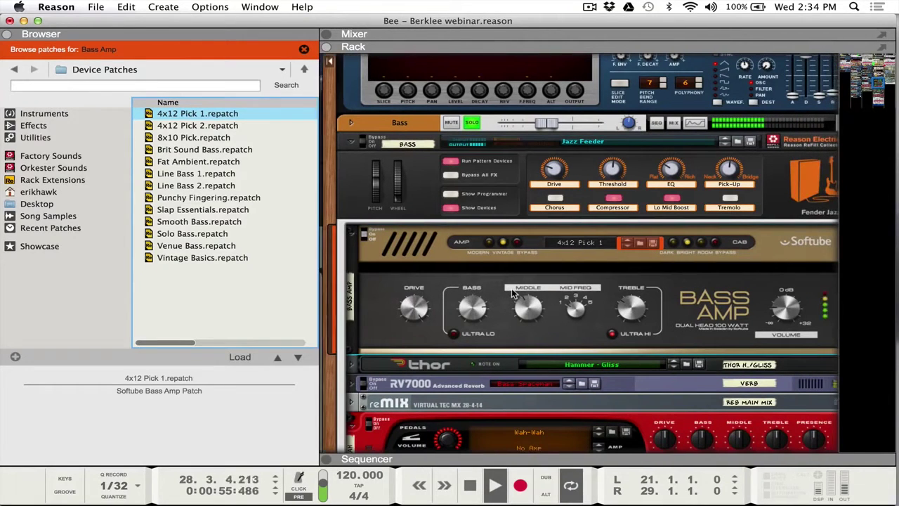
pyautogui.hscroll(-2, 511, 288)
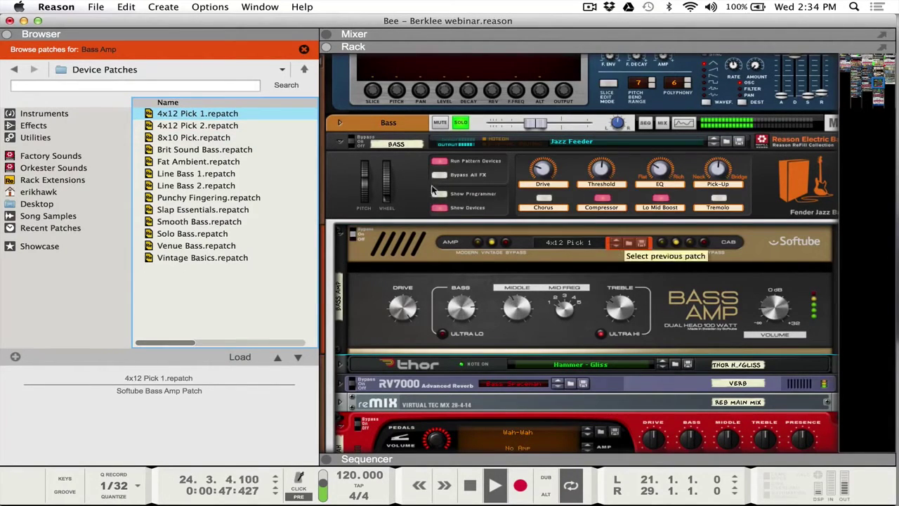
pyautogui.click(230, 127)
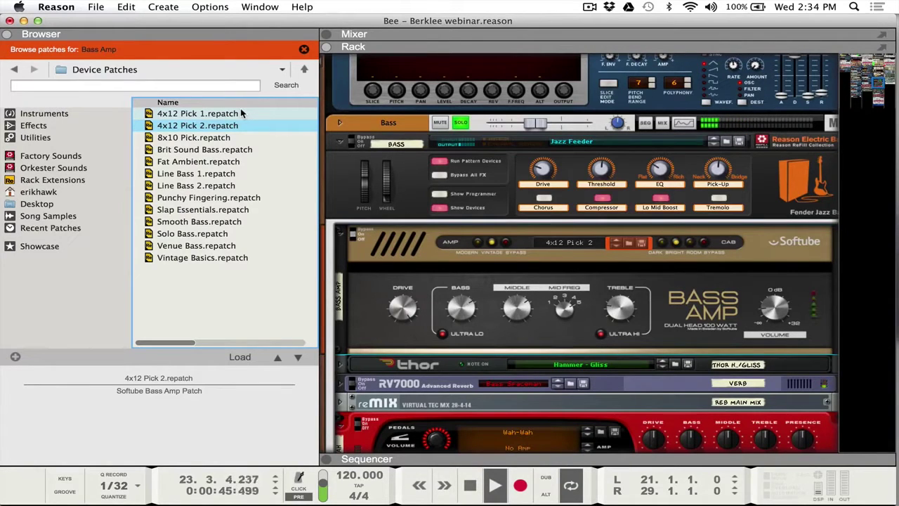
pyautogui.press('Down')
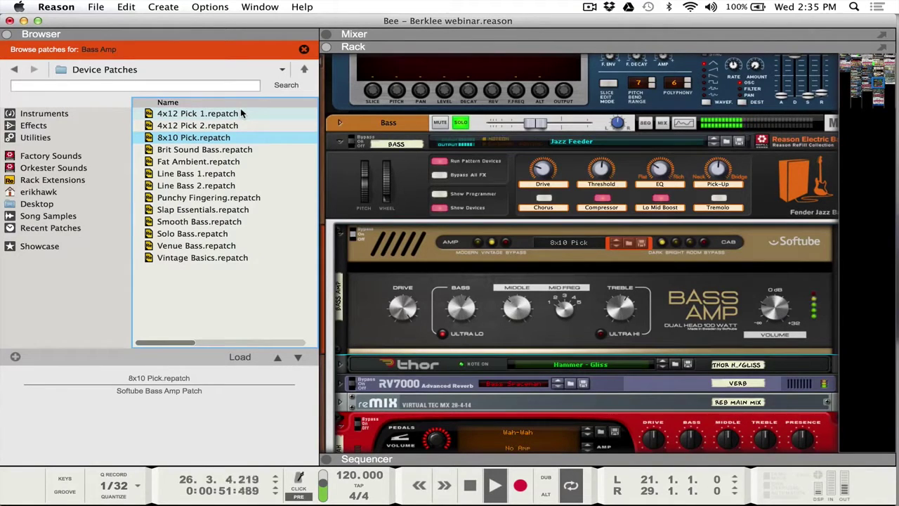
pyautogui.click(460, 123)
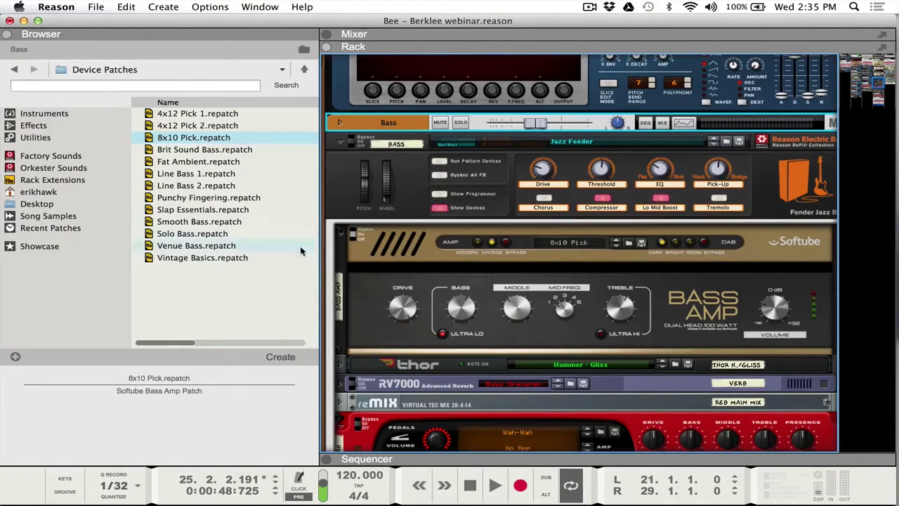
pyautogui.press('F3')
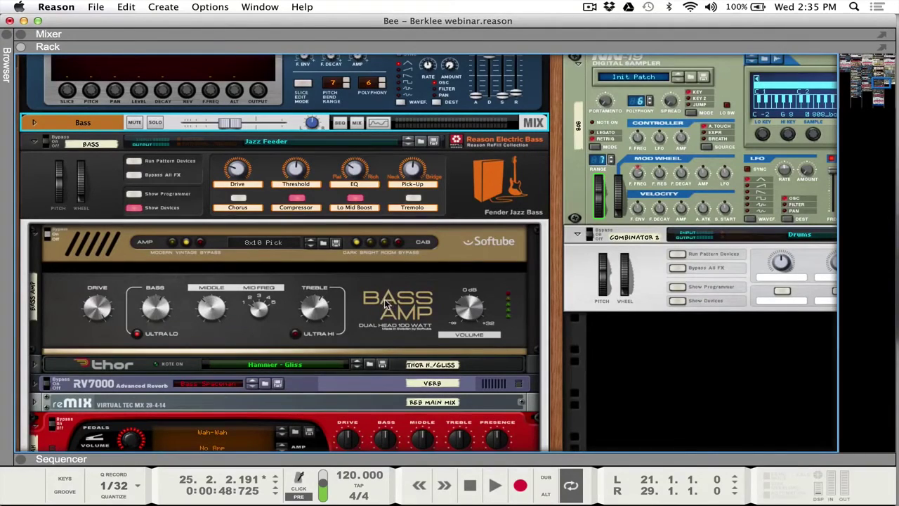
pyautogui.press('F7')
pyautogui.press('F7')
pyautogui.scroll(10, 415, 299)
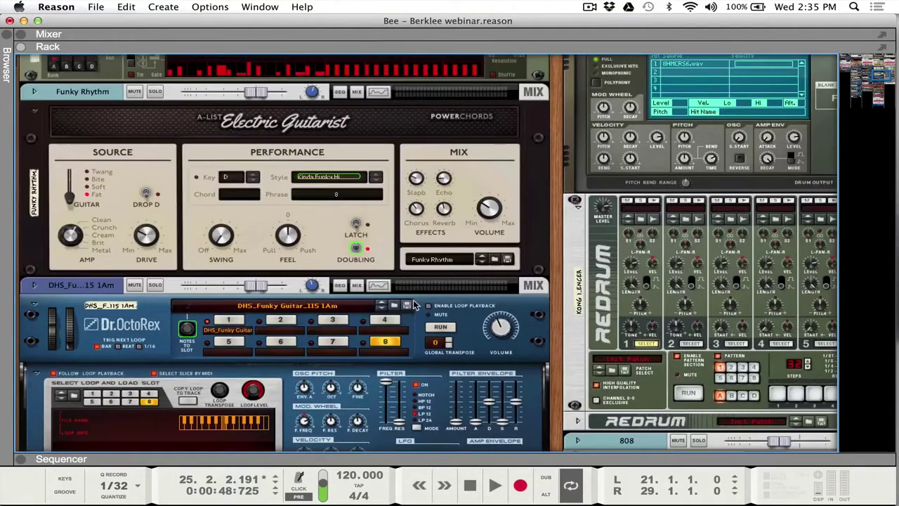
pyautogui.scroll(8, 415, 304)
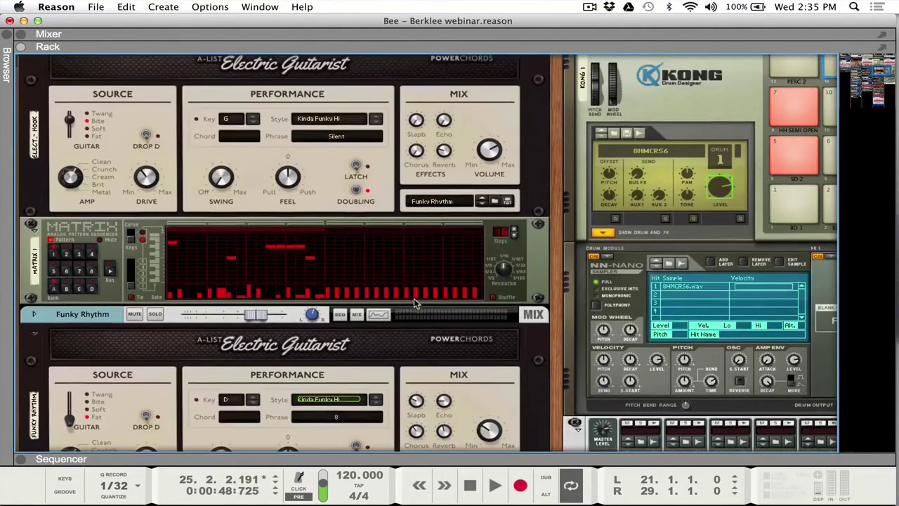
pyautogui.scroll(6, 415, 301)
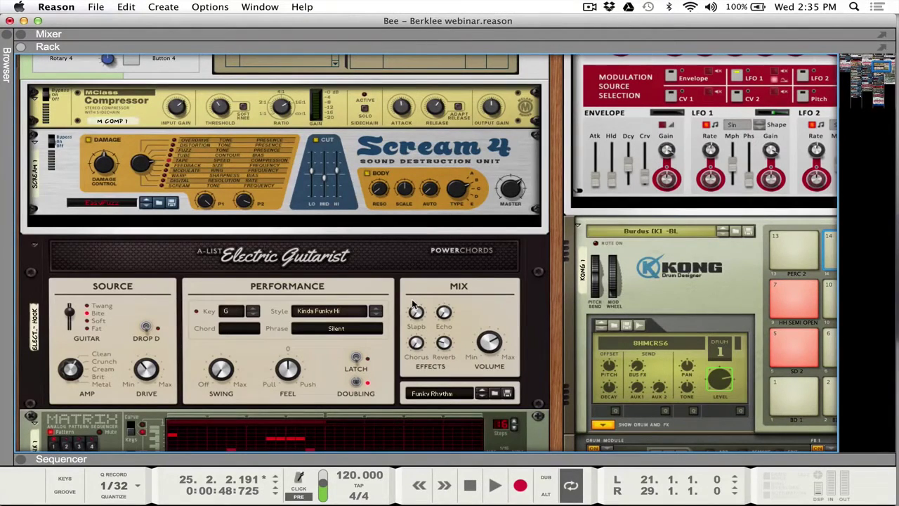
pyautogui.scroll(-3, 398, 291)
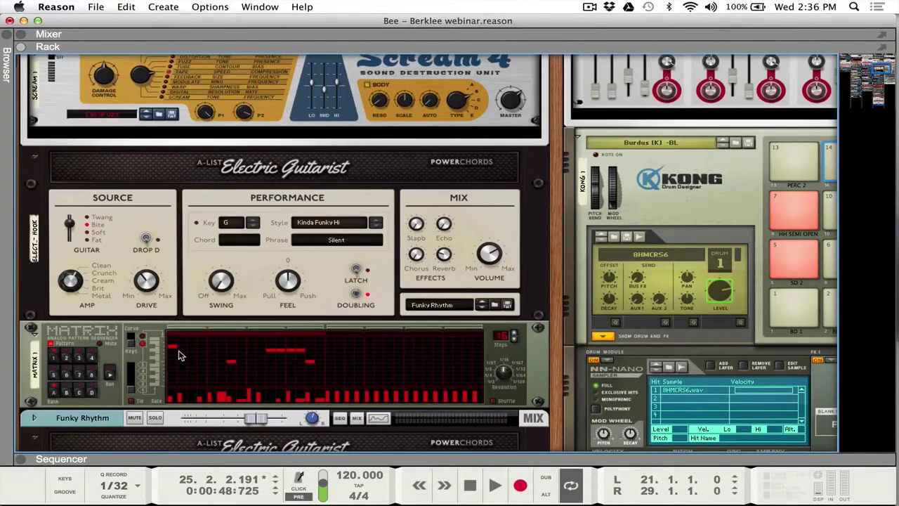
pyautogui.scroll(15, 210, 337)
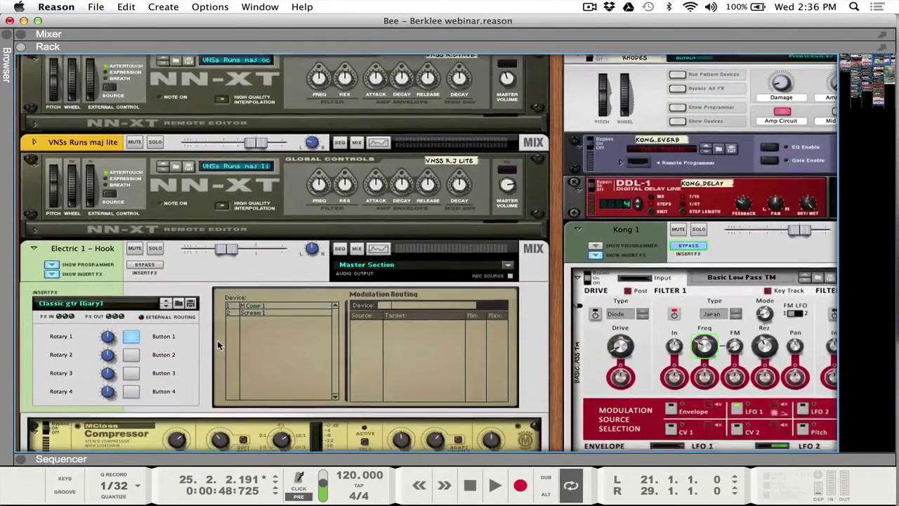
# Solo the Electric 1 - Hook guitar combinator in the rack
pyautogui.scroll(-3, 217, 340)
pyautogui.click(154, 175)
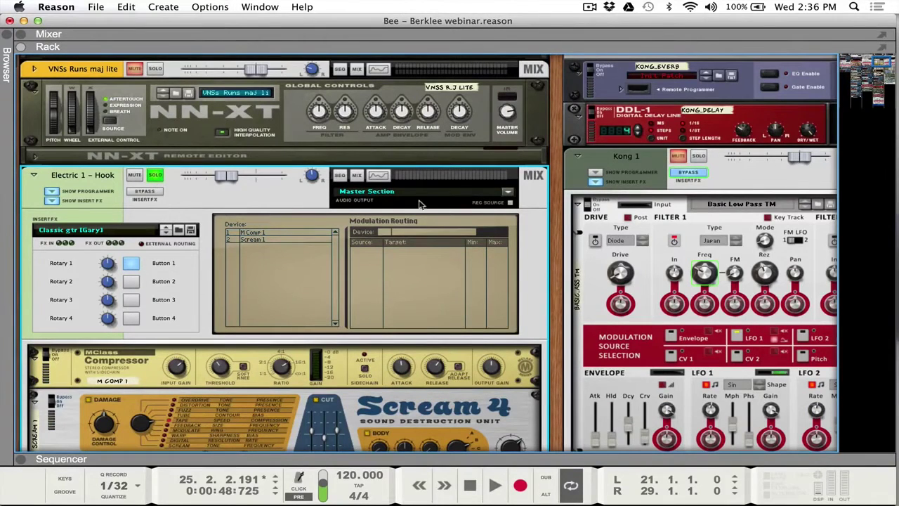
pyautogui.scroll(-4, 333, 227)
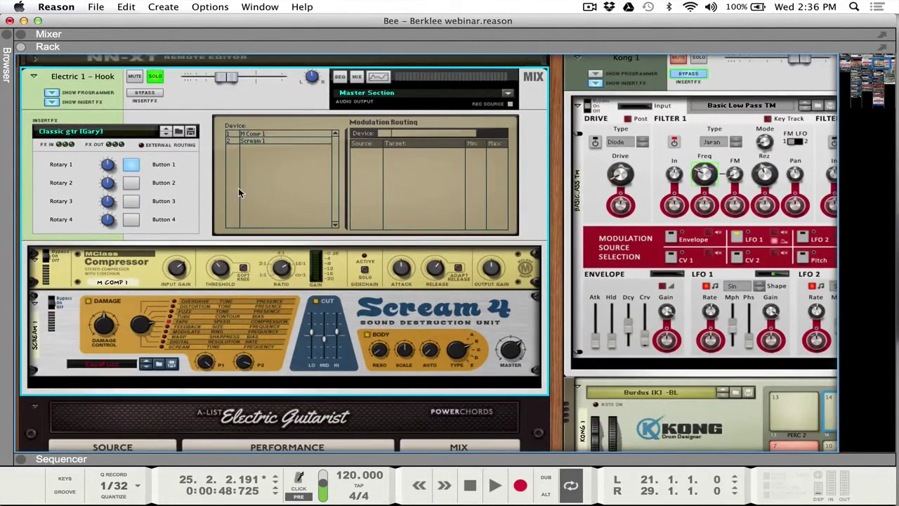
pyautogui.scroll(1, 232, 185)
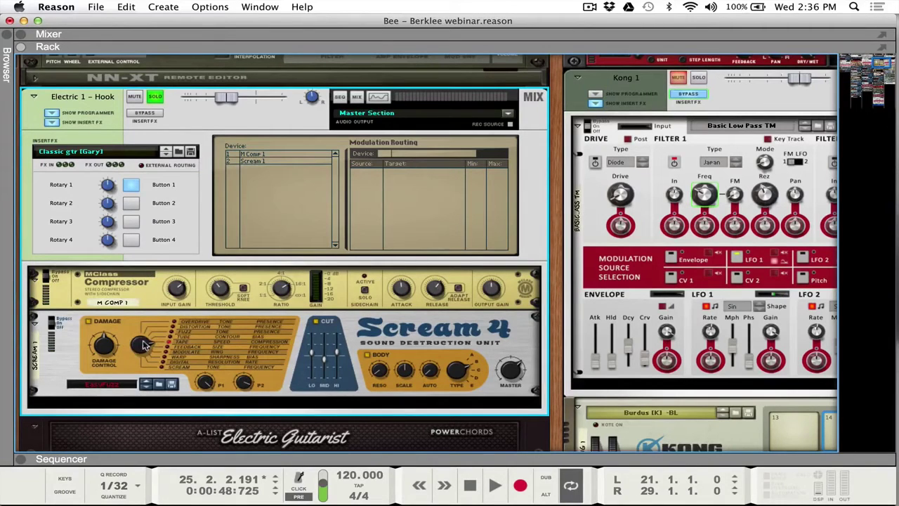
pyautogui.scroll(-5, 417, 327)
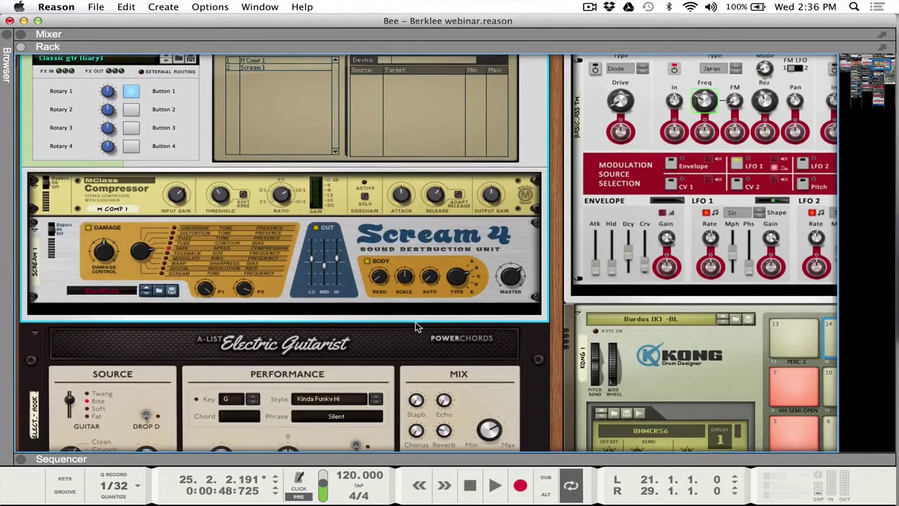
pyautogui.scroll(3, 391, 307)
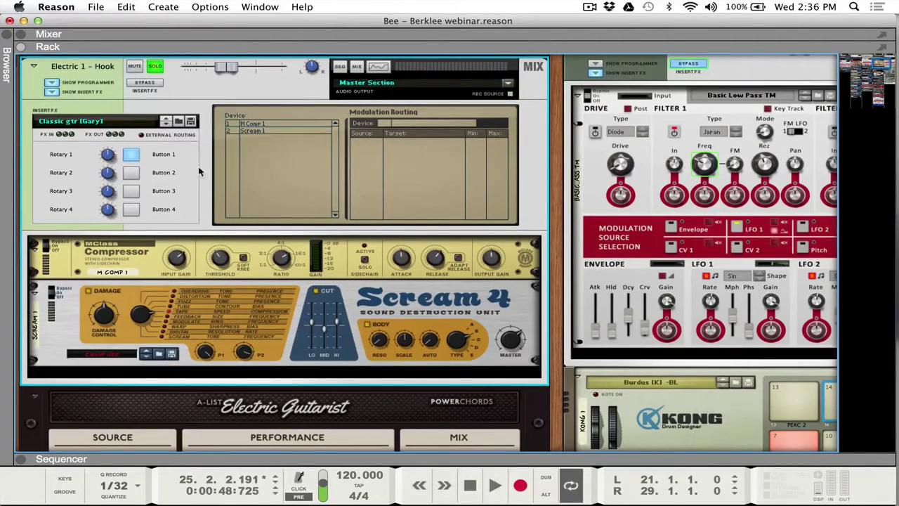
pyautogui.scroll(-5, 200, 172)
# Briefly play the soloed guitar, stop at bar 26, and show the rack above the sequencer
pyautogui.press('space')
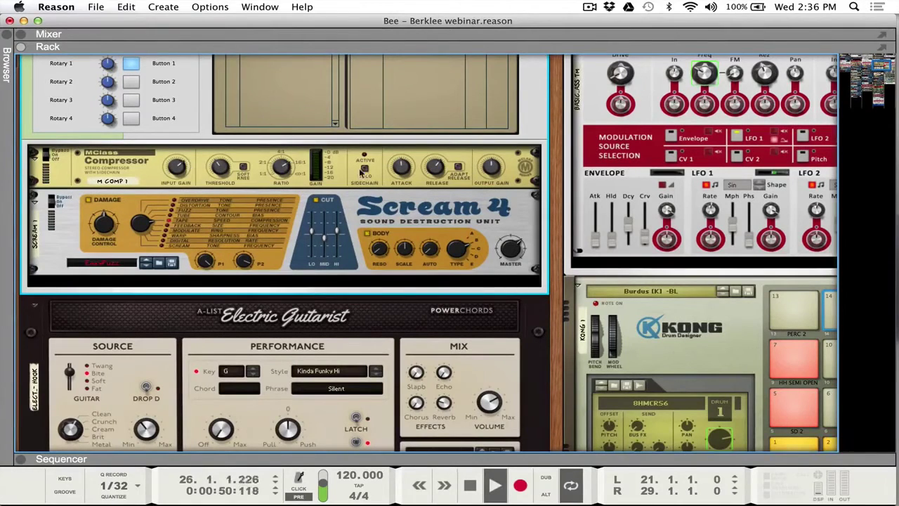
pyautogui.press('space')
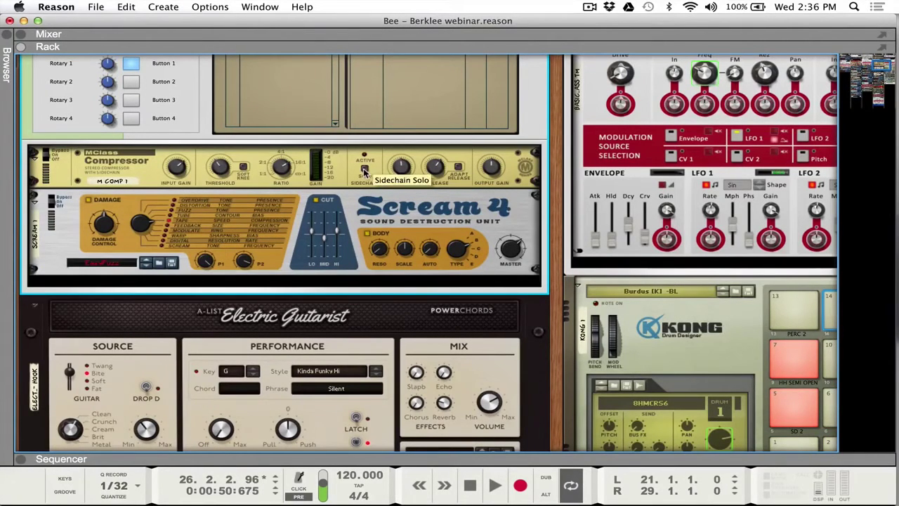
pyautogui.press('F5')
pyautogui.press('F6')
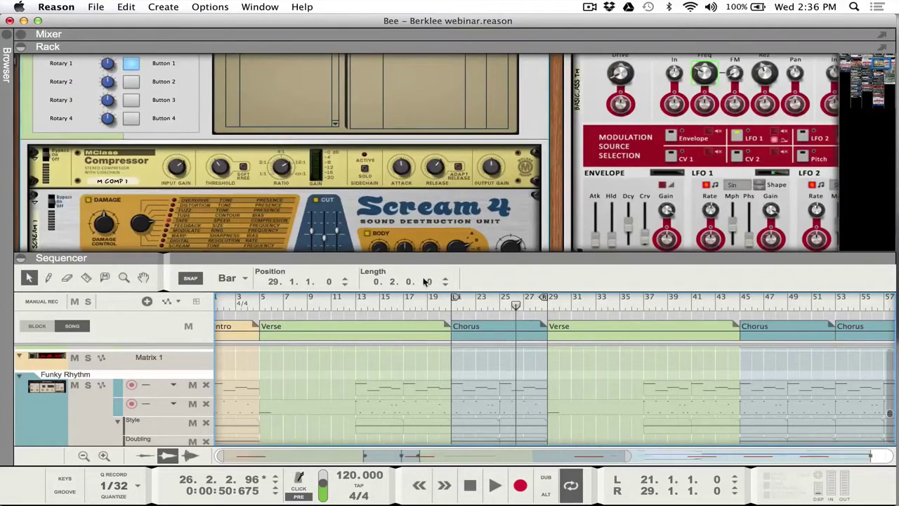
# Play the song from bar 21 and hide the sequencer so only the rack shows
pyautogui.click(450, 302)
pyautogui.press('space')
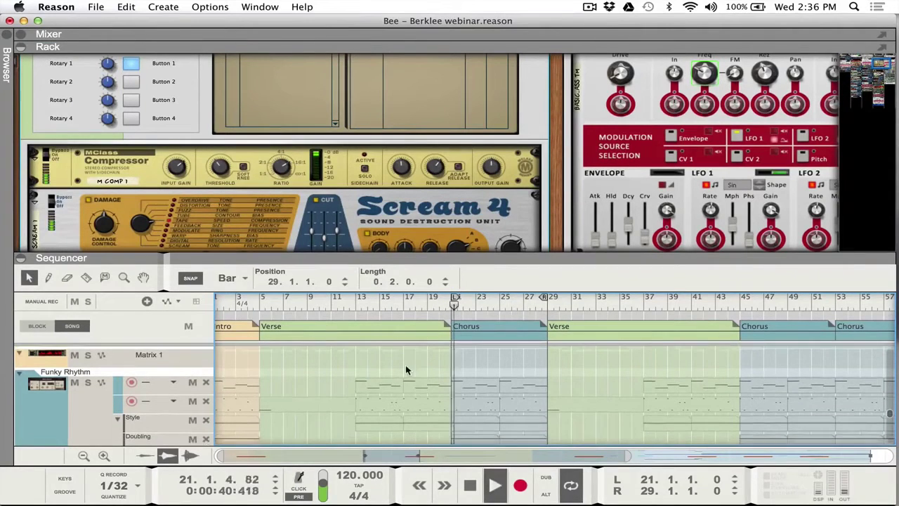
pyautogui.press('F7')
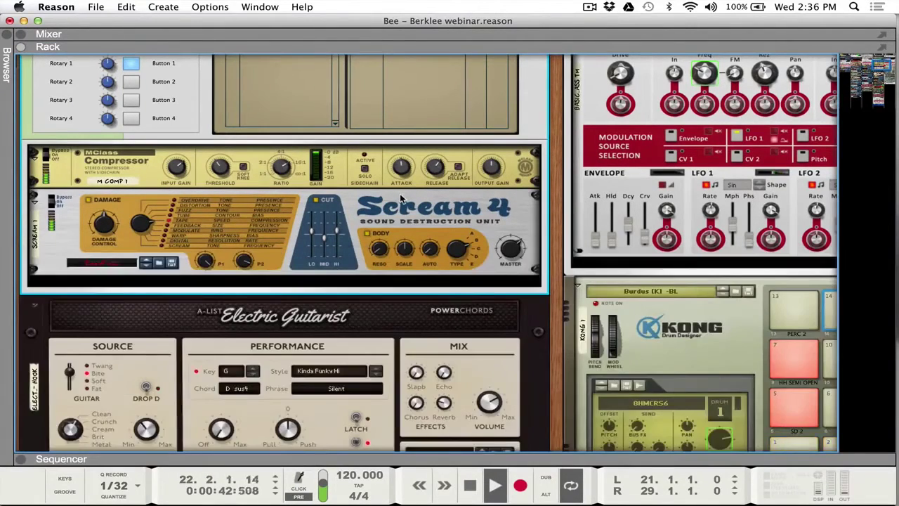
# Flip the rack to inspect the rear cable connections, then back to the front panels
pyautogui.scroll(3, 399, 193)
pyautogui.scroll(-5, 400, 193)
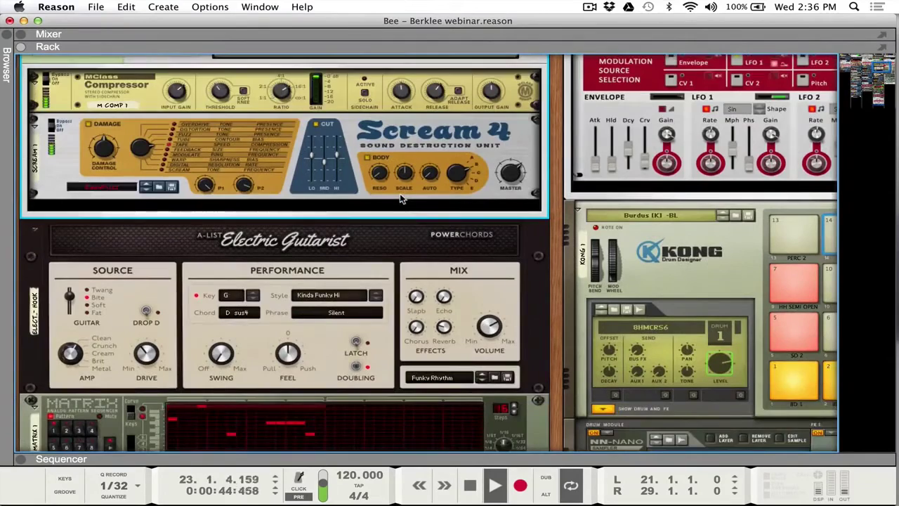
pyautogui.scroll(-2, 400, 193)
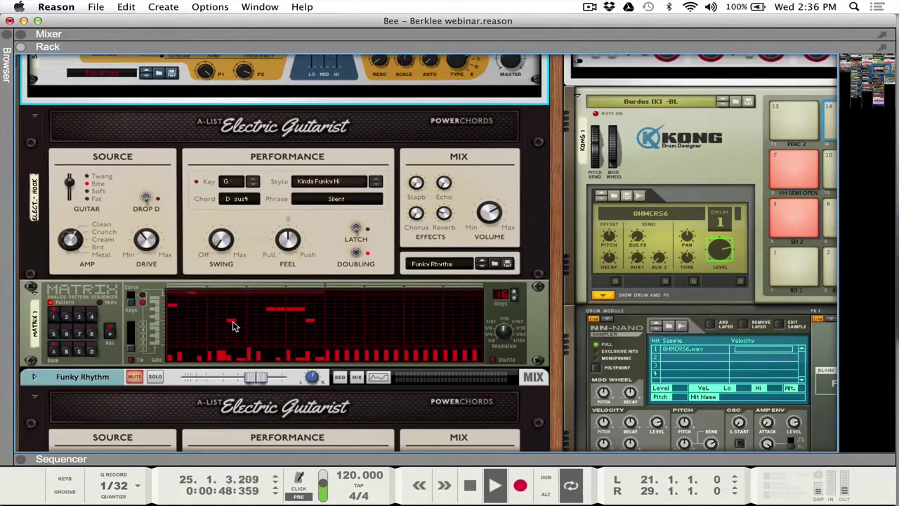
pyautogui.press('Tab')
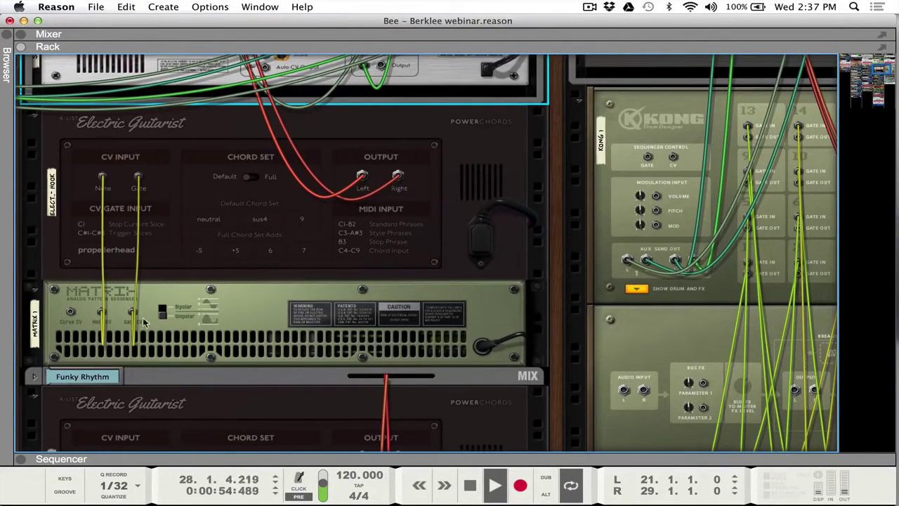
pyautogui.press('Tab')
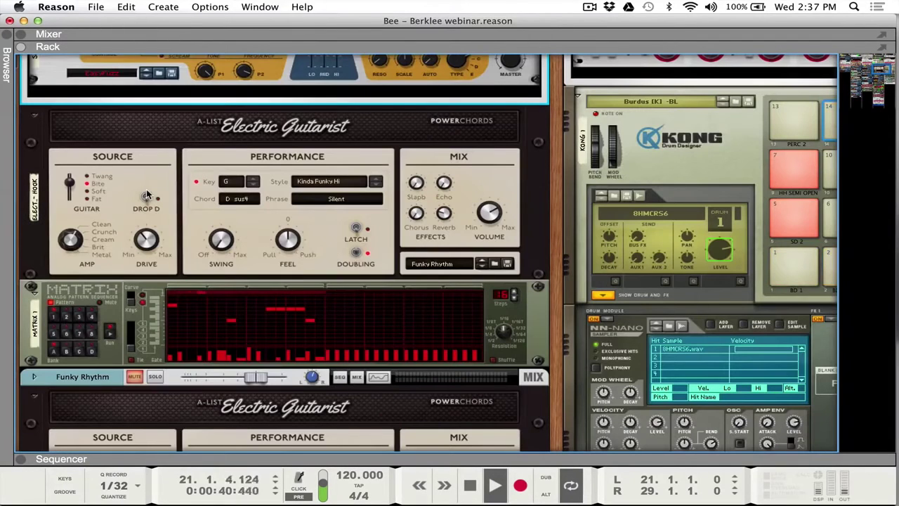
# Randomize the Matrix device's pattern twice
pyautogui.rightClick(109, 314)
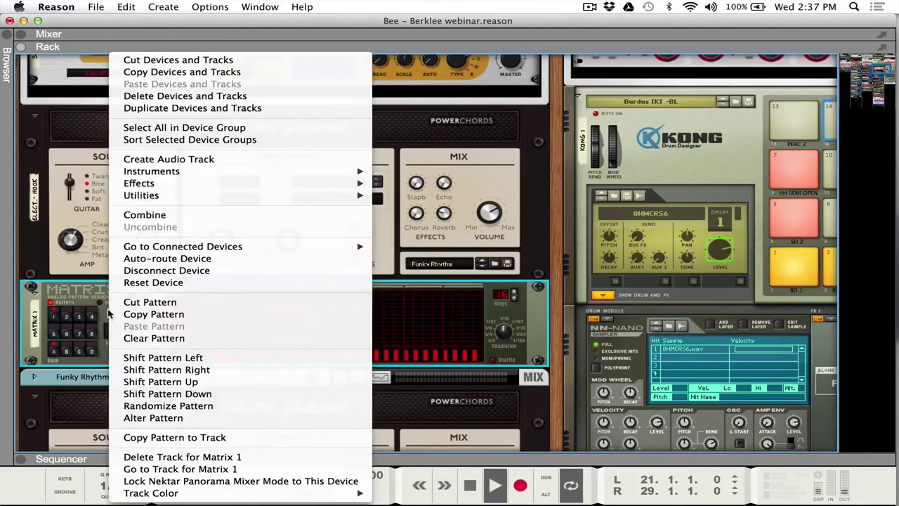
pyautogui.click(138, 408)
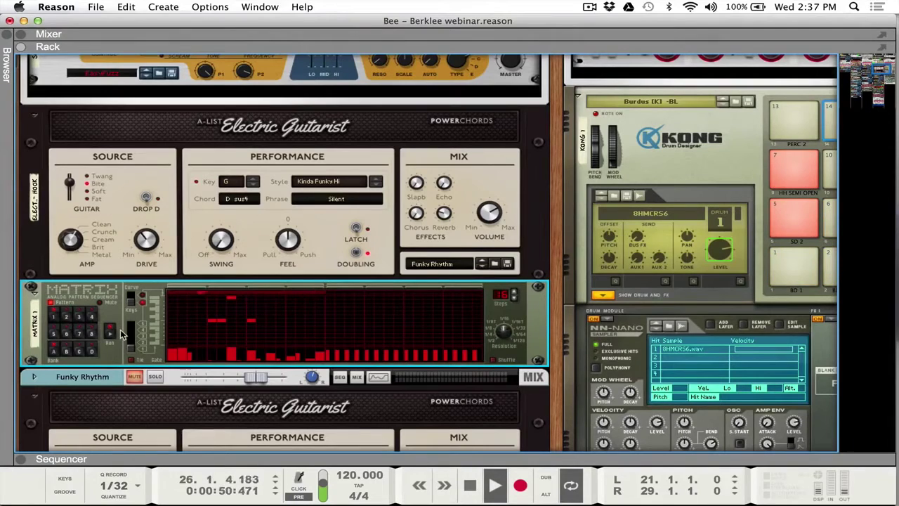
pyautogui.press('super+r')
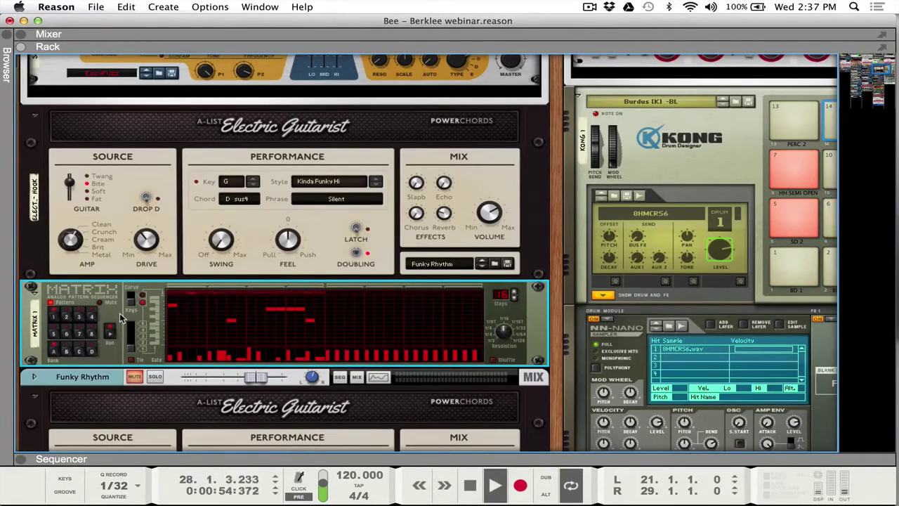
# Stop playback at bar 28 and look over the rack devices
pyautogui.press('space')
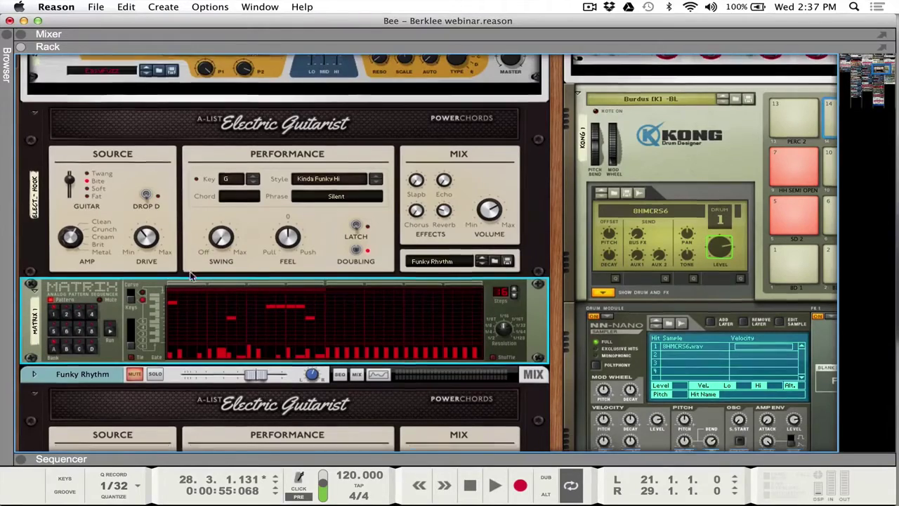
pyautogui.scroll(-10, 190, 273)
pyautogui.scroll(4, 190, 273)
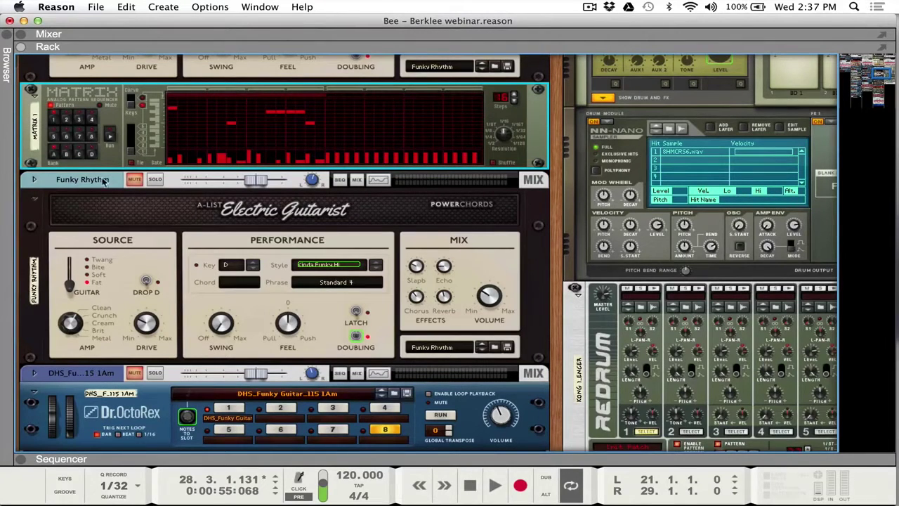
# Take the Electric 1 – Hook combinator out of solo in the rack
pyautogui.click(86, 181)
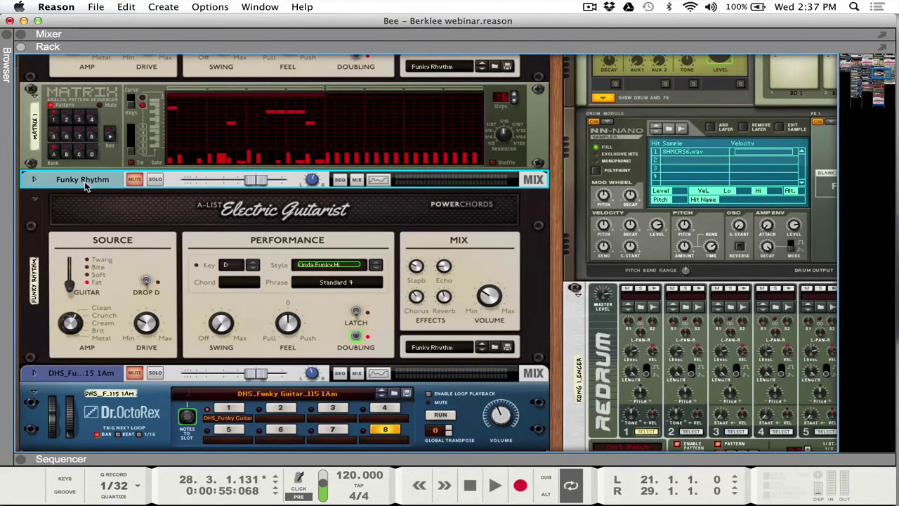
pyautogui.scroll(10, 162, 180)
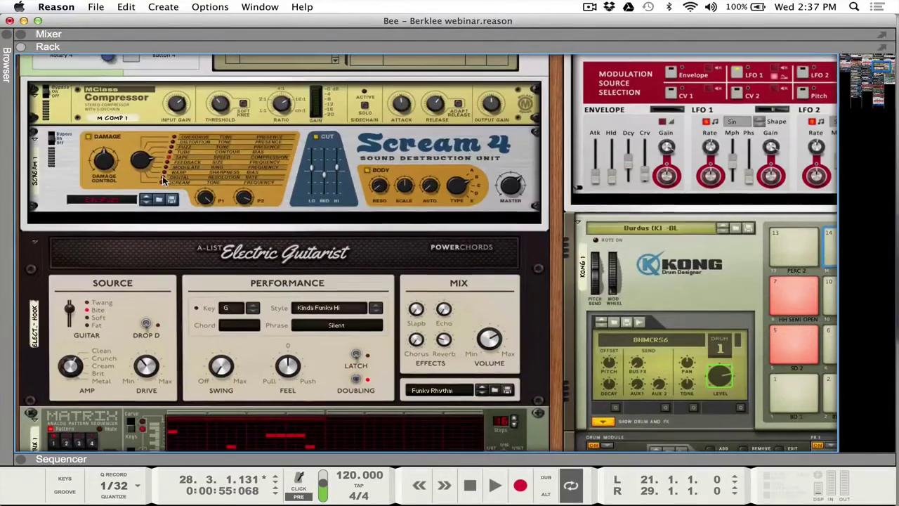
pyautogui.scroll(3, 162, 181)
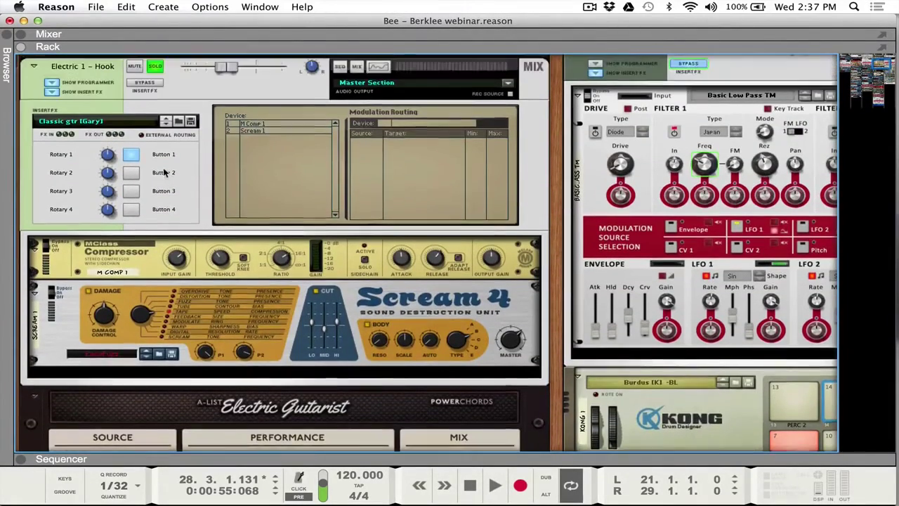
pyautogui.click(156, 102)
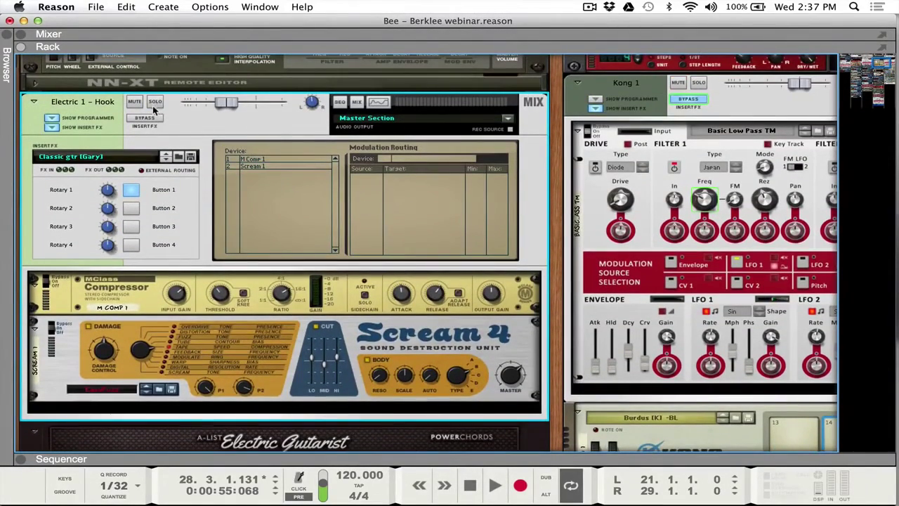
# Show the sequencer, open the Verse block, and set the song position to bar 9
pyautogui.press('F7')
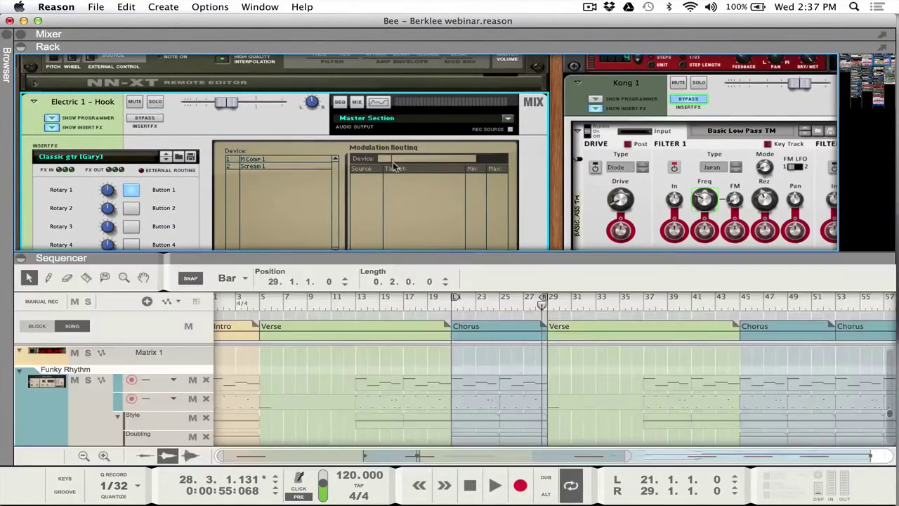
pyautogui.click(355, 295)
pyautogui.click(345, 331)
pyautogui.doubleClick(344, 331)
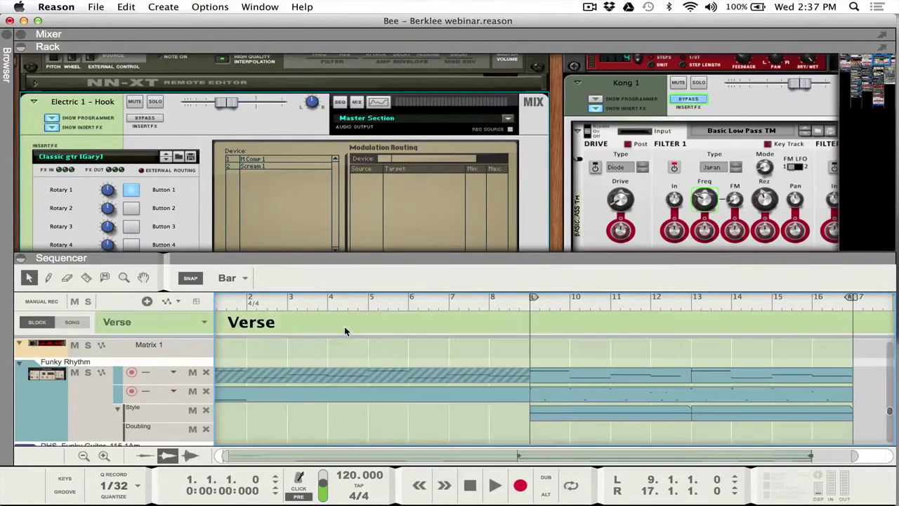
pyautogui.click(531, 298)
pyautogui.scroll(5, 379, 181)
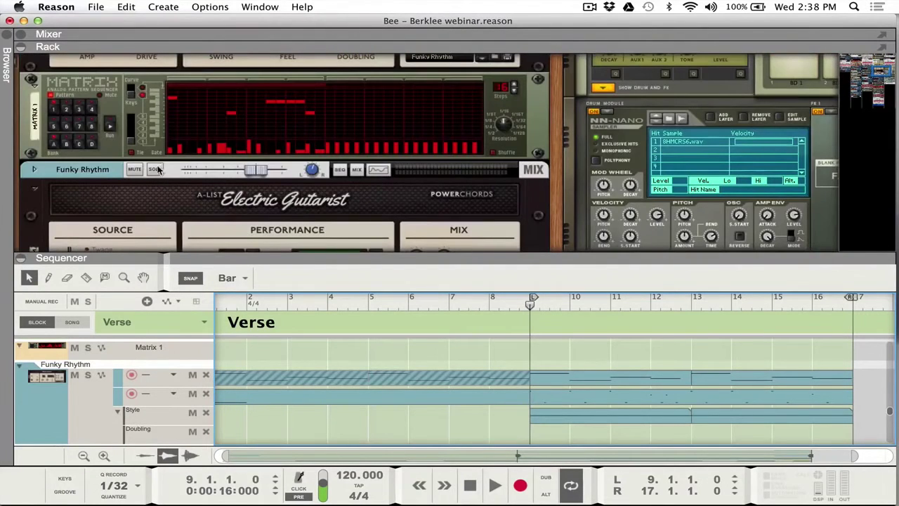
# Solo the Funky Rhythm guitar and play the Verse from bar 9
pyautogui.click(154, 169)
pyautogui.press('space')
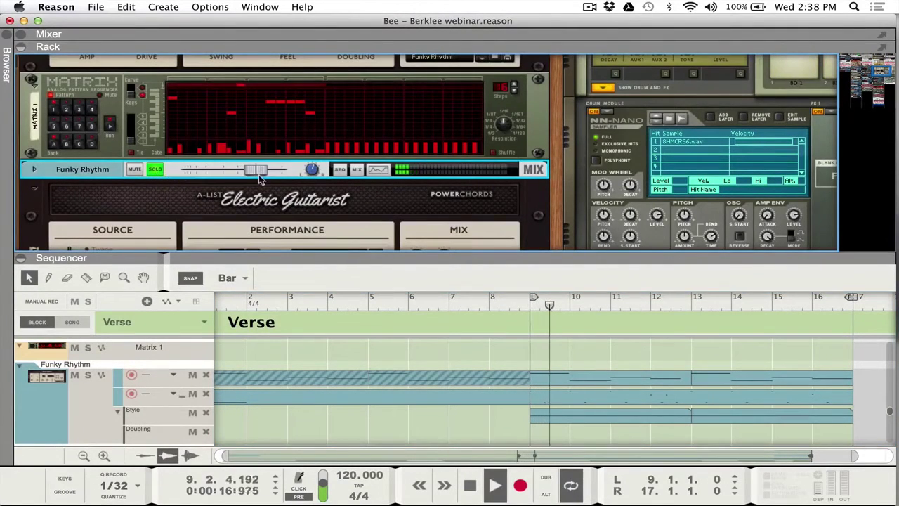
pyautogui.scroll(-5, 259, 174)
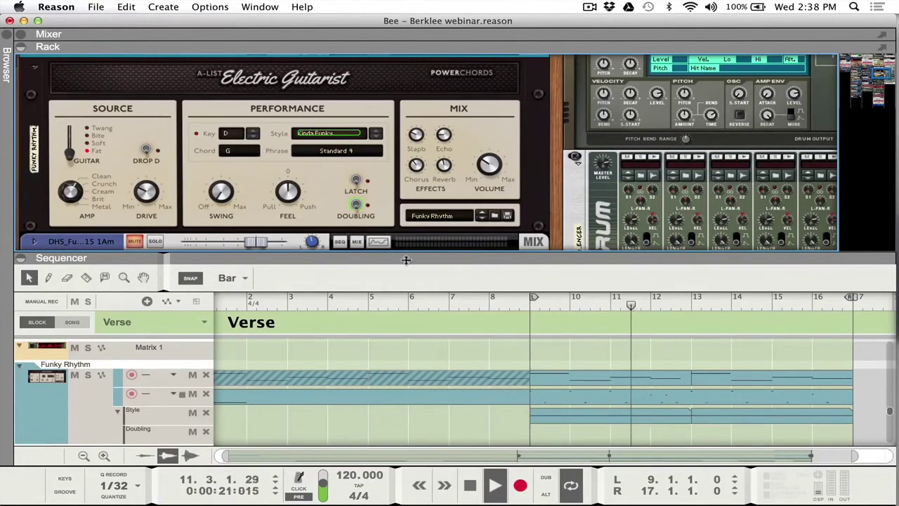
# View the Funky Rhythm clip's notes in a full-window editor, then stop and close it
pyautogui.doubleClick(602, 381)
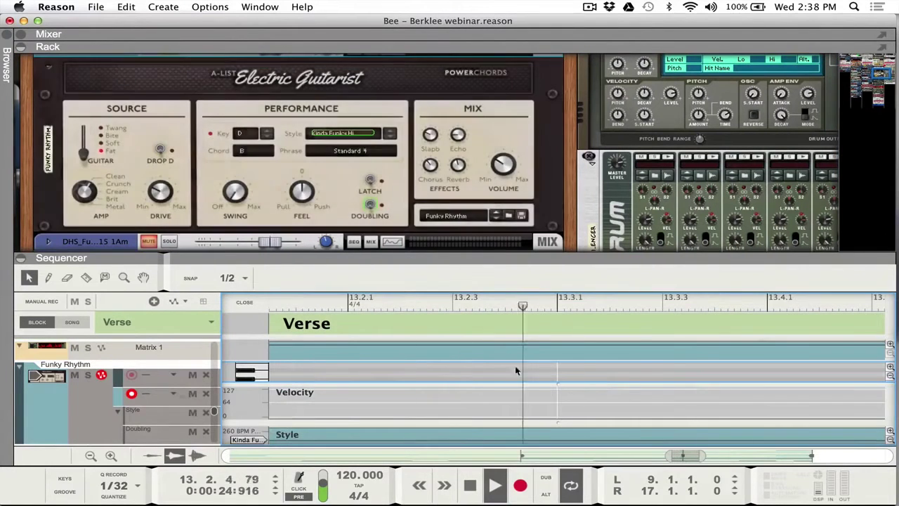
pyautogui.press('F7')
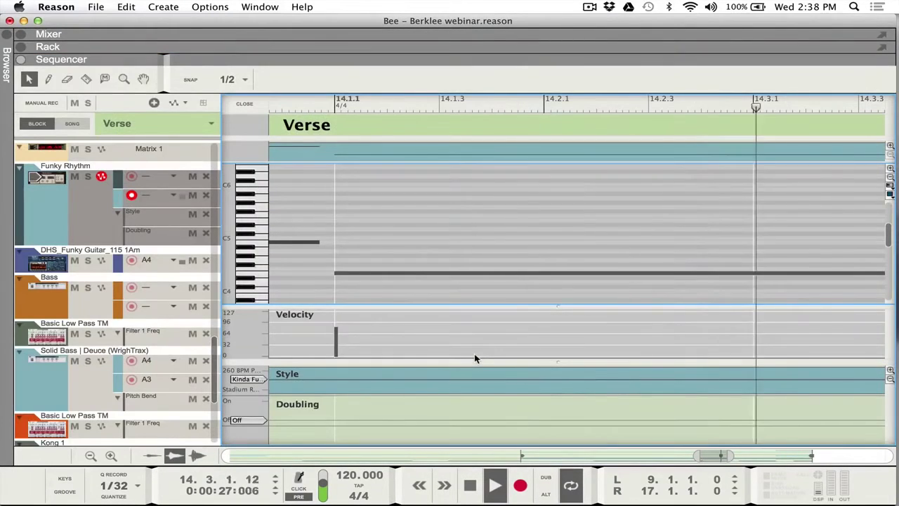
pyautogui.scroll(-5, 474, 355)
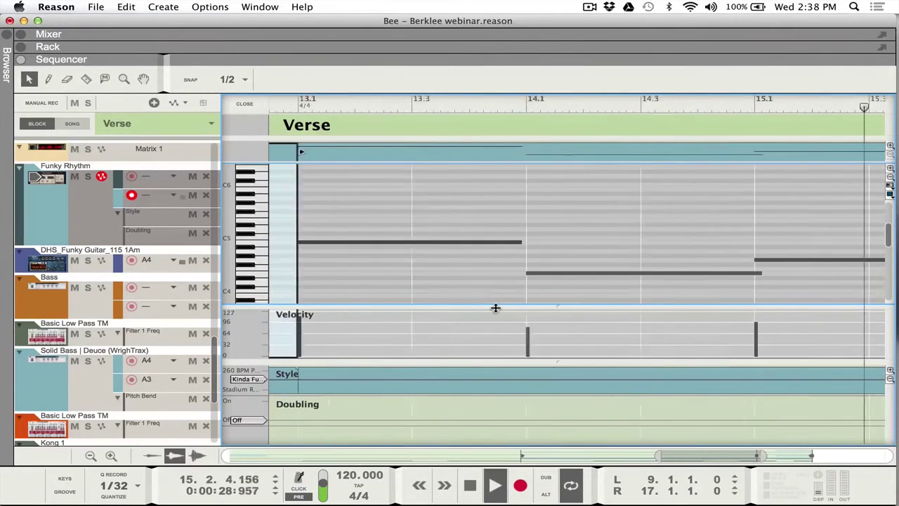
pyautogui.scroll(-5, 495, 307)
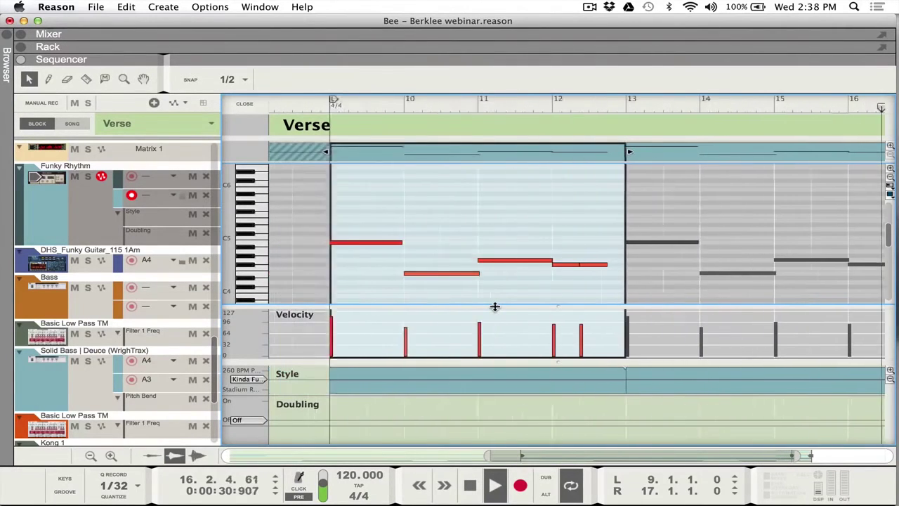
pyautogui.scroll(-3, 496, 307)
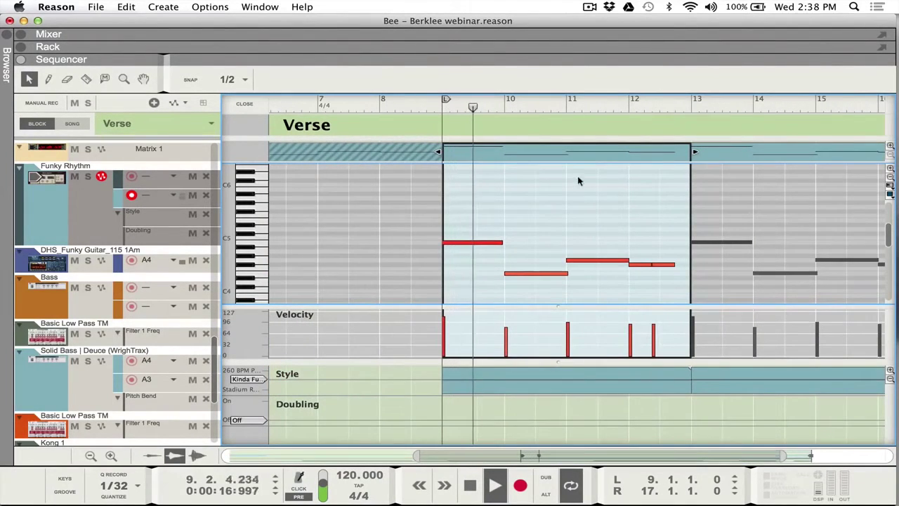
pyautogui.press('space')
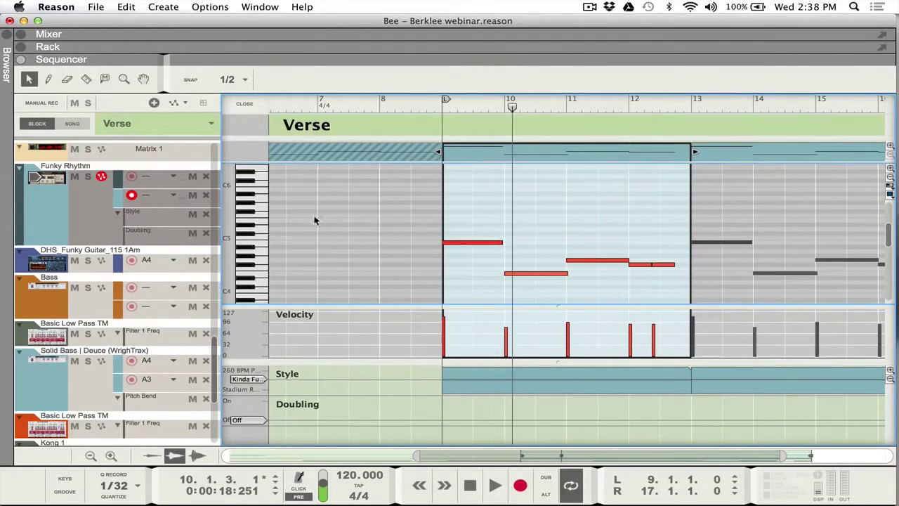
pyautogui.click(243, 105)
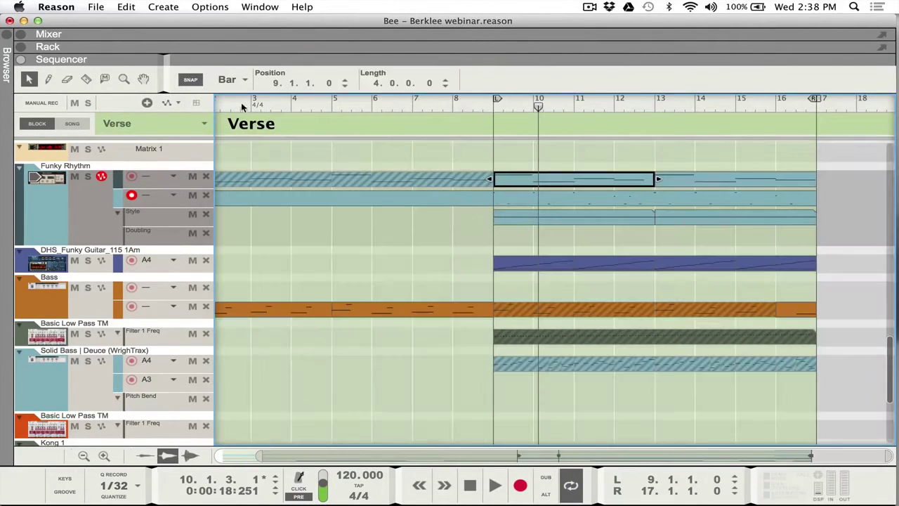
# In the lower Funky Rhythm clip, snap the playhead to bar 9 and read that note
pyautogui.doubleClick(552, 203)
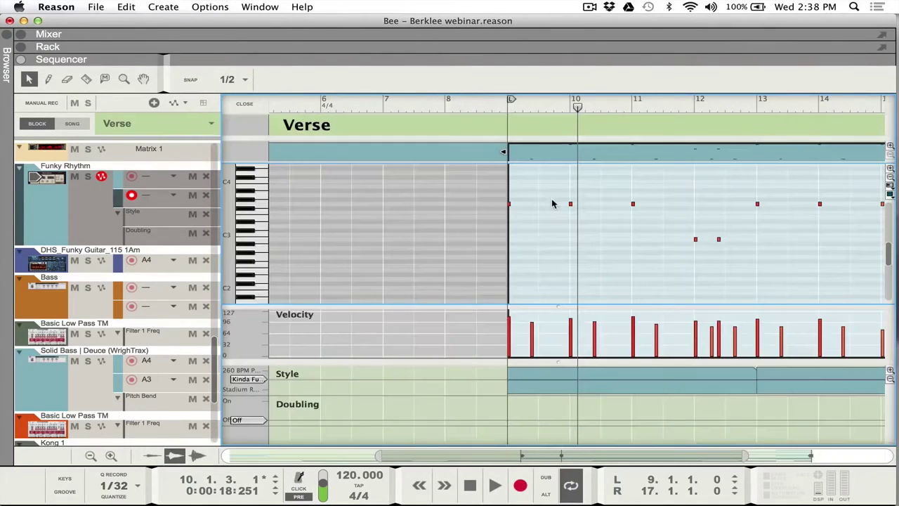
pyautogui.click(508, 109)
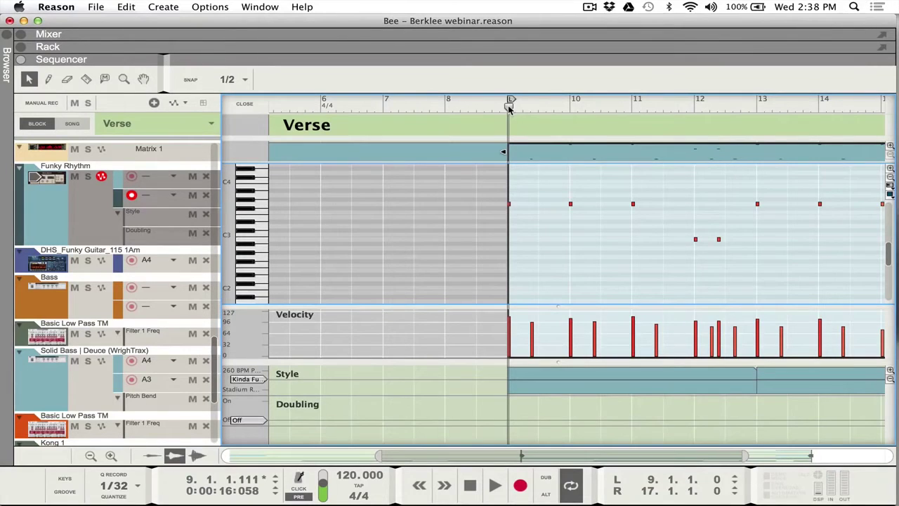
pyautogui.press('s')
pyautogui.click(507, 106)
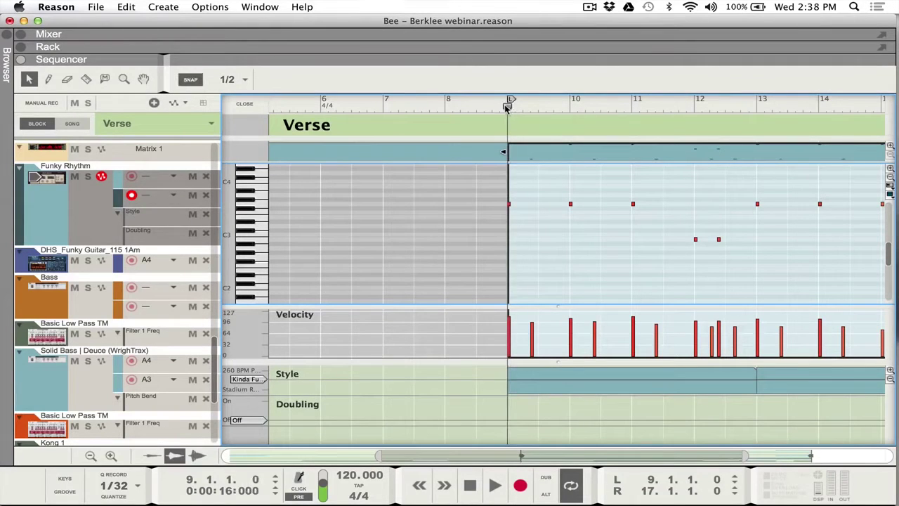
pyautogui.click(509, 205)
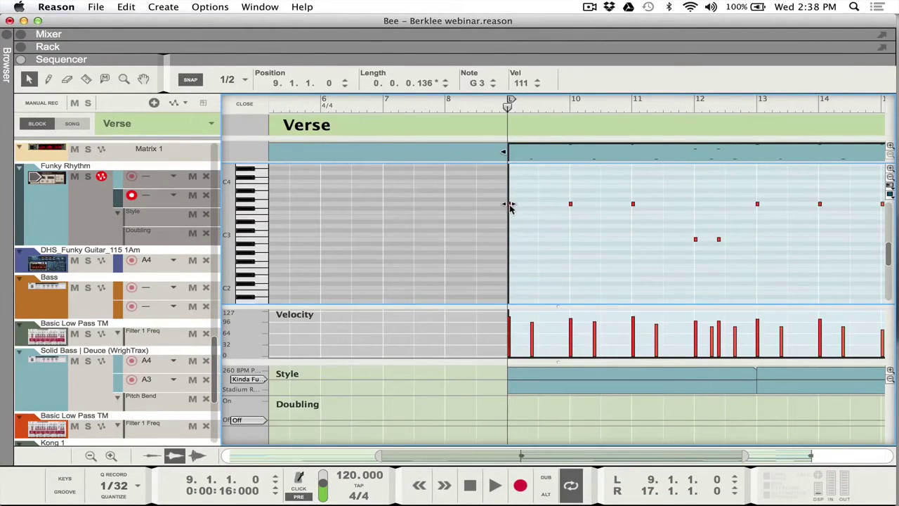
pyautogui.click(245, 104)
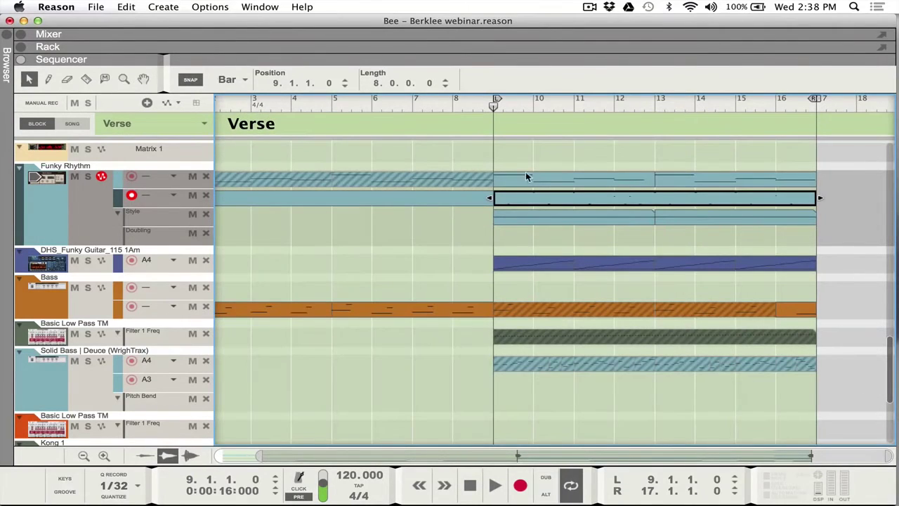
# Read the upper clip's notes, including E4, G4 and two F#4s, then return to the arrangement
pyautogui.doubleClick(524, 178)
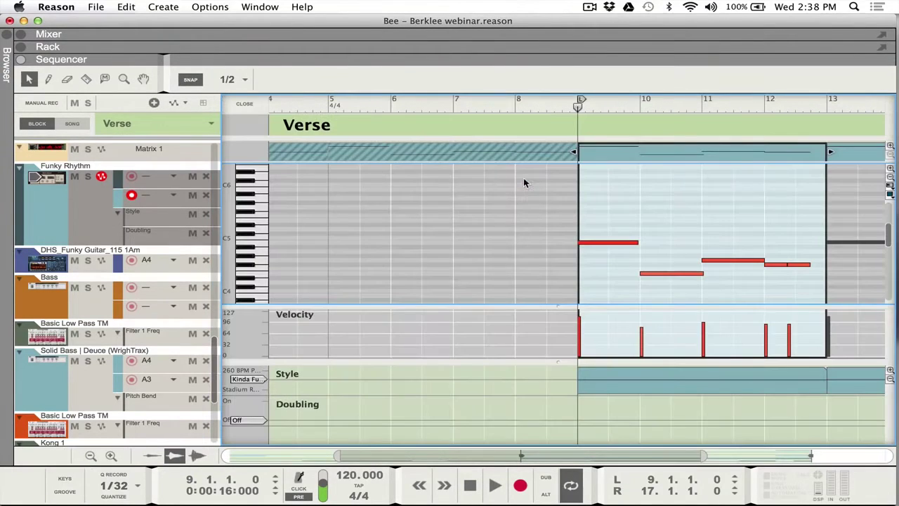
pyautogui.click(591, 244)
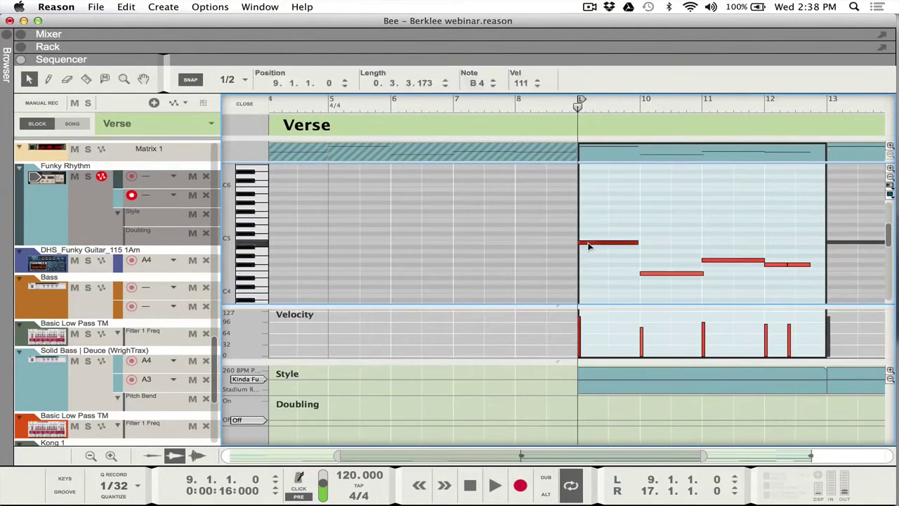
pyautogui.click(668, 275)
pyautogui.click(723, 259)
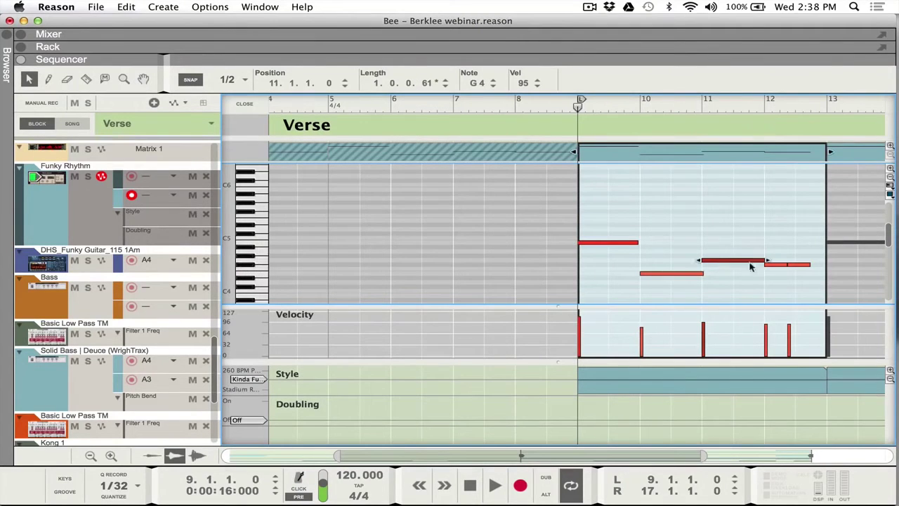
pyautogui.click(777, 265)
pyautogui.click(797, 265)
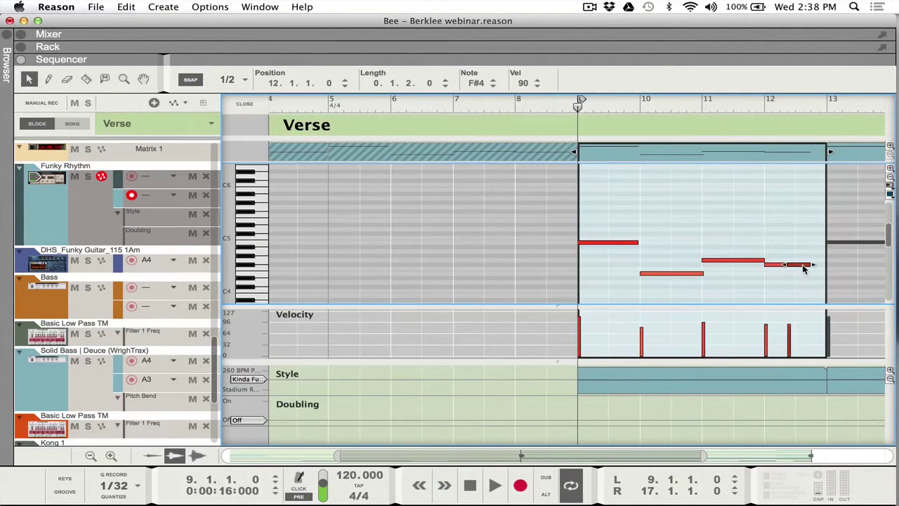
pyautogui.click(254, 105)
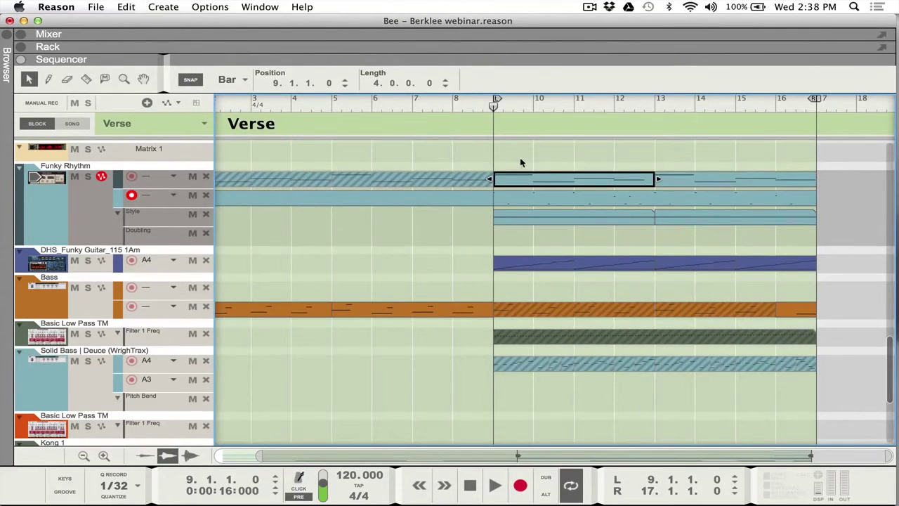
# Open the full-length lower-lane clip's notes in a full-window editor
pyautogui.press('F6')
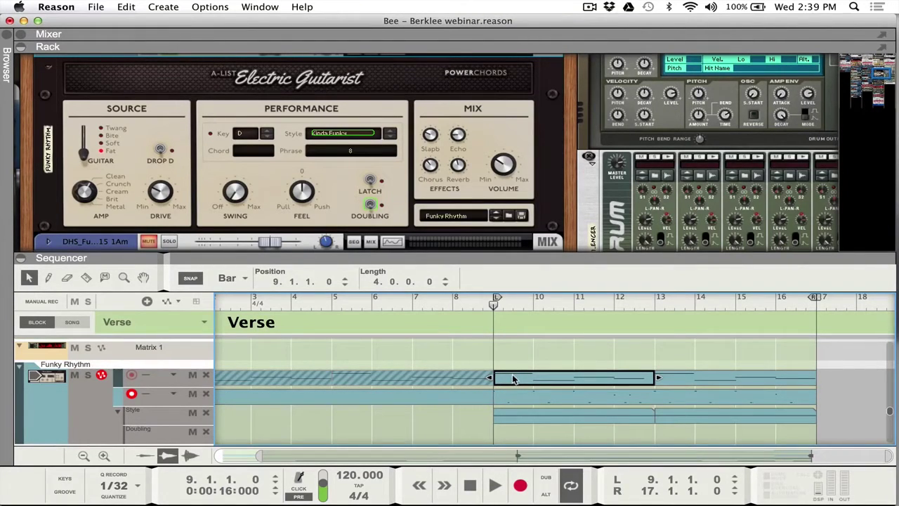
pyautogui.click(512, 404)
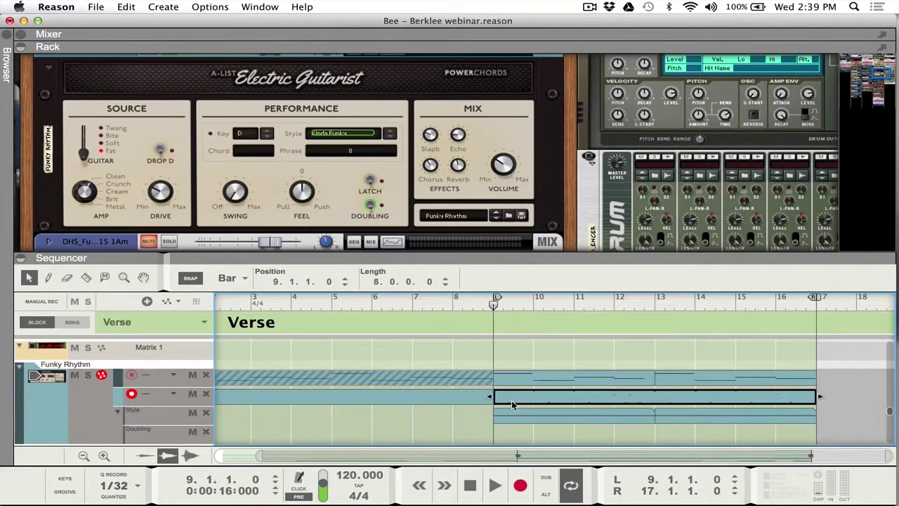
pyautogui.doubleClick(512, 405)
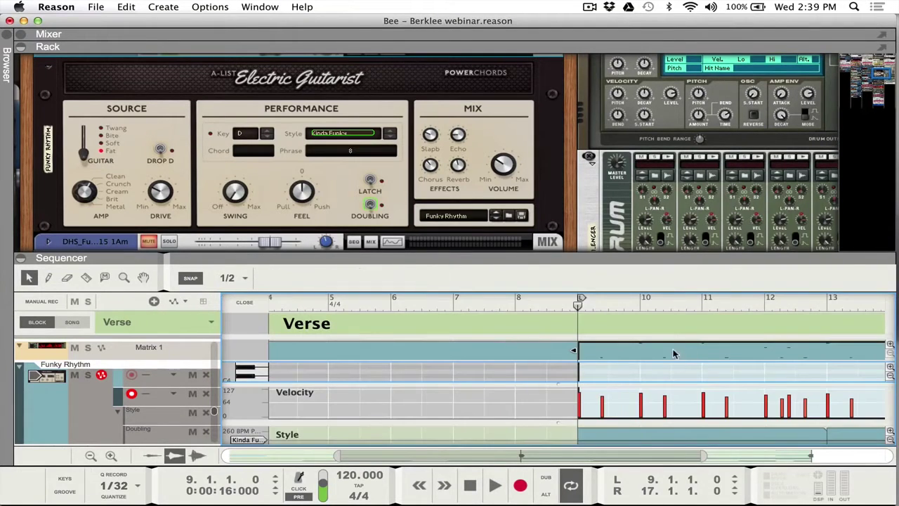
pyautogui.press('F6')
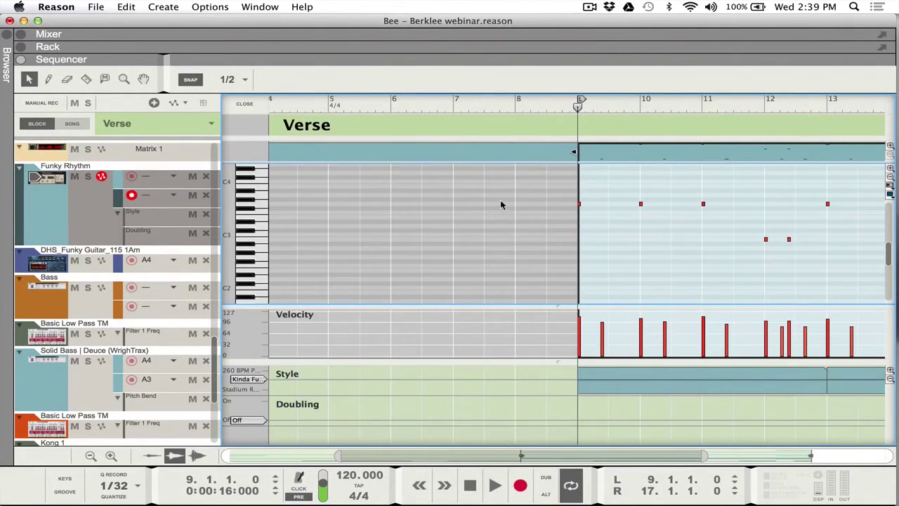
pyautogui.scroll(-6, 522, 209)
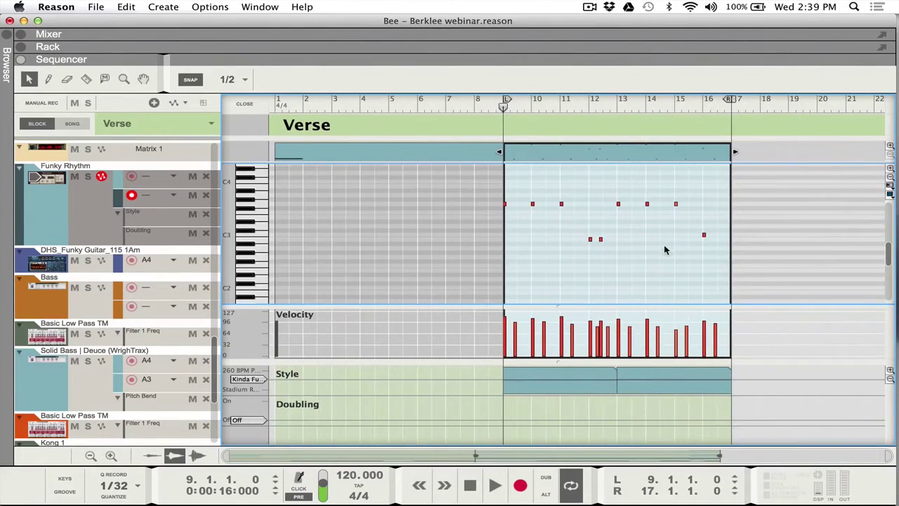
pyautogui.scroll(3, 664, 245)
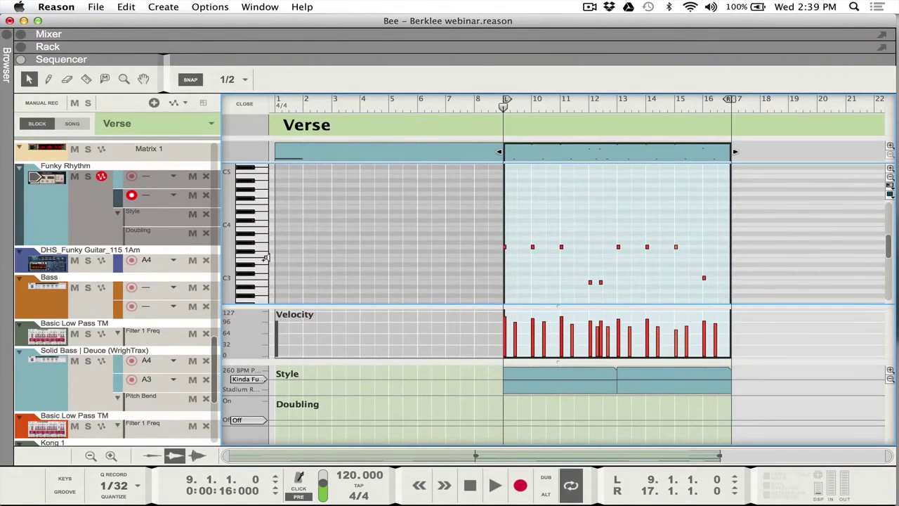
# Leave note editing, show the Electric Guitarist in the rack, and play the Verse
pyautogui.press('F6')
pyautogui.press('super+e')
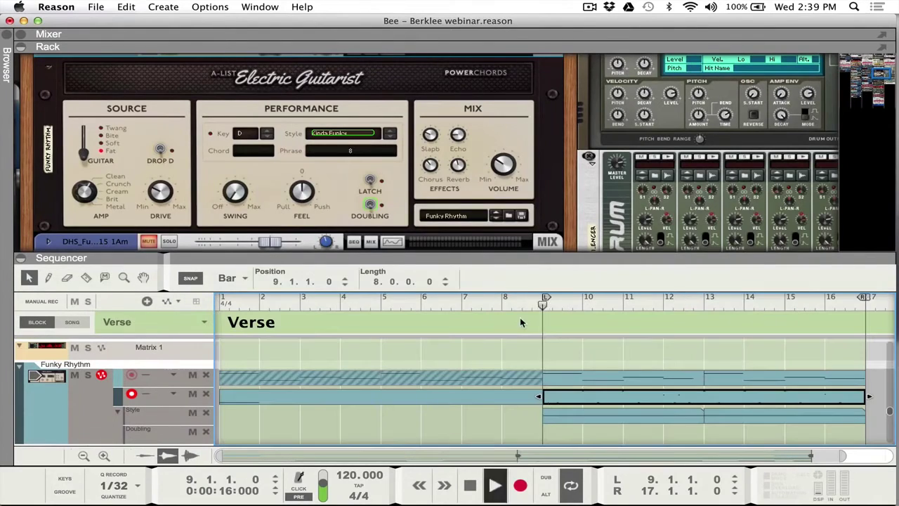
pyautogui.press('space')
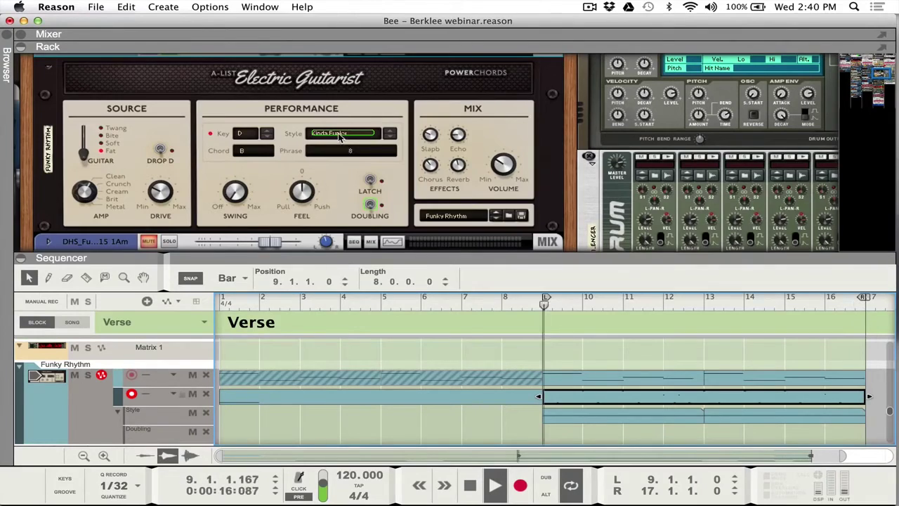
pyautogui.click(338, 132)
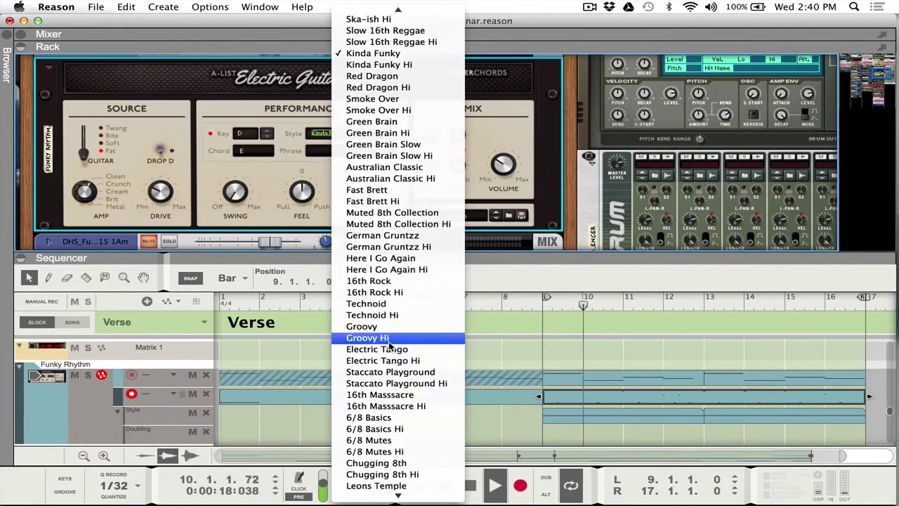
# Set the Electric Guitarist's Style field to Kinda Funky Hi while the Verse loops
pyautogui.scroll(-2, 389, 344)
pyautogui.scroll(10, 391, 345)
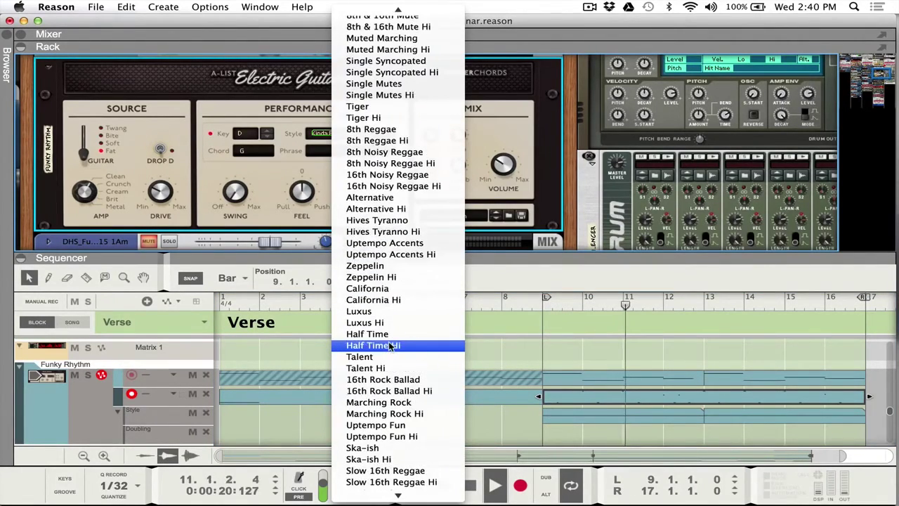
pyautogui.scroll(6, 390, 340)
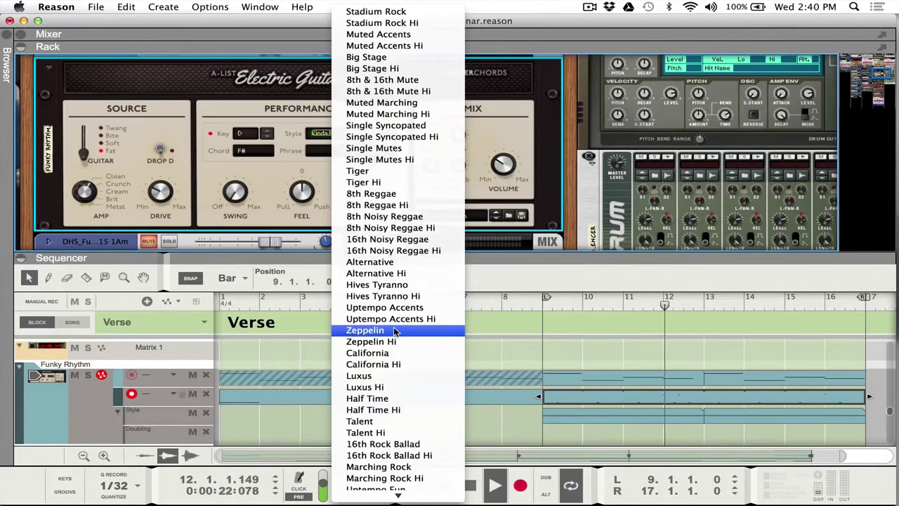
pyautogui.scroll(-1, 380, 239)
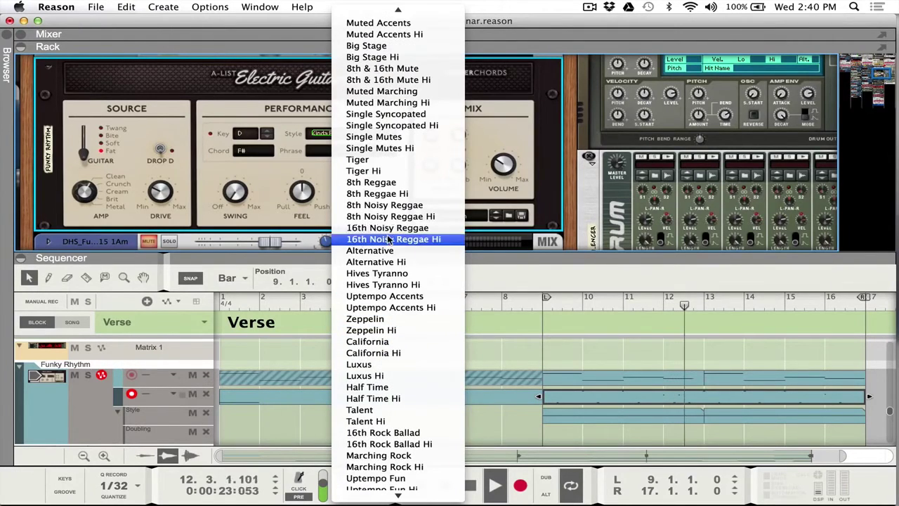
pyautogui.click(391, 343)
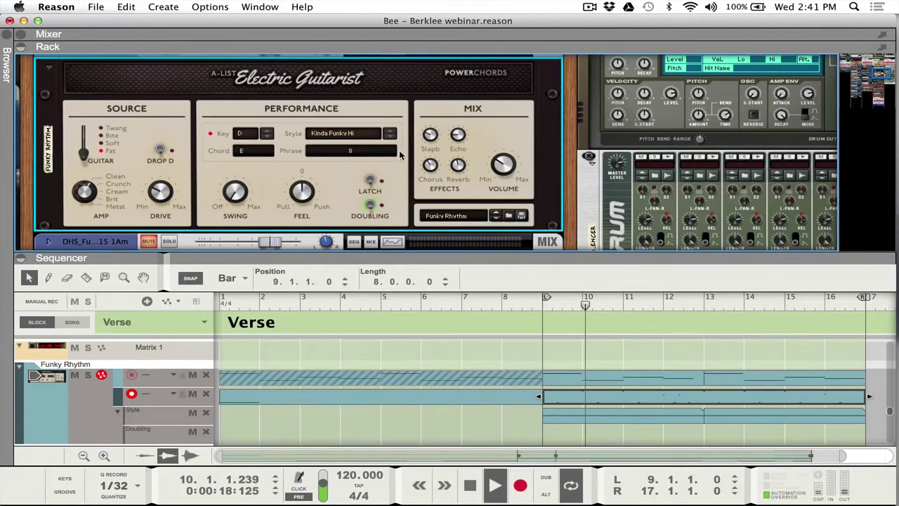
# Solo the DHS_Funky Guitar Dr.OctoRex alongside Funky Rhythm and show the full mixer
pyautogui.scroll(-3, 398, 160)
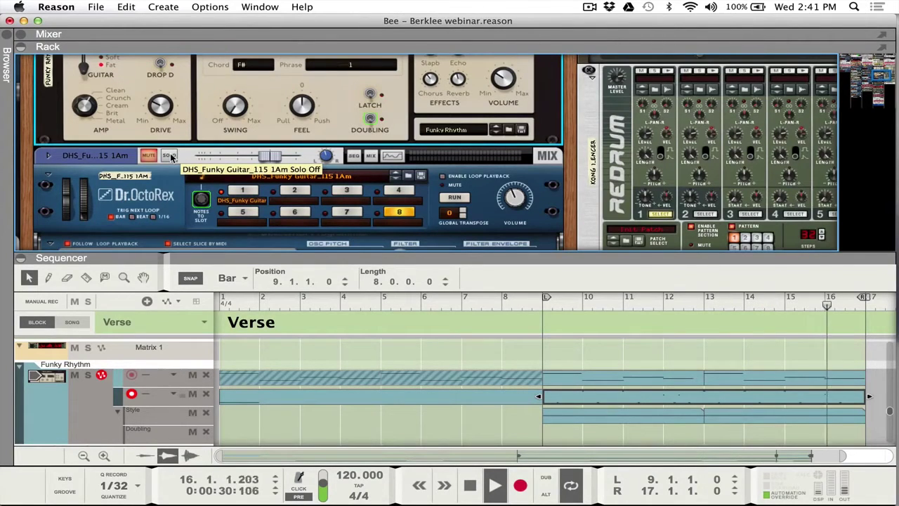
pyautogui.click(170, 156)
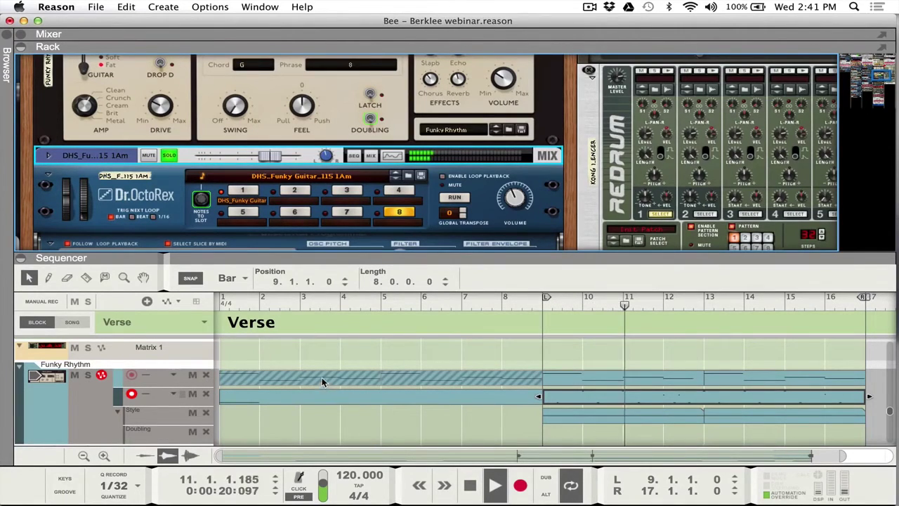
pyautogui.scroll(-5, 368, 215)
pyautogui.scroll(4, 368, 215)
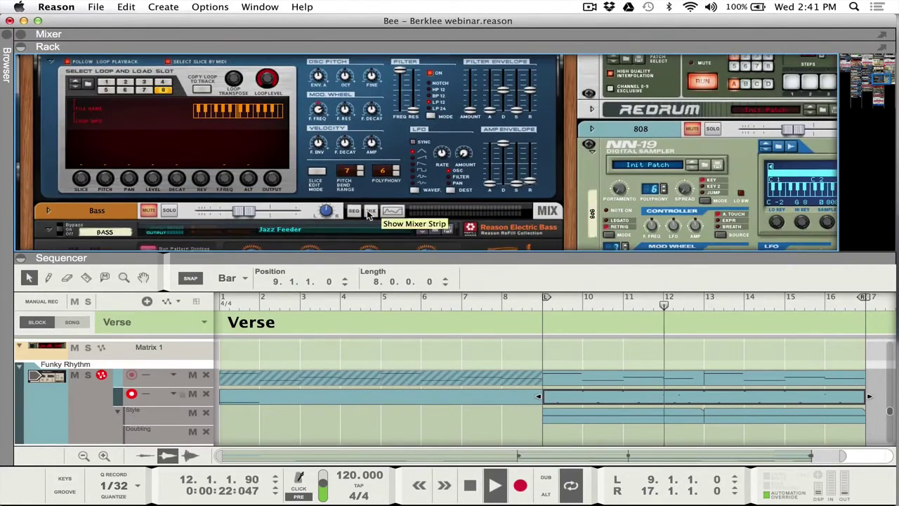
pyautogui.scroll(3, 371, 191)
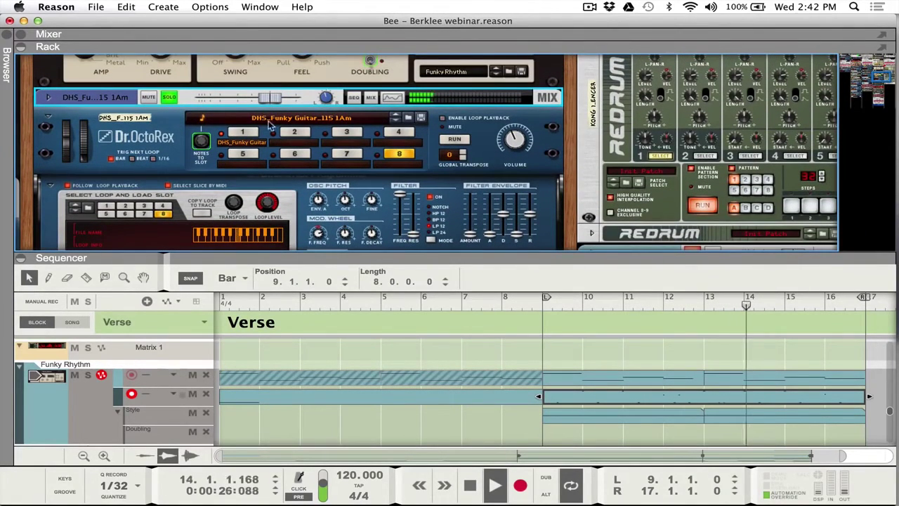
pyautogui.press('F5')
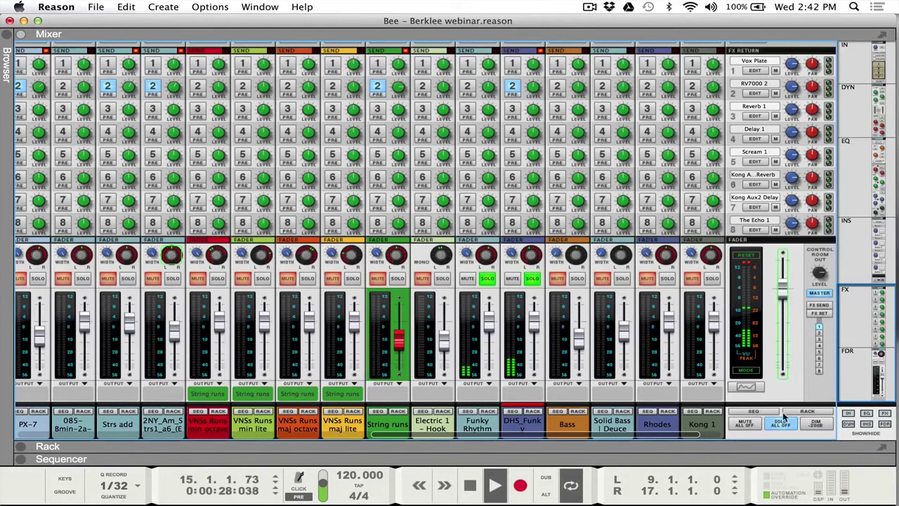
# Clear all solos, return to the sequencer, and stop playback
pyautogui.click(781, 424)
pyautogui.press('F7')
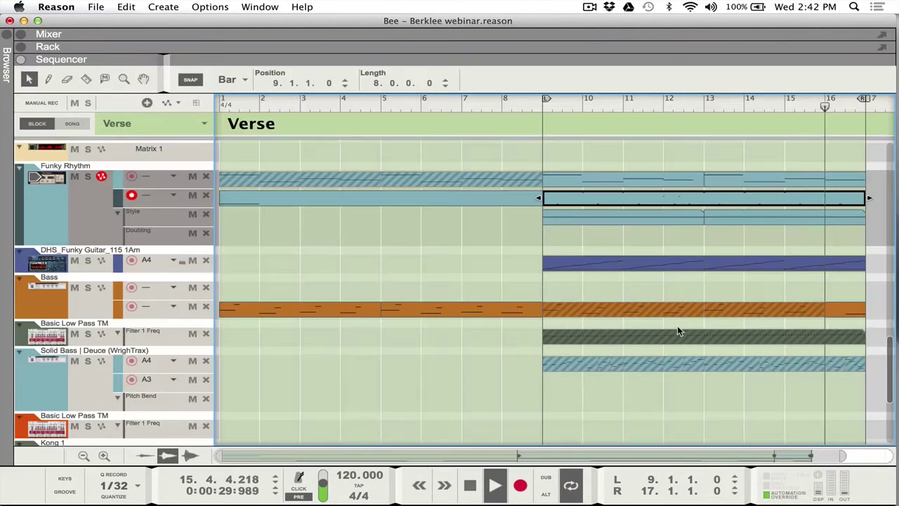
pyautogui.click(504, 275)
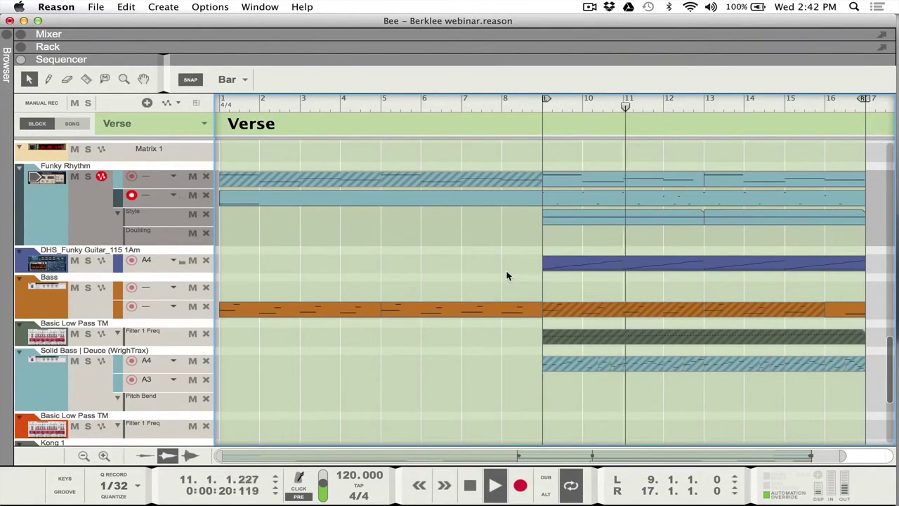
pyautogui.press('space')
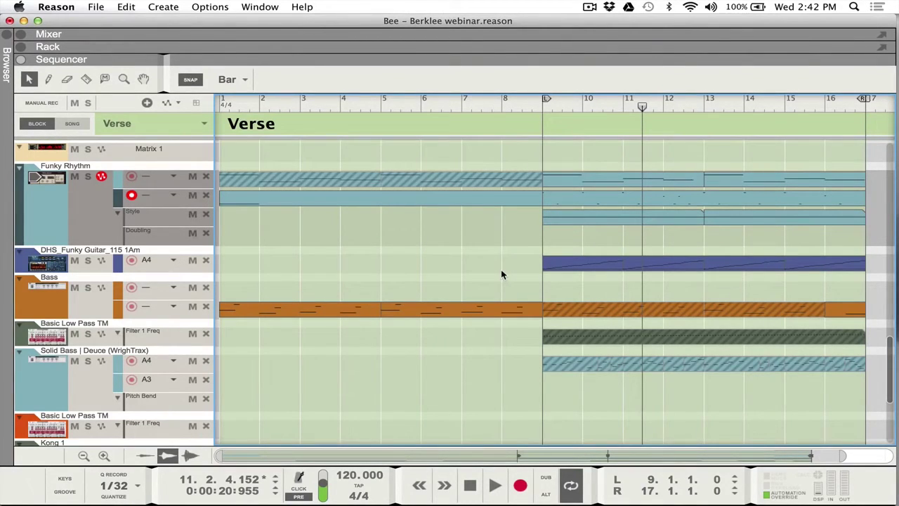
# Load slot 1's DHS_Funky_Guitar_115 1Am loop in the DHS_Funky Guitar Dr.OctoRex
pyautogui.click(105, 250)
pyautogui.press('F6')
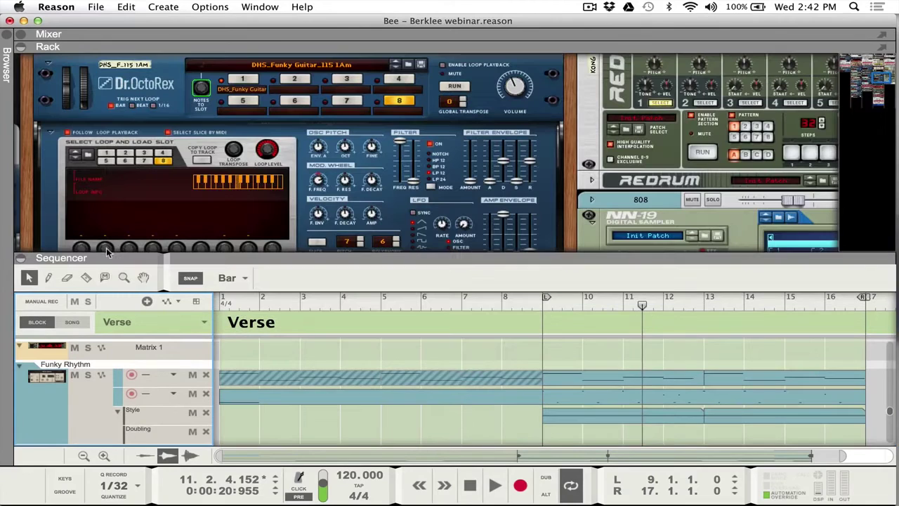
pyautogui.click(246, 80)
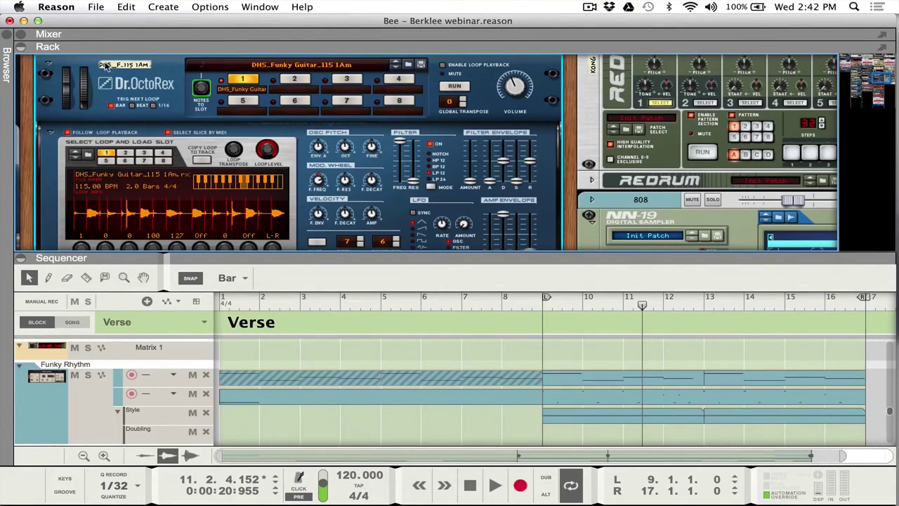
pyautogui.click(96, 7)
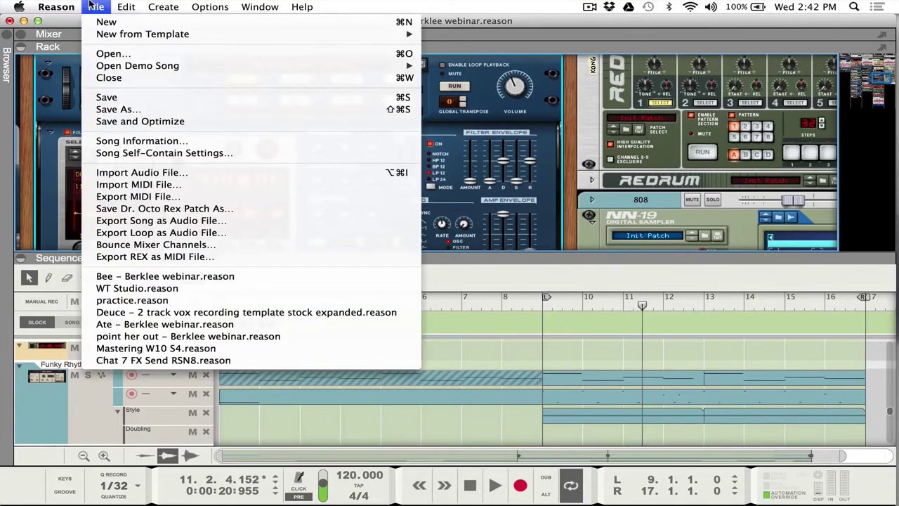
# Review the Song Self-Contain Settings, expanding the FatLoud CM and Loopmasters refills, then cancel
pyautogui.click(136, 152)
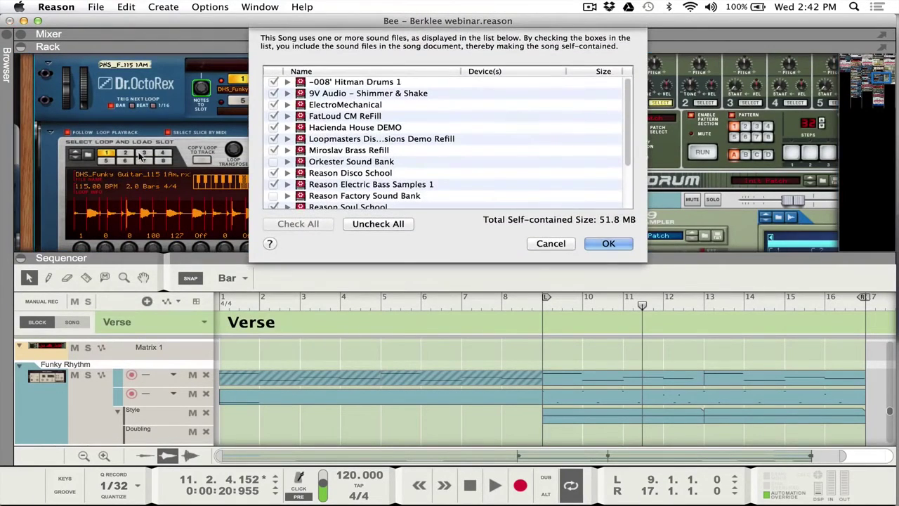
pyautogui.scroll(-5, 313, 144)
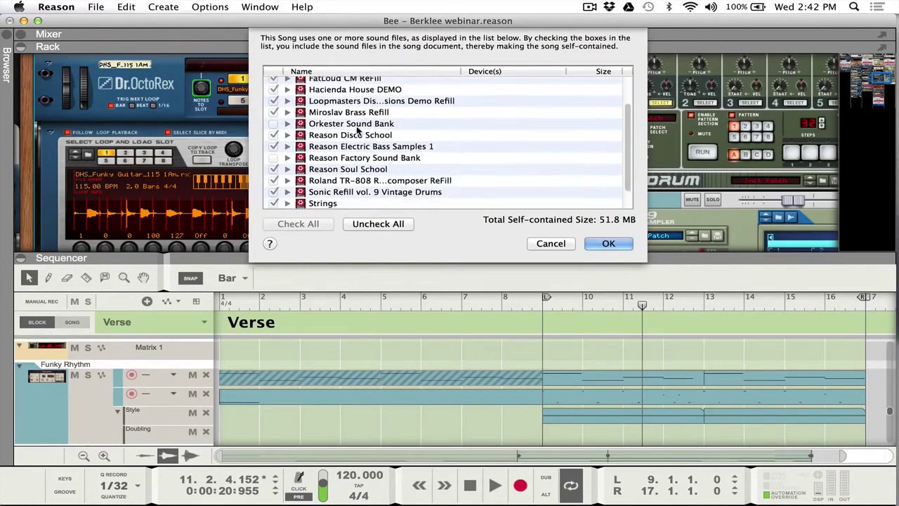
pyautogui.scroll(-1, 358, 130)
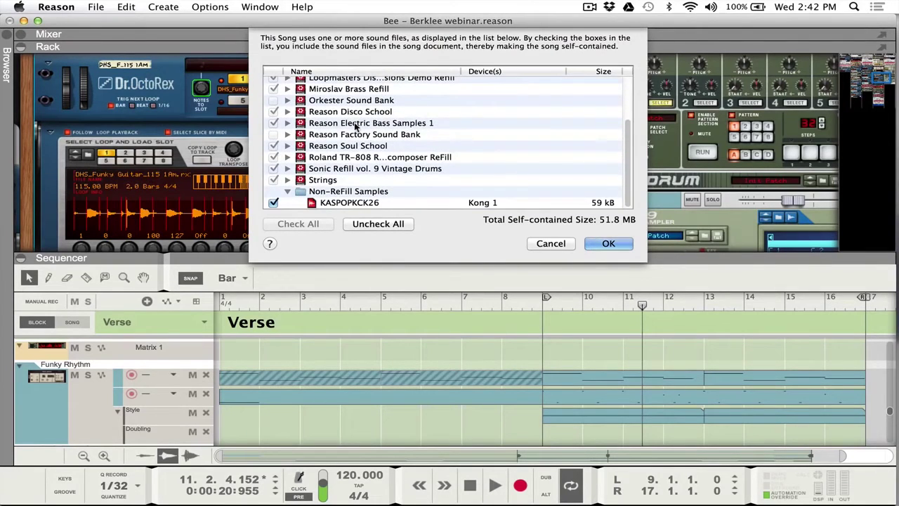
pyautogui.scroll(1, 354, 130)
pyautogui.scroll(3, 354, 124)
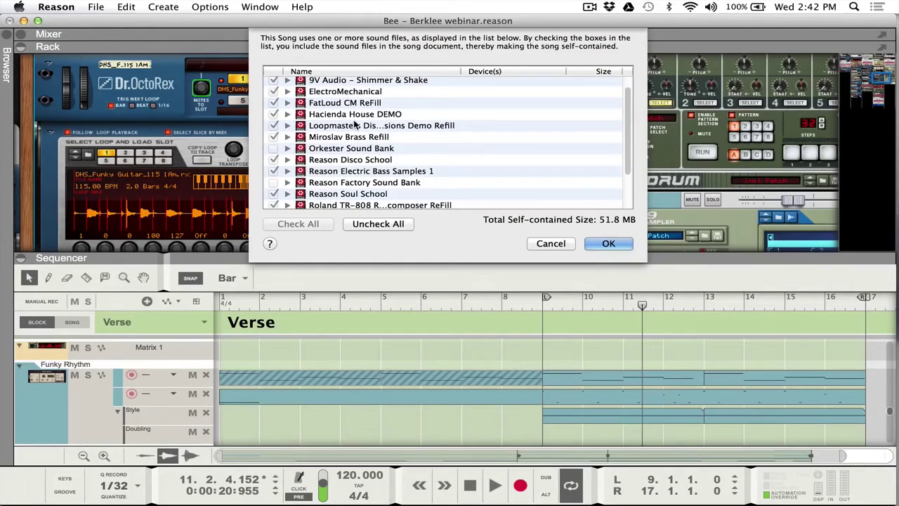
pyautogui.scroll(-1, 355, 125)
pyautogui.scroll(1, 355, 124)
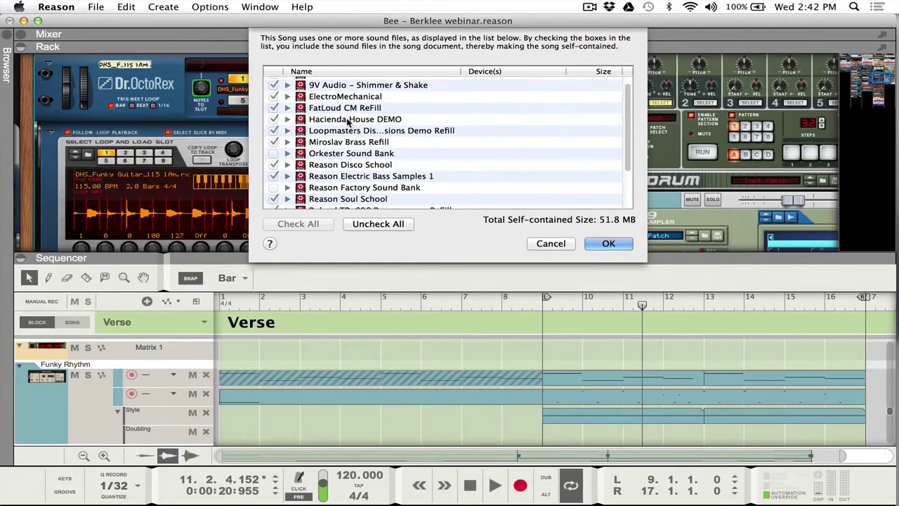
pyautogui.click(288, 108)
pyautogui.scroll(1, 287, 91)
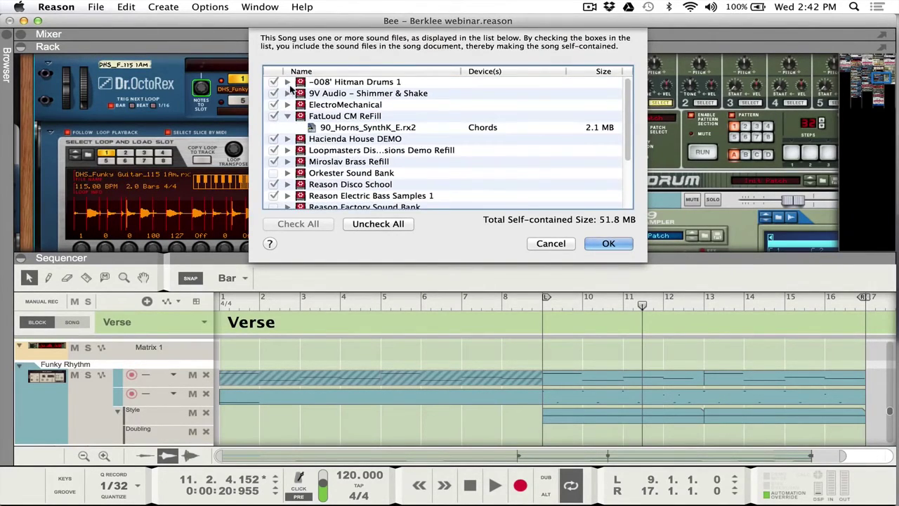
pyautogui.scroll(-5, 290, 88)
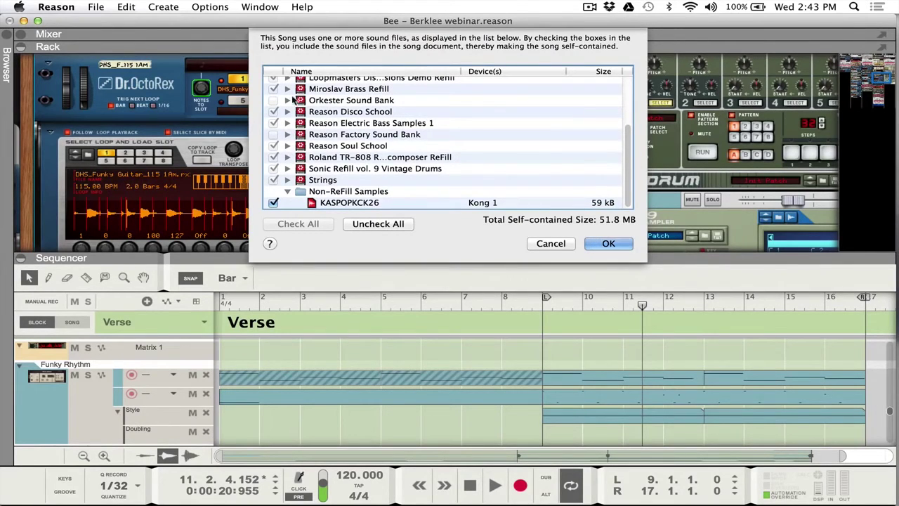
pyautogui.scroll(1, 297, 103)
pyautogui.click(288, 83)
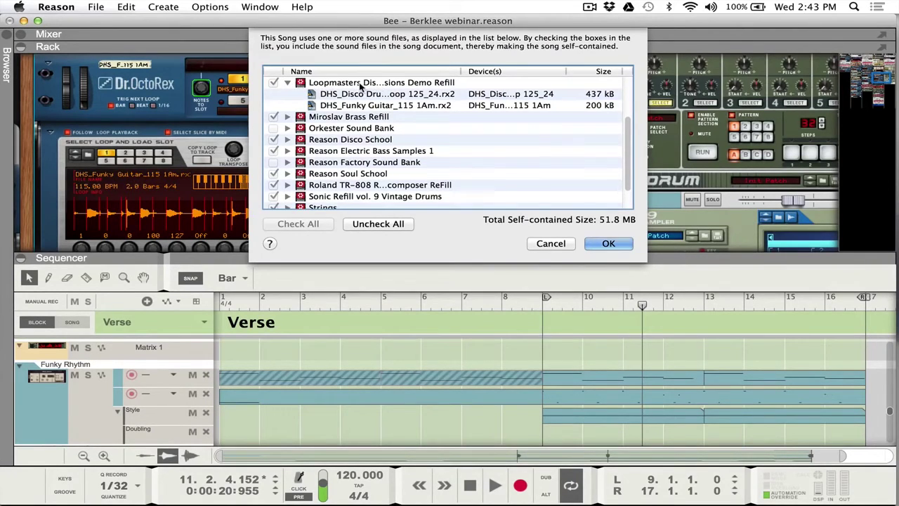
pyautogui.click(550, 244)
# Replay the Verse from bar 9, then stop and show the full song at bar 21
pyautogui.click(543, 304)
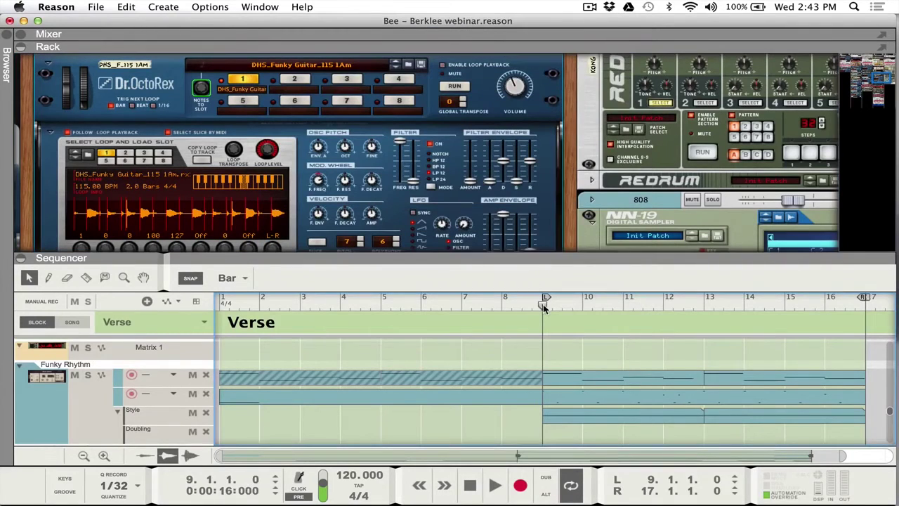
pyautogui.press('space')
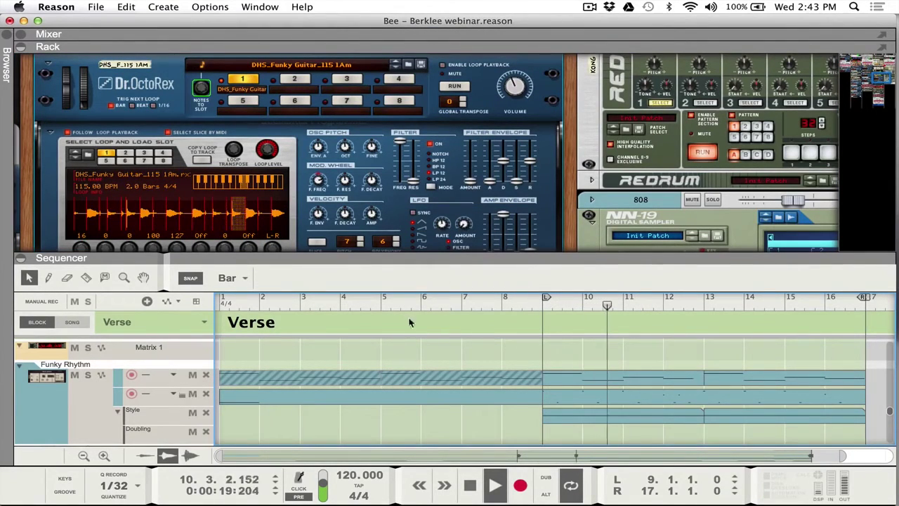
pyautogui.scroll(-2, 501, 181)
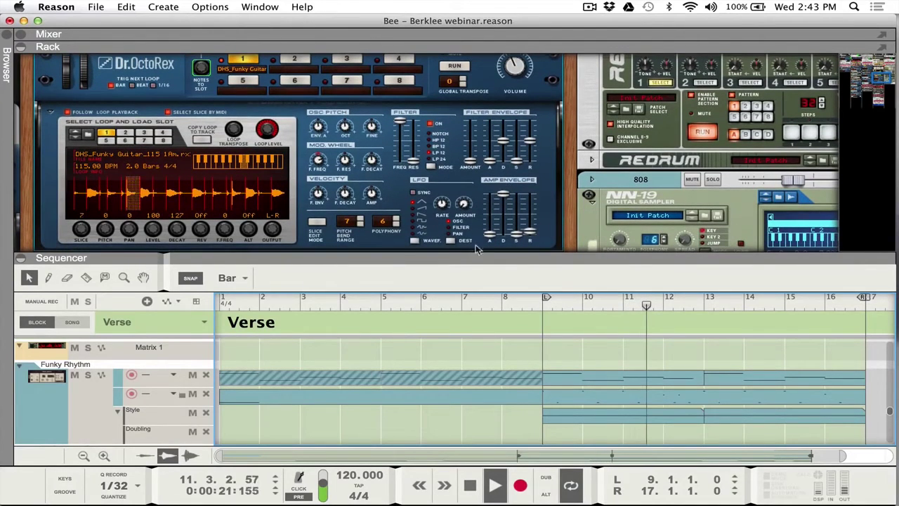
pyautogui.press('space')
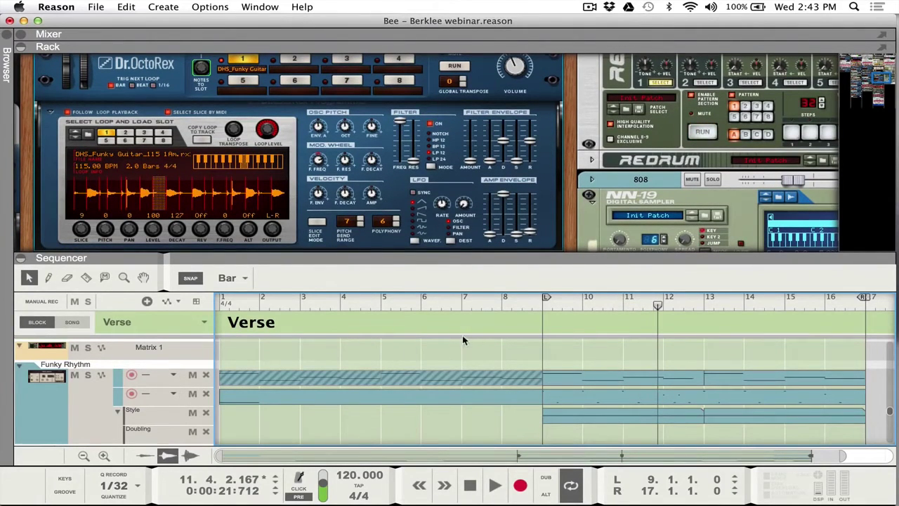
pyautogui.press('Escape')
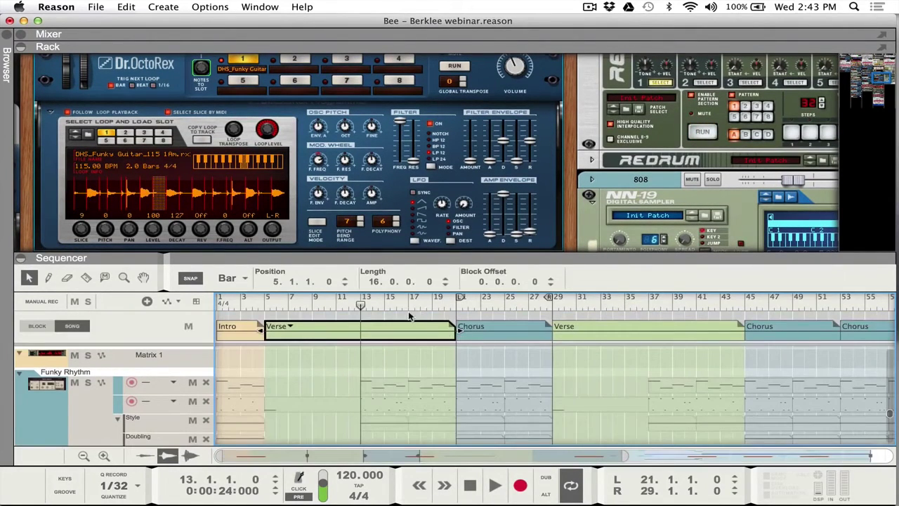
pyautogui.click(457, 309)
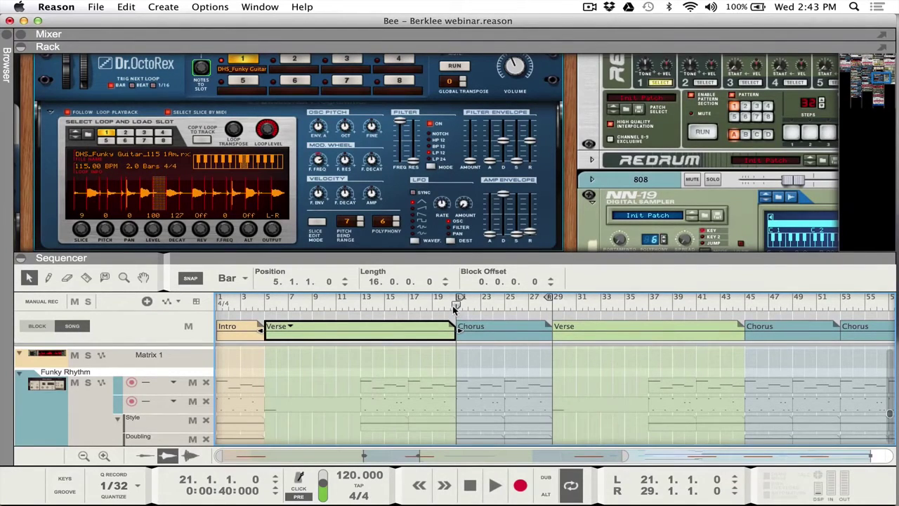
# Solo the Horns channel in the full mixer and play the chorus
pyautogui.press('F5')
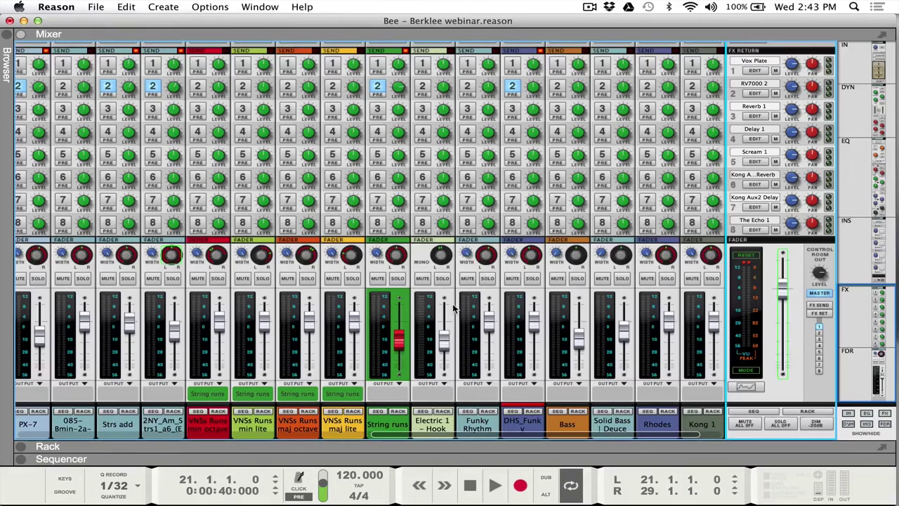
pyautogui.press('Up')
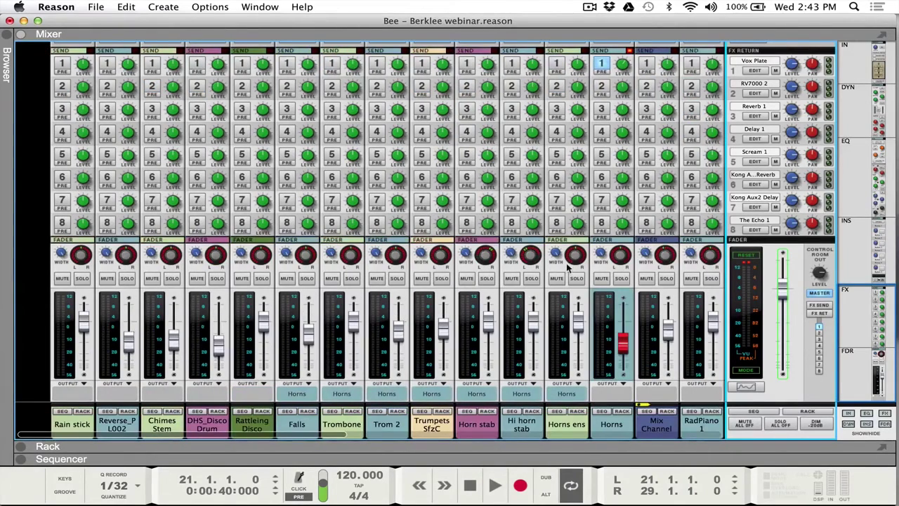
pyautogui.click(621, 279)
pyautogui.press('space')
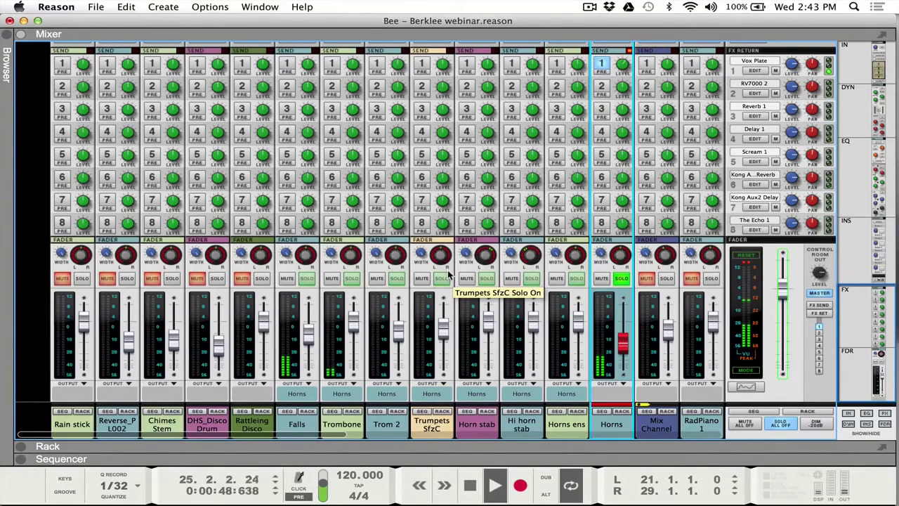
# Switch from the mixer back to the song arrangement and select the Falls horn track
pyautogui.press('F7')
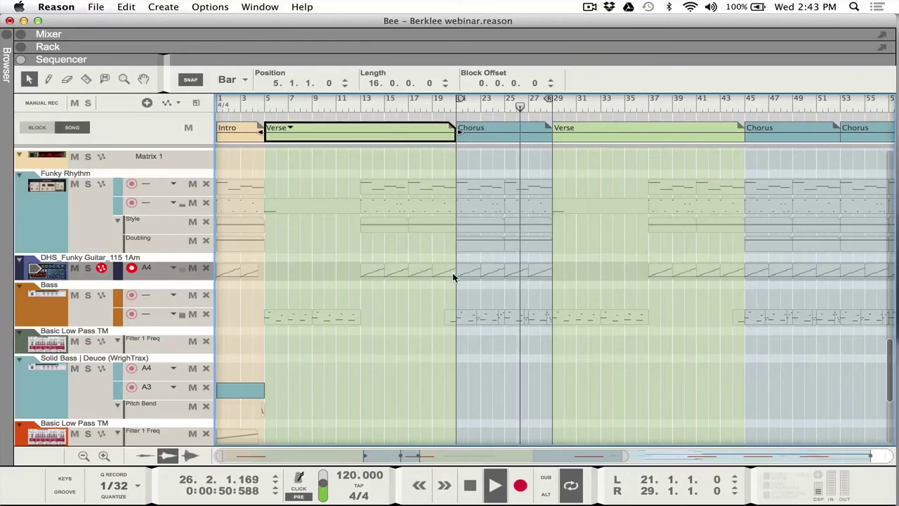
pyautogui.scroll(-5, 454, 248)
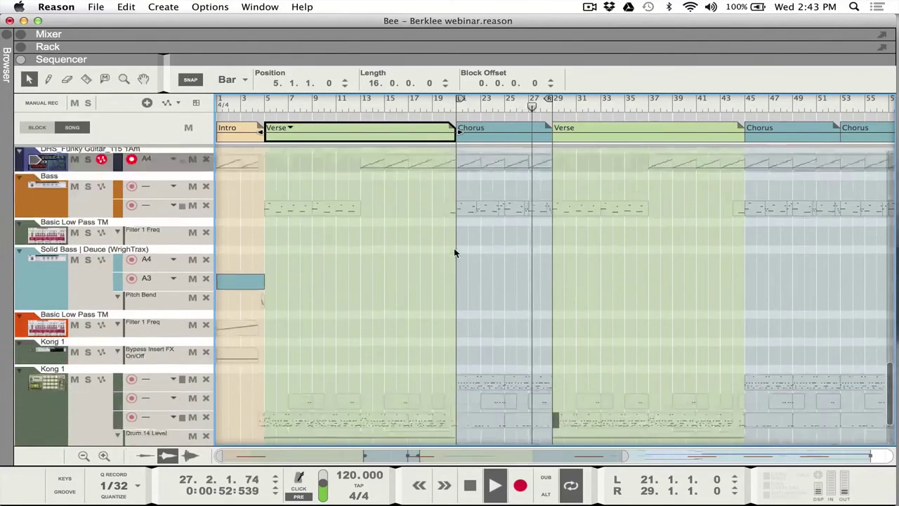
pyautogui.scroll(10, 450, 249)
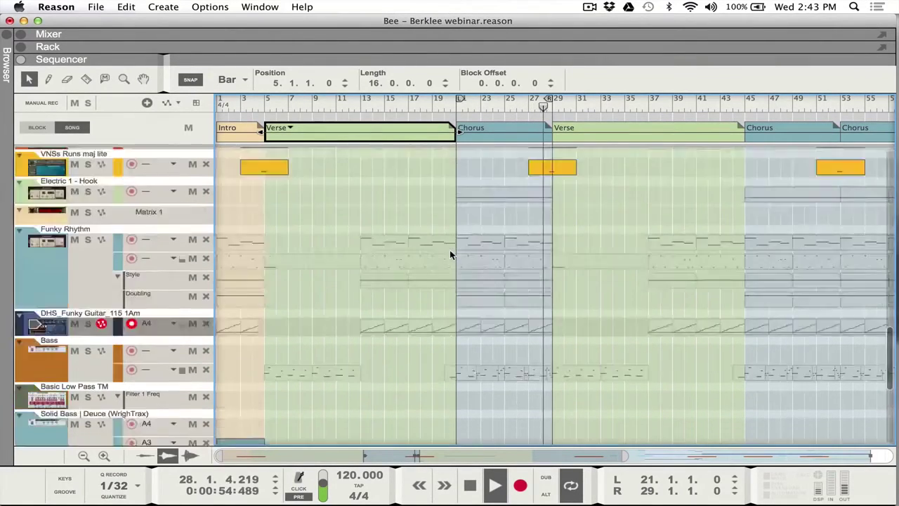
pyautogui.scroll(10, 448, 254)
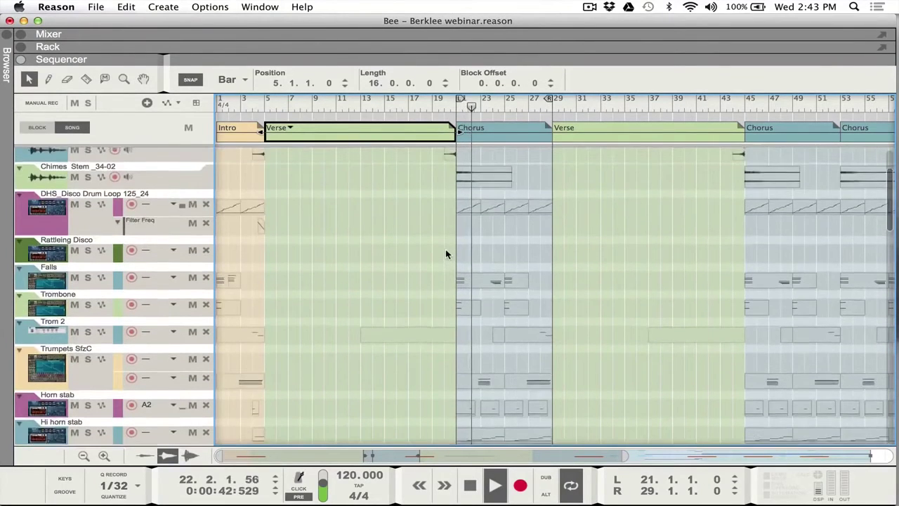
pyautogui.scroll(-3, 445, 254)
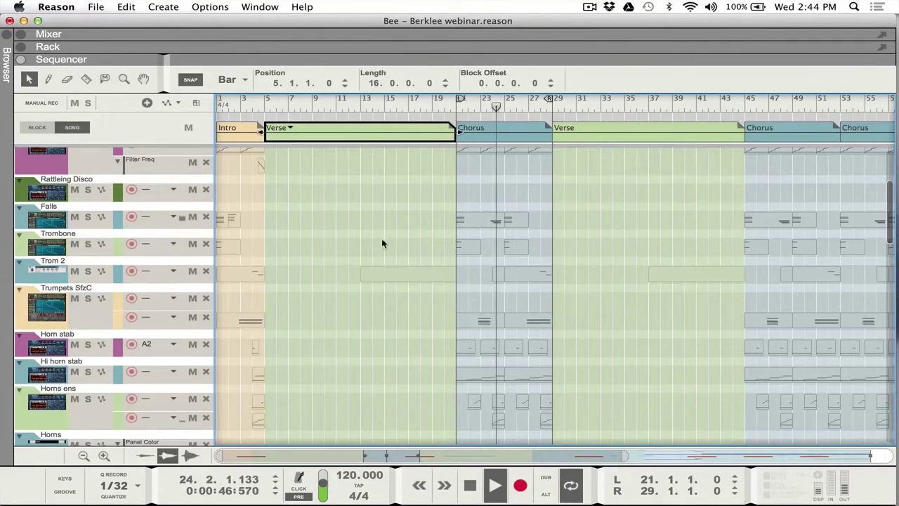
pyautogui.click(93, 208)
pyautogui.scroll(3, 92, 207)
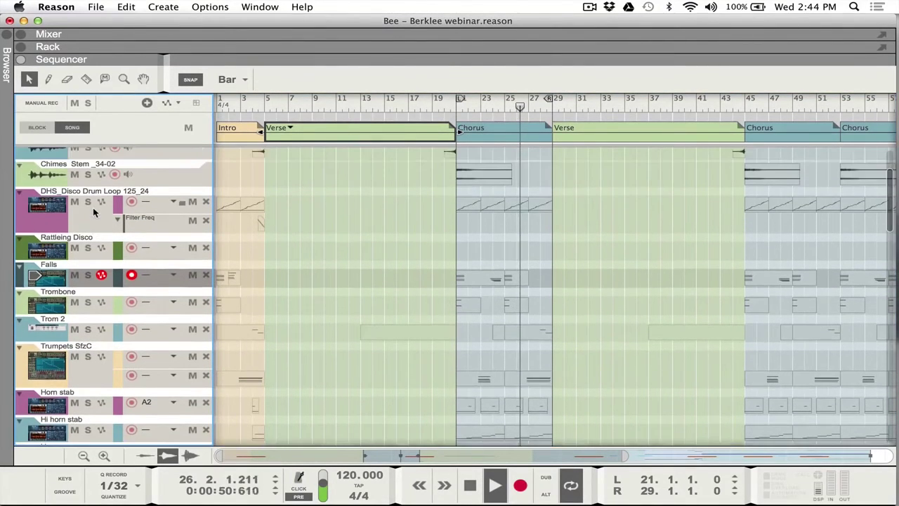
pyautogui.scroll(-1, 93, 207)
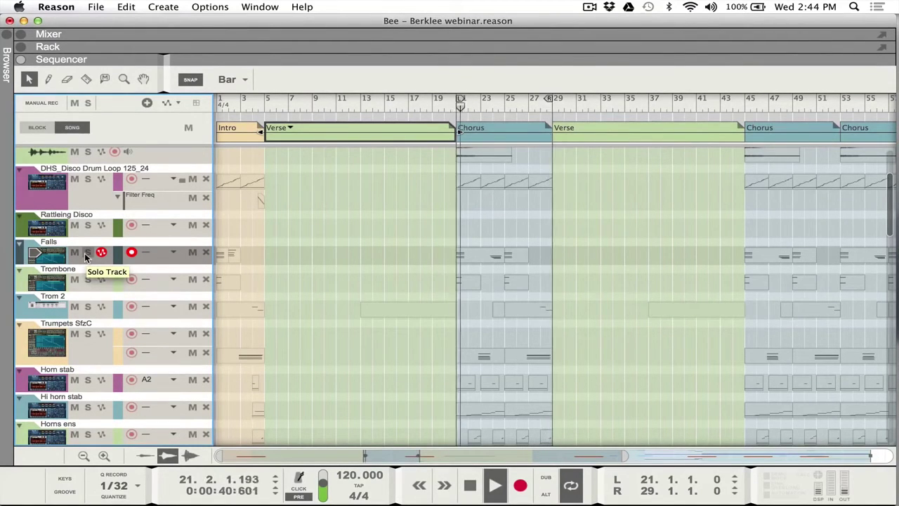
# Solo the Falls, Trombone and Trumpets SfzC tracks together
pyautogui.click(87, 253)
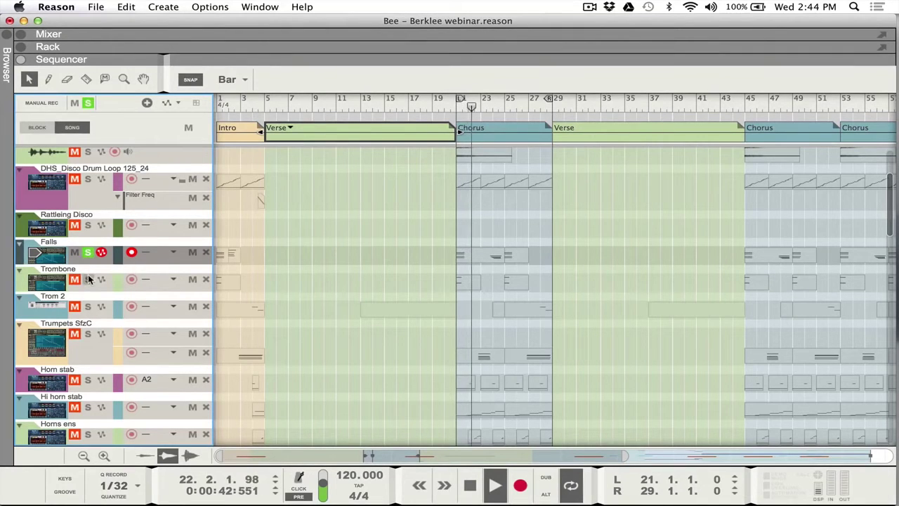
pyautogui.click(88, 279)
pyautogui.click(89, 333)
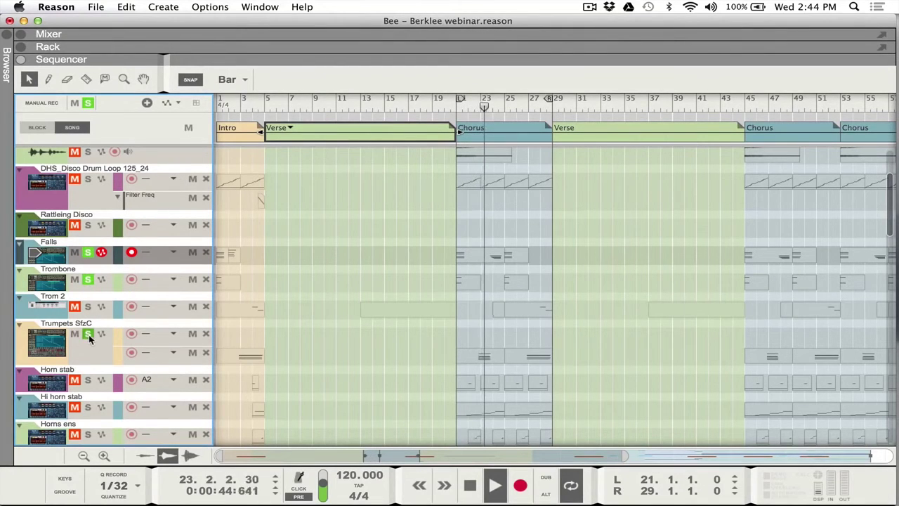
pyautogui.scroll(-2, 92, 348)
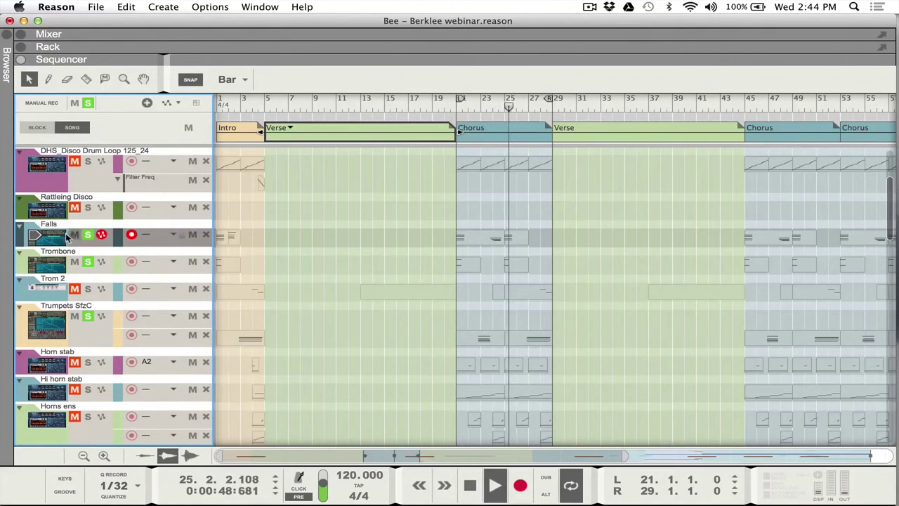
pyautogui.scroll(-1, 68, 238)
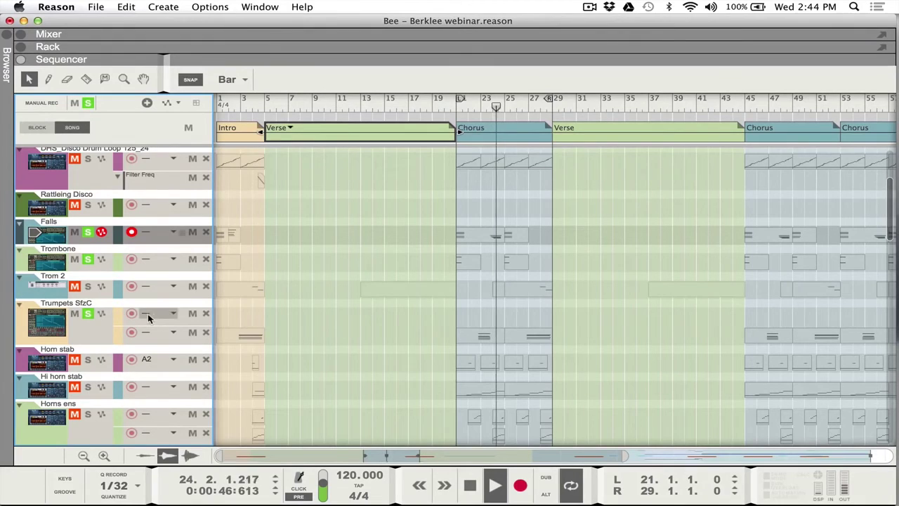
pyautogui.scroll(1, 120, 337)
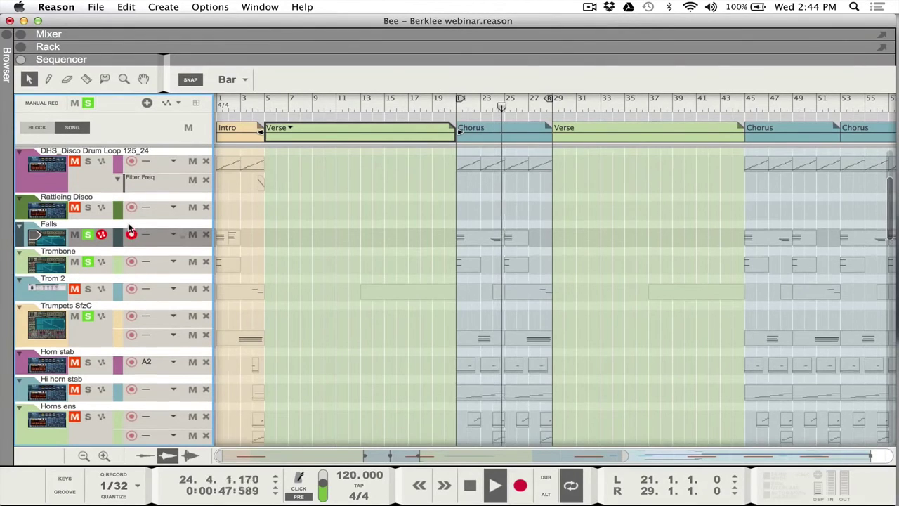
# Add Horn stab to the solo and show its Dr.OctoRex with the 3C_Fm_Hrns loop in the rack
pyautogui.click(88, 362)
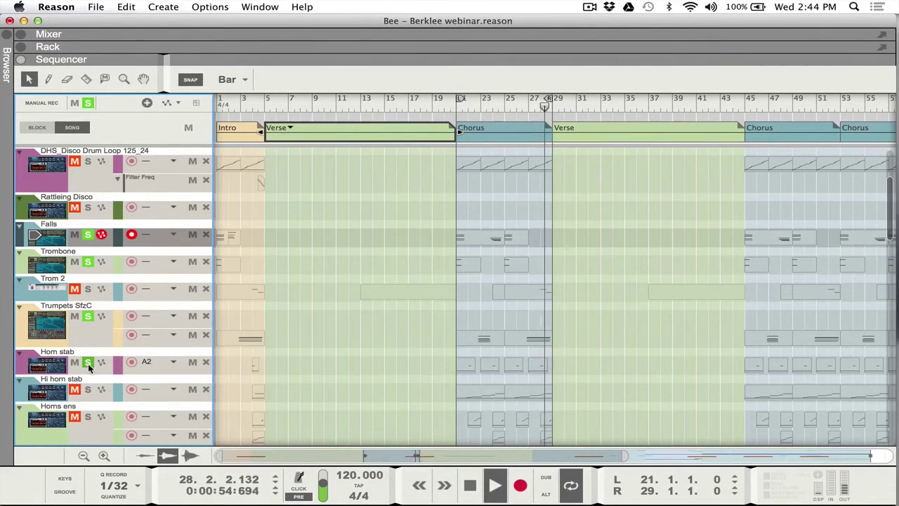
pyautogui.click(76, 354)
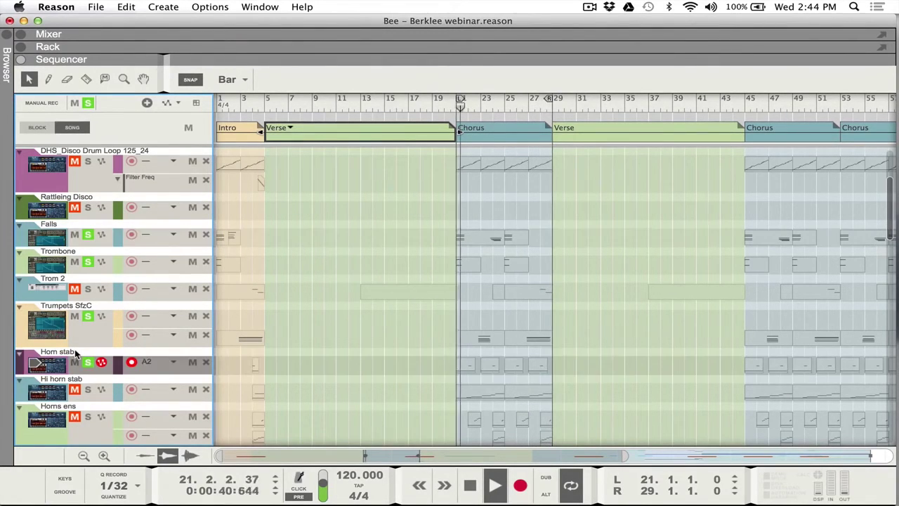
pyautogui.press('F6')
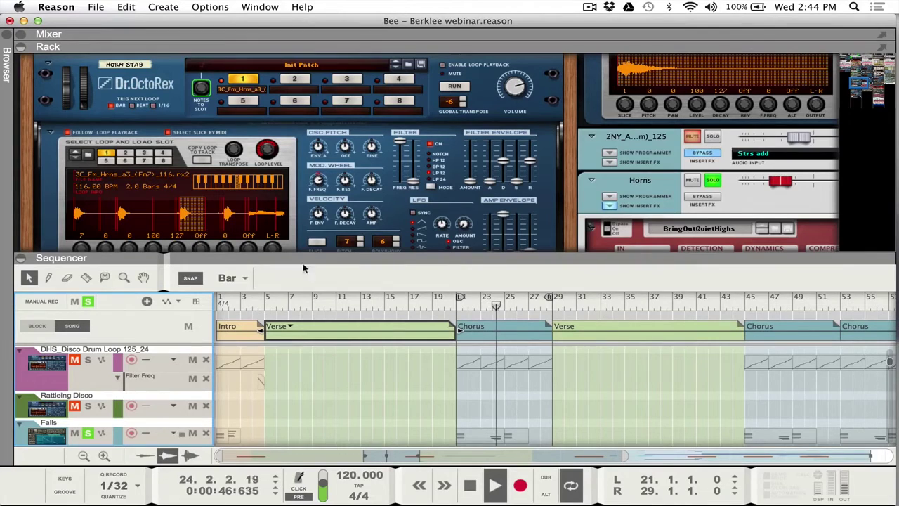
# Inspect the Dr.OctoRex per-slice level values, then return to the waveform display
pyautogui.scroll(-2, 329, 203)
pyautogui.click(317, 228)
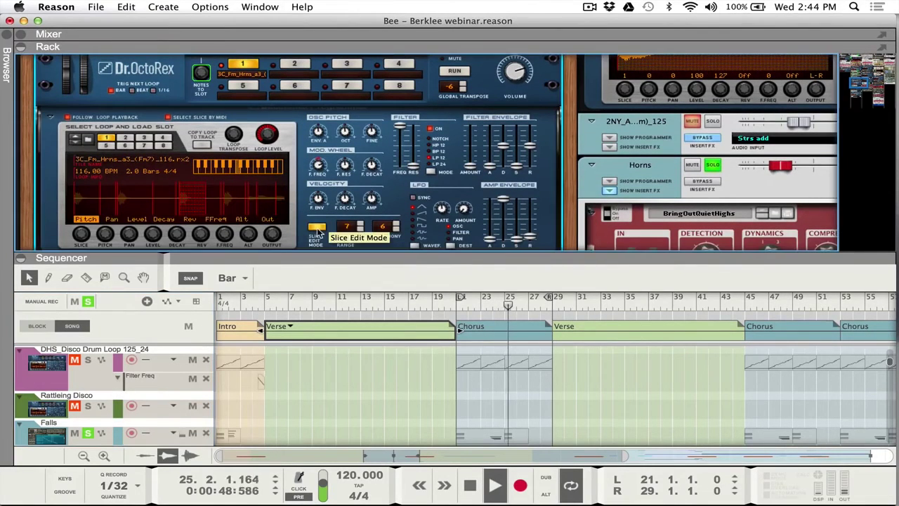
pyautogui.click(141, 220)
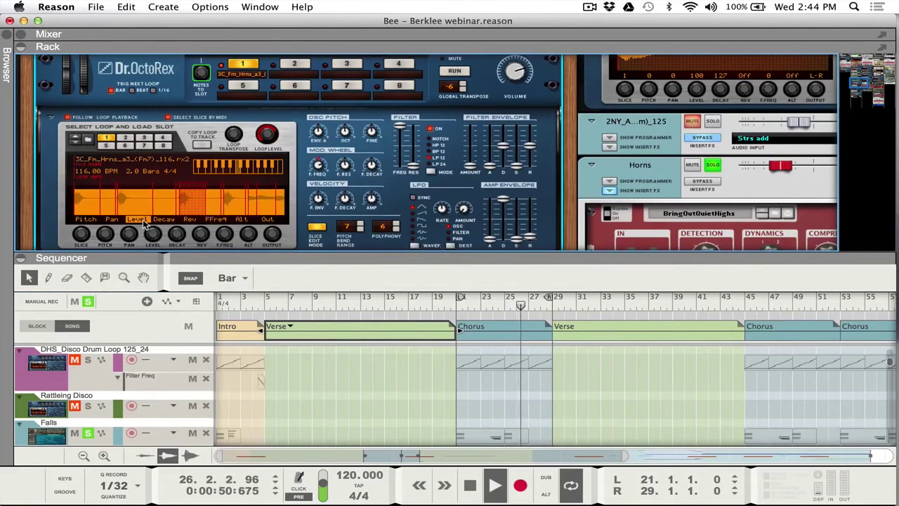
pyautogui.click(316, 226)
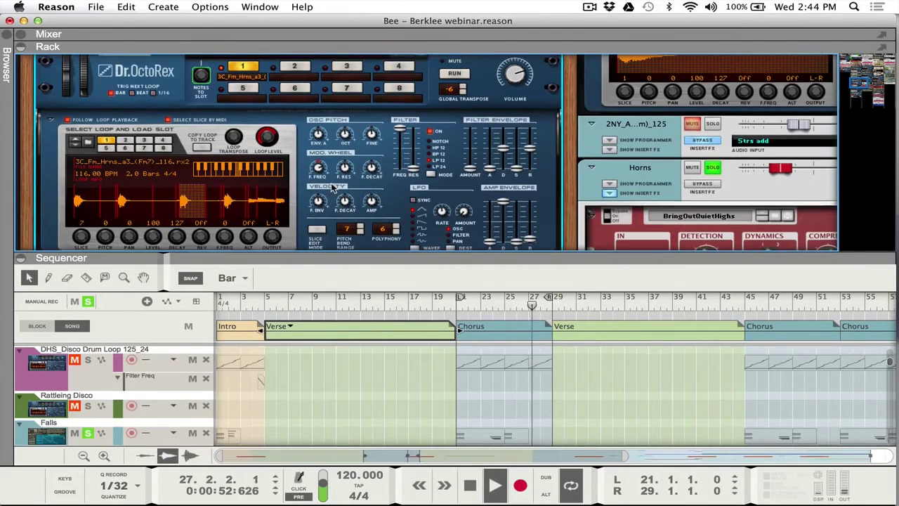
# Add the Hi horn stab track to the solo
pyautogui.scroll(-1, 332, 189)
pyautogui.scroll(2, 332, 188)
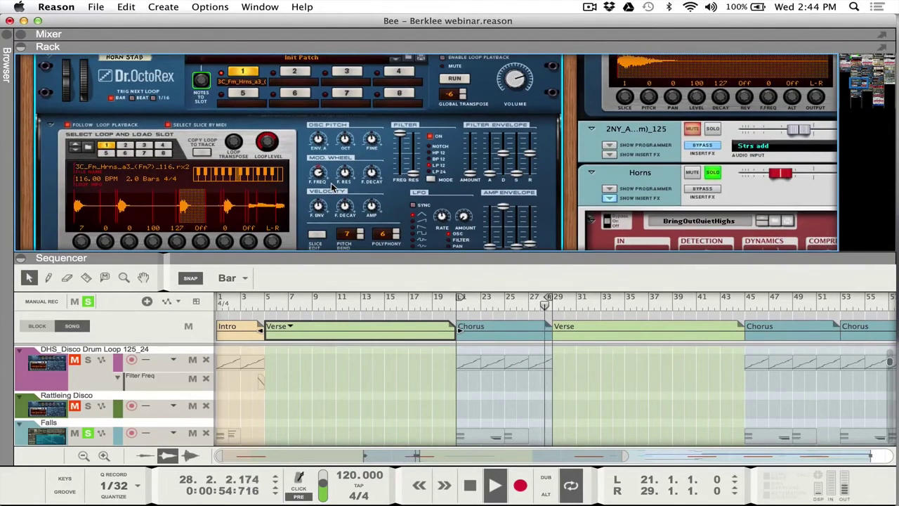
pyautogui.scroll(8, 332, 186)
pyautogui.scroll(-3, 331, 183)
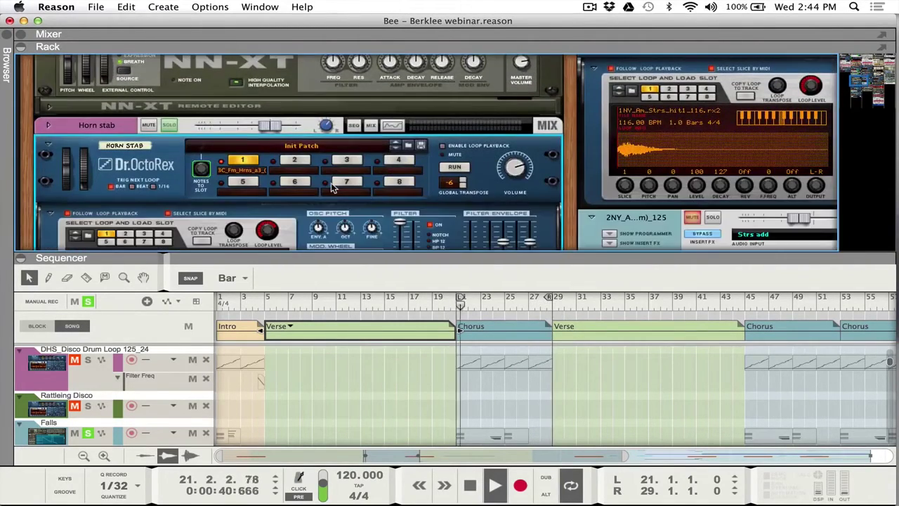
pyautogui.scroll(-10, 331, 183)
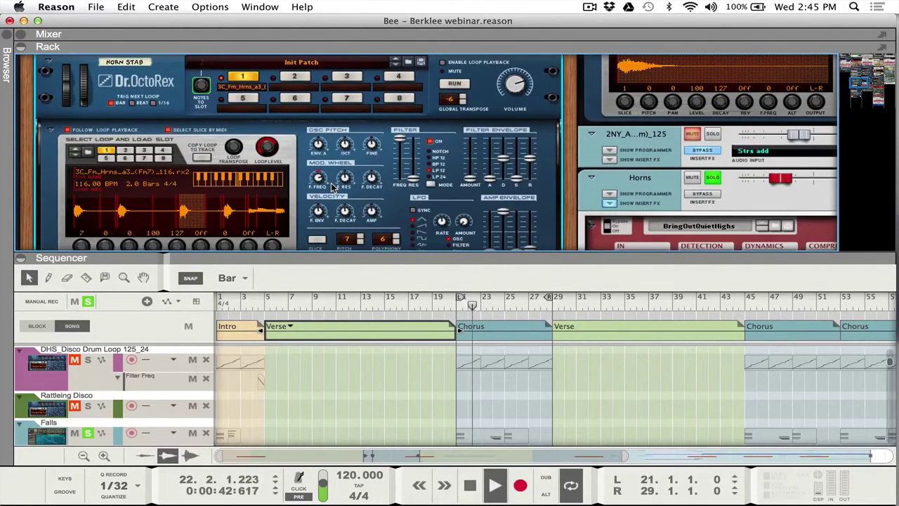
pyautogui.scroll(-1, 333, 186)
pyautogui.scroll(-5, 460, 372)
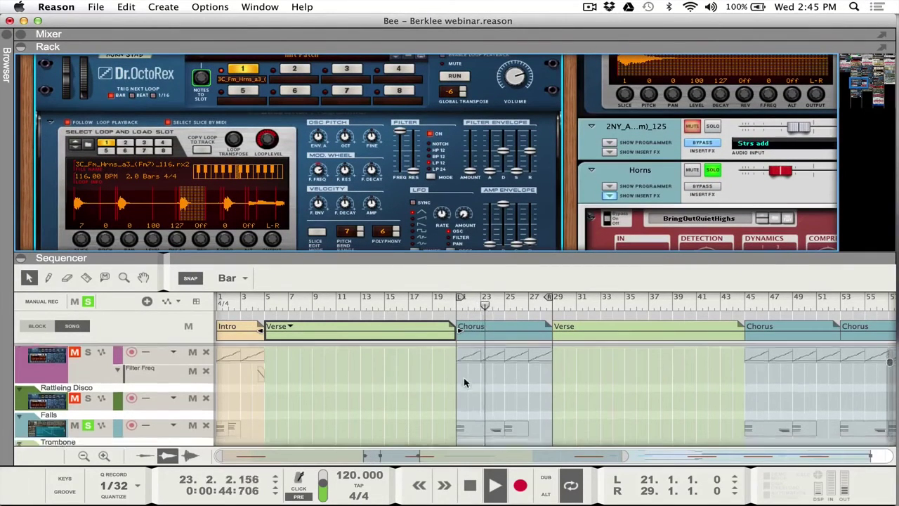
pyautogui.scroll(-5, 464, 377)
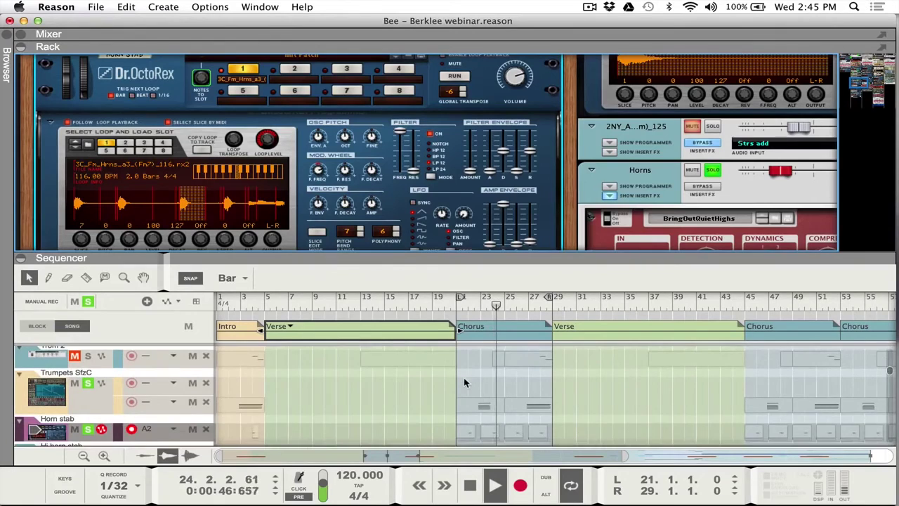
pyautogui.scroll(-2, 351, 402)
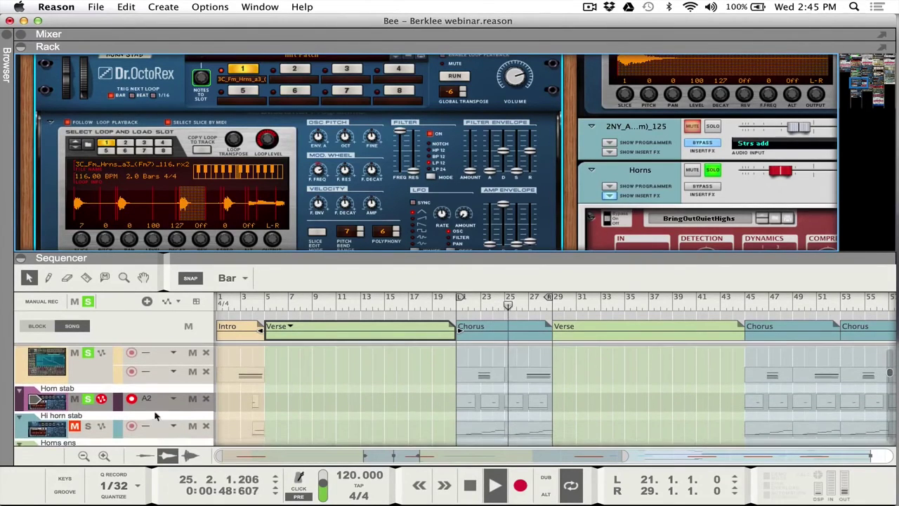
pyautogui.click(88, 427)
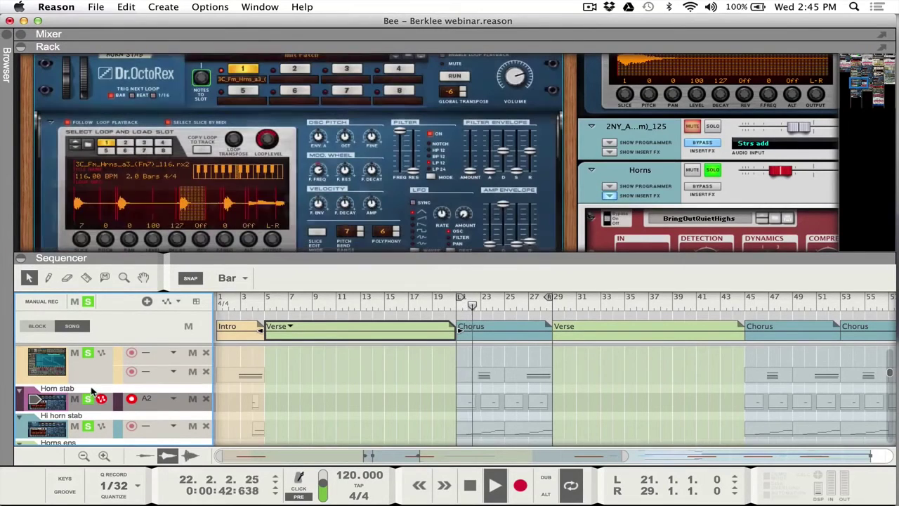
# Solo Horns ens, then take Hi horn stab and Trombone out of solo
pyautogui.scroll(-3, 271, 399)
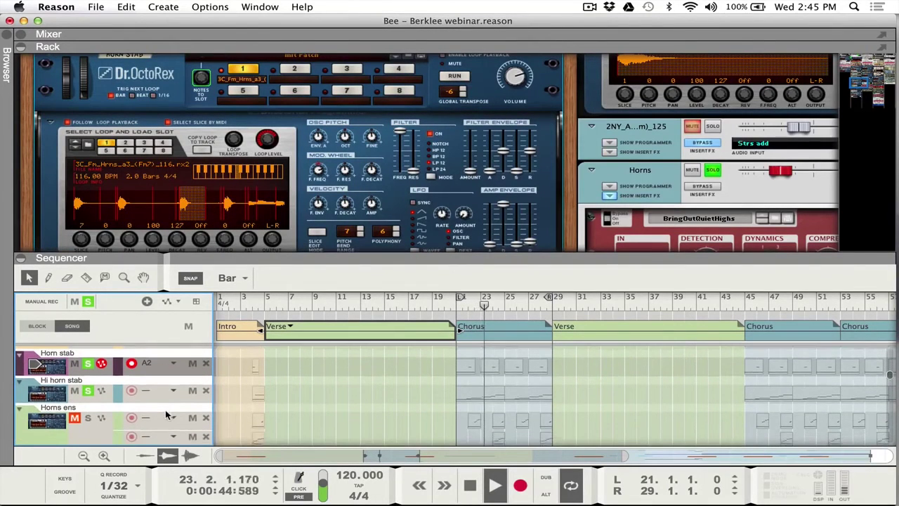
pyautogui.scroll(-1, 154, 414)
pyautogui.click(87, 414)
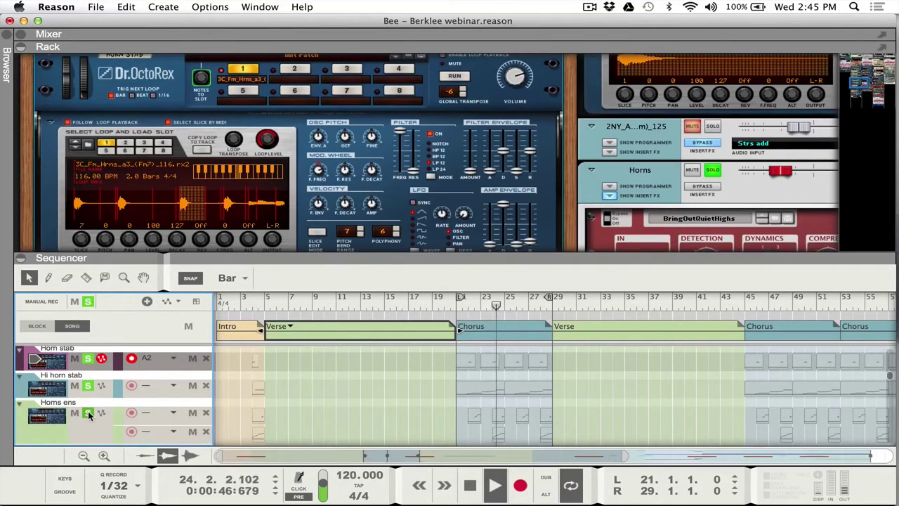
pyautogui.click(87, 385)
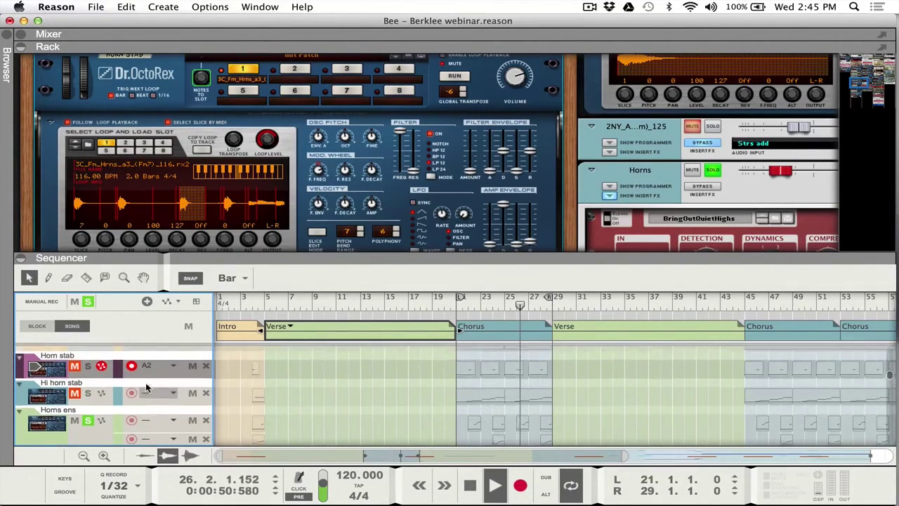
pyautogui.scroll(-5, 146, 387)
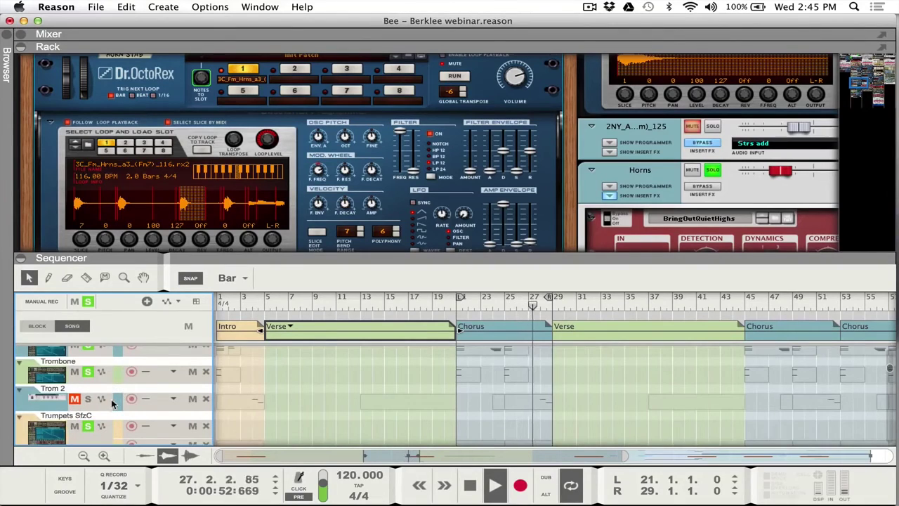
pyautogui.scroll(-1, 112, 404)
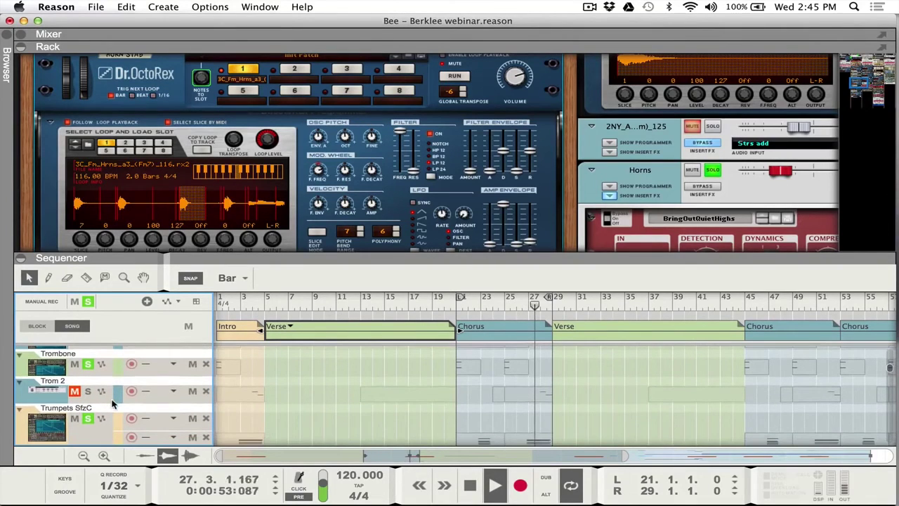
pyautogui.click(88, 364)
pyautogui.scroll(1, 92, 369)
pyautogui.scroll(2, 90, 366)
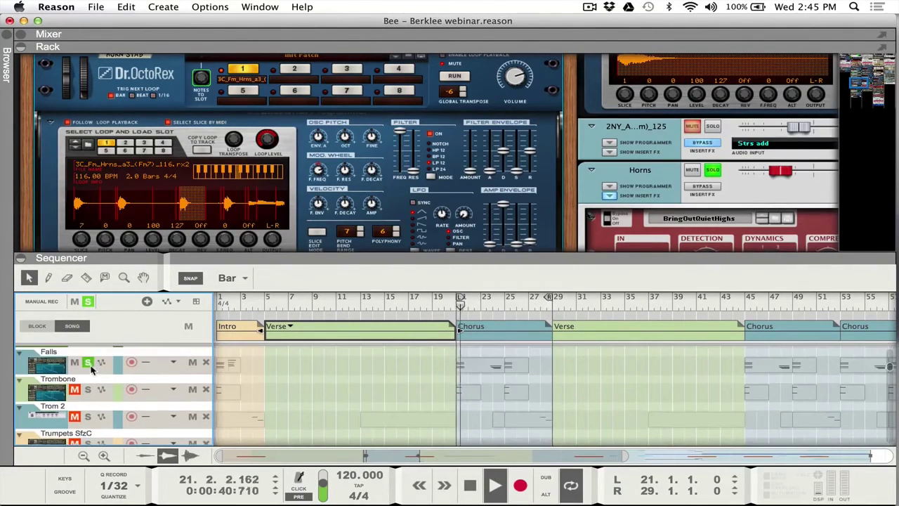
# Select Horns ens, show its Dr.OctoRex in the rack, and unsolo it so all tracks play
pyautogui.press('F7')
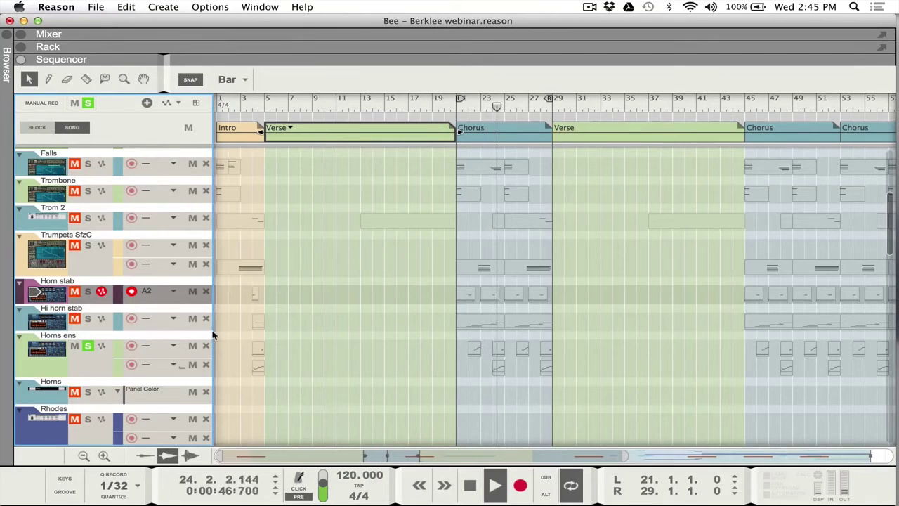
pyautogui.click(70, 337)
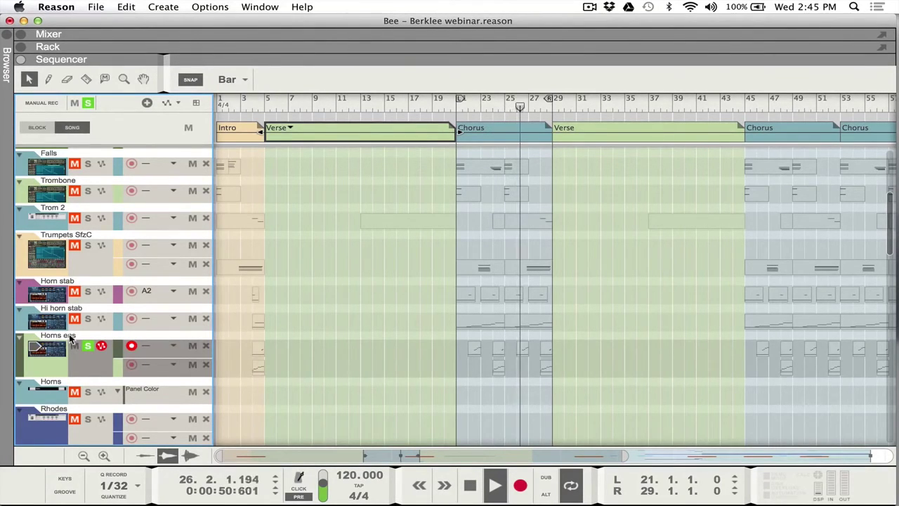
pyautogui.press('F6')
pyautogui.press('F6')
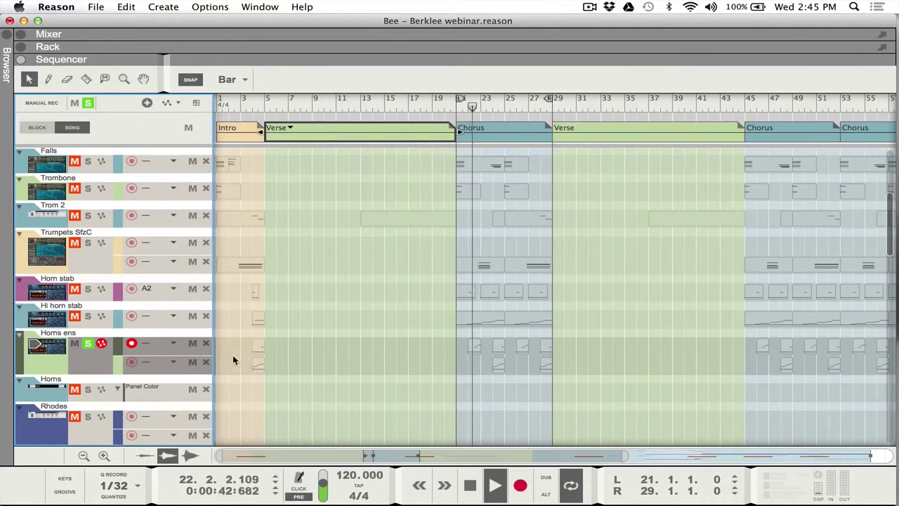
pyautogui.click(87, 344)
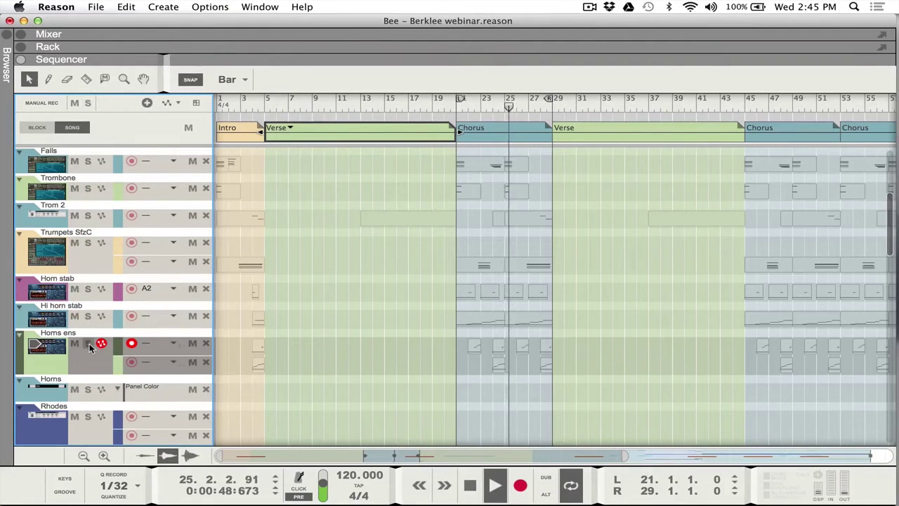
pyautogui.scroll(1, 356, 296)
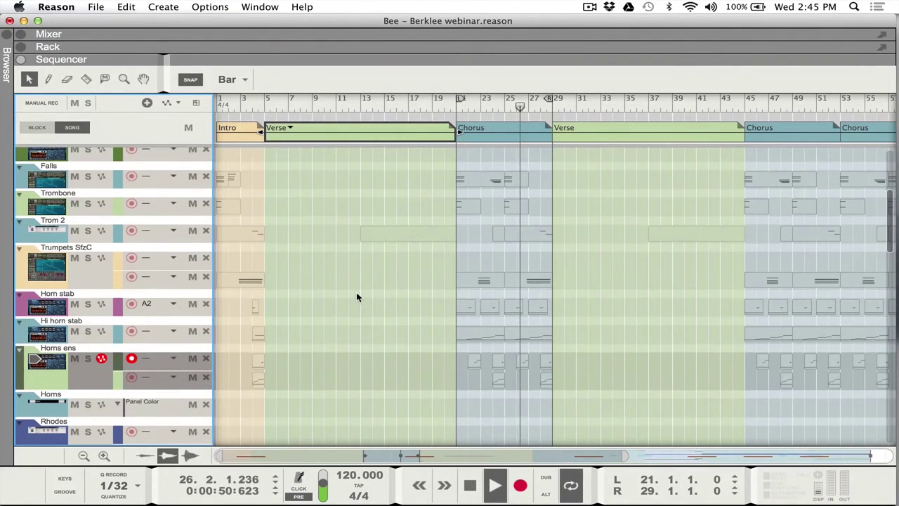
# In the full mixer, turn off SOLO on the Horns channel and stop playback
pyautogui.press('F6')
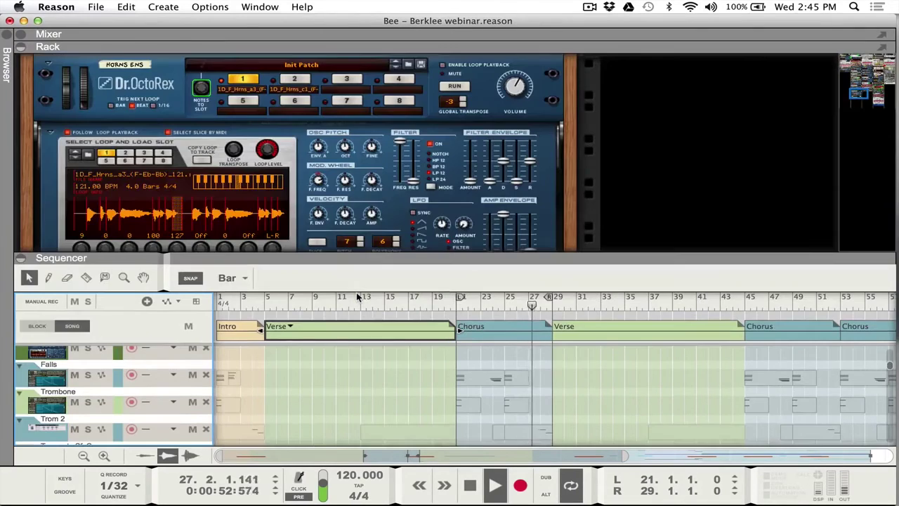
pyautogui.press('F5')
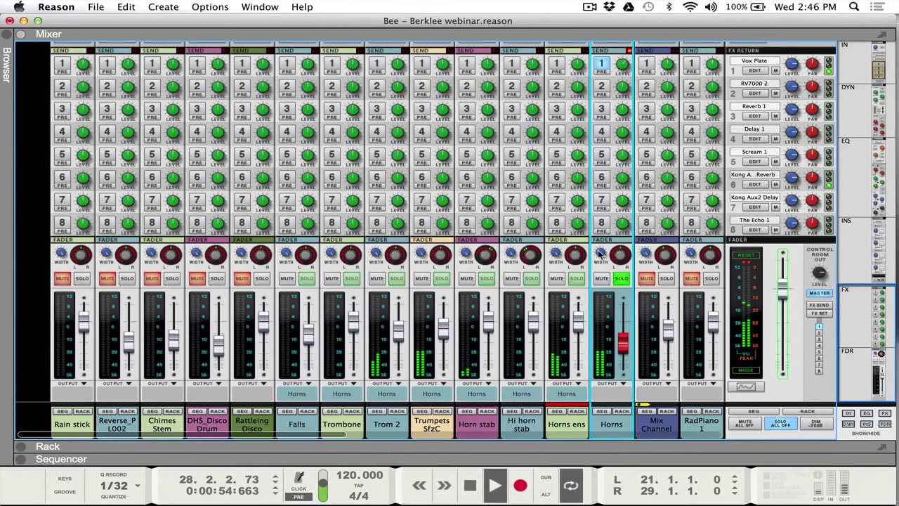
pyautogui.click(619, 279)
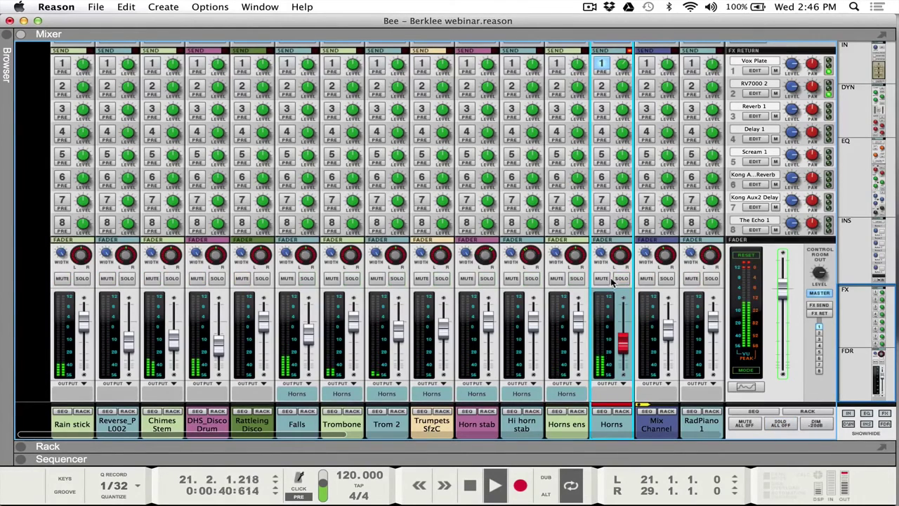
pyautogui.press('space')
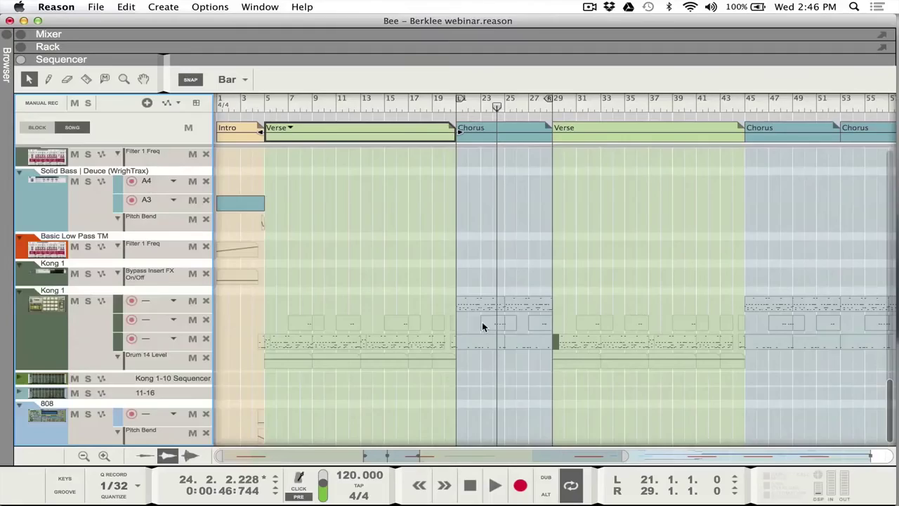
pyautogui.scroll(-5, 482, 322)
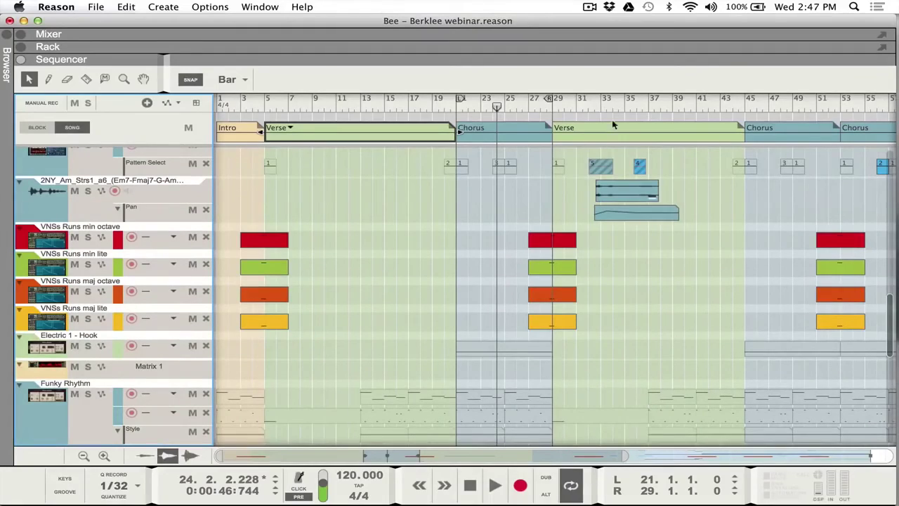
# Play from bar 27 and solo the String runs channel in the full mixer
pyautogui.click(531, 105)
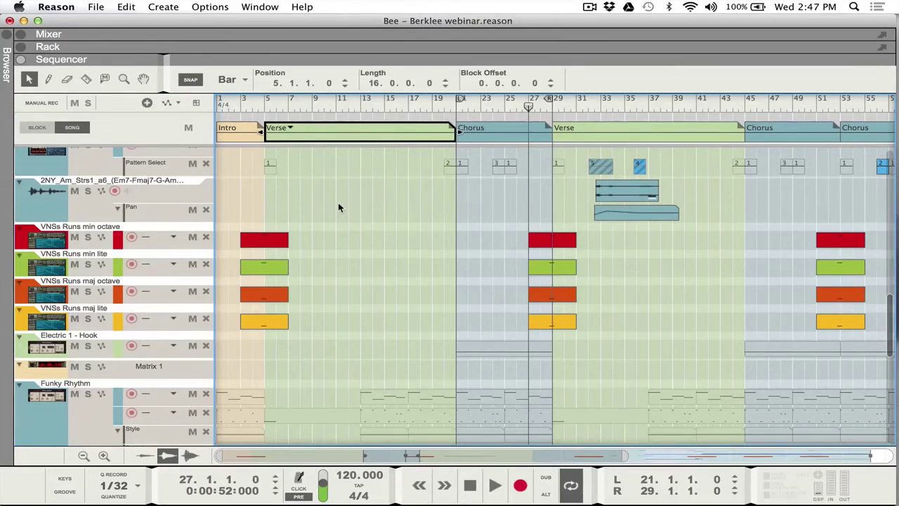
pyautogui.press('space')
pyautogui.press('F5')
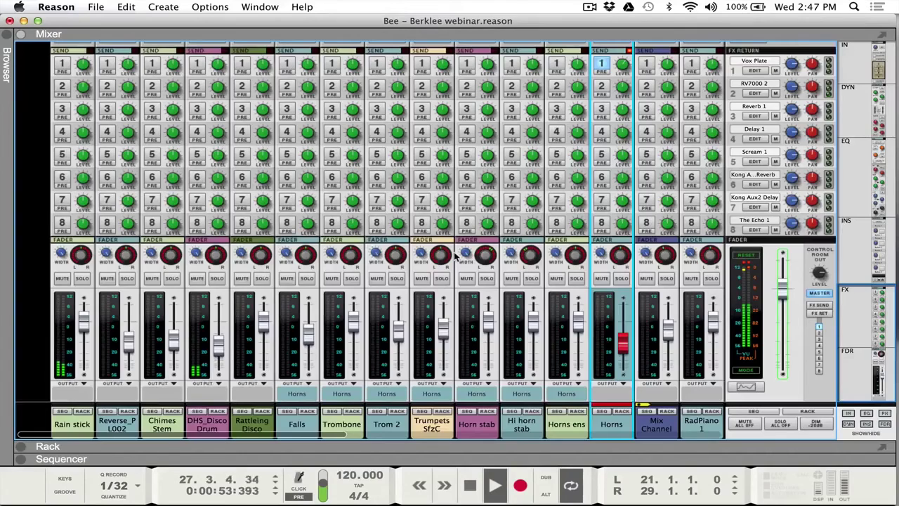
pyautogui.hscroll(10, 456, 257)
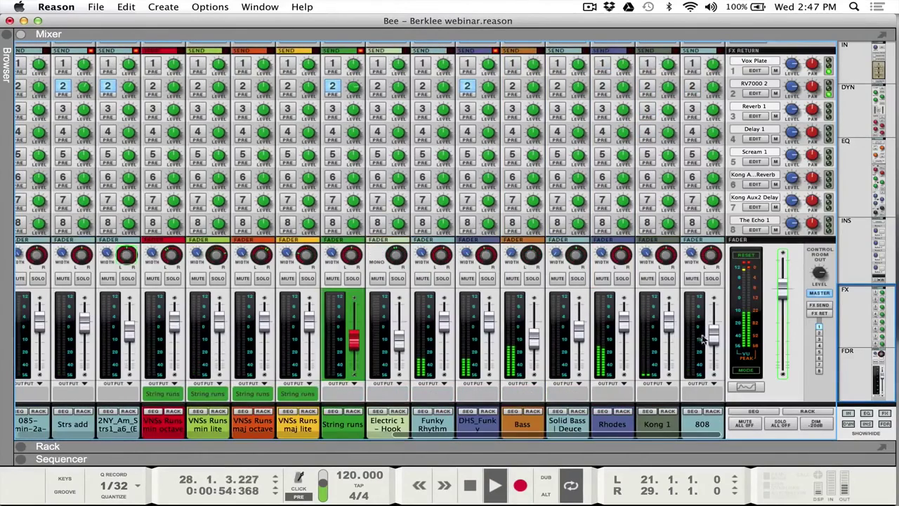
pyautogui.click(351, 279)
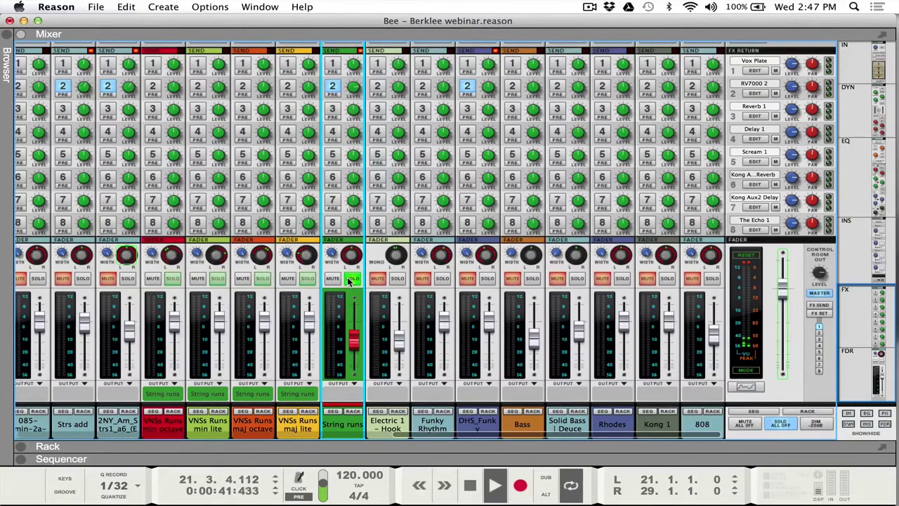
# Return to the sequencer, move to bar 28 and select the Strs add track
pyautogui.press('F7')
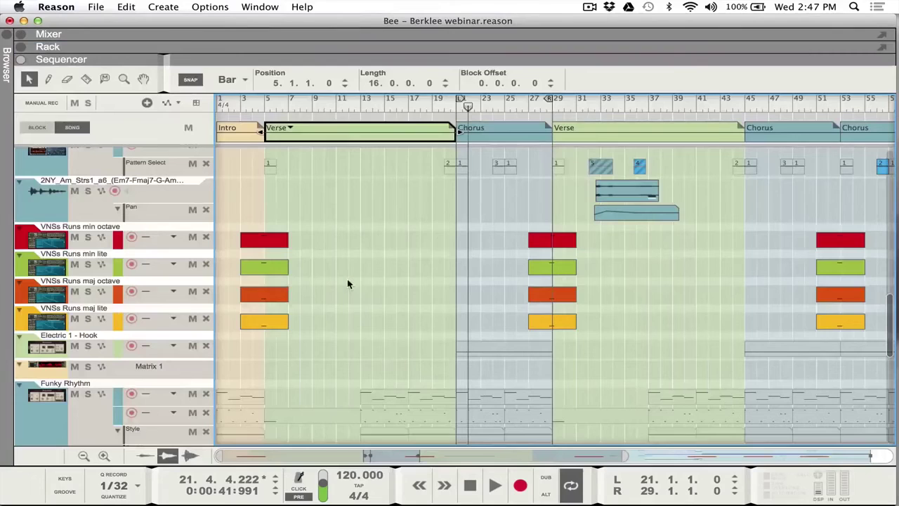
pyautogui.click(539, 107)
pyautogui.scroll(-8, 540, 112)
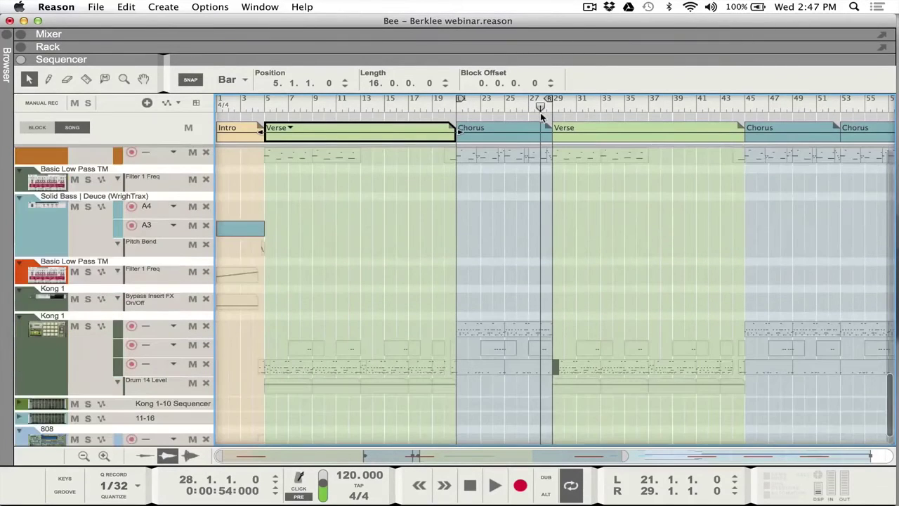
pyautogui.scroll(10, 540, 114)
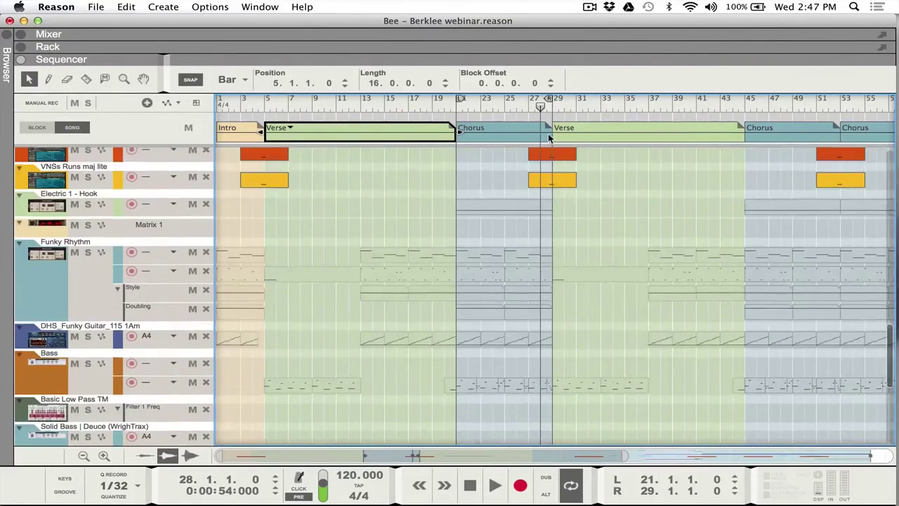
pyautogui.scroll(8, 546, 134)
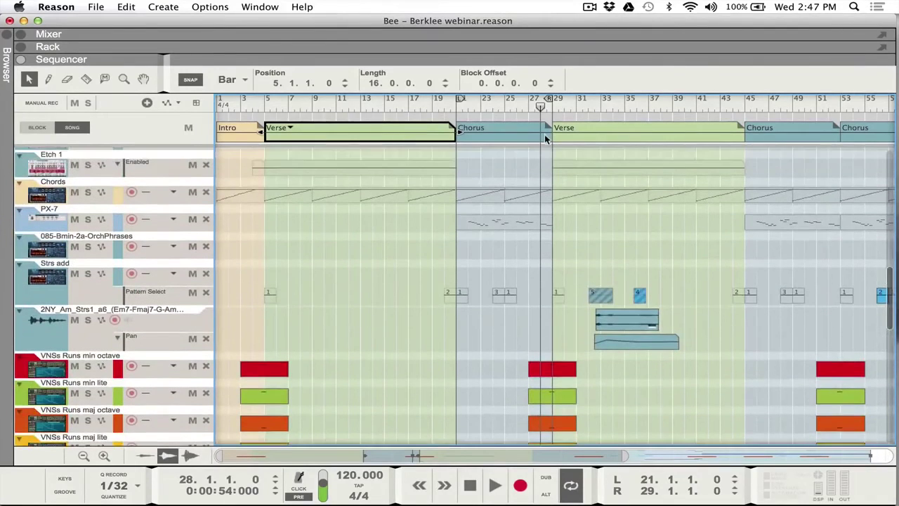
pyautogui.click(69, 298)
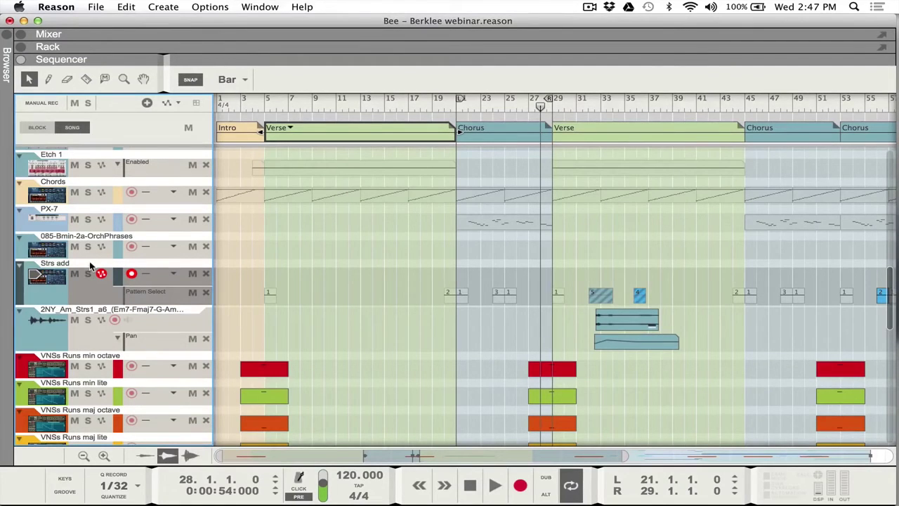
pyautogui.press('F5')
# Solo the Strs add channel and listen to it alone, then stop
pyautogui.scroll(-5, 331, 365)
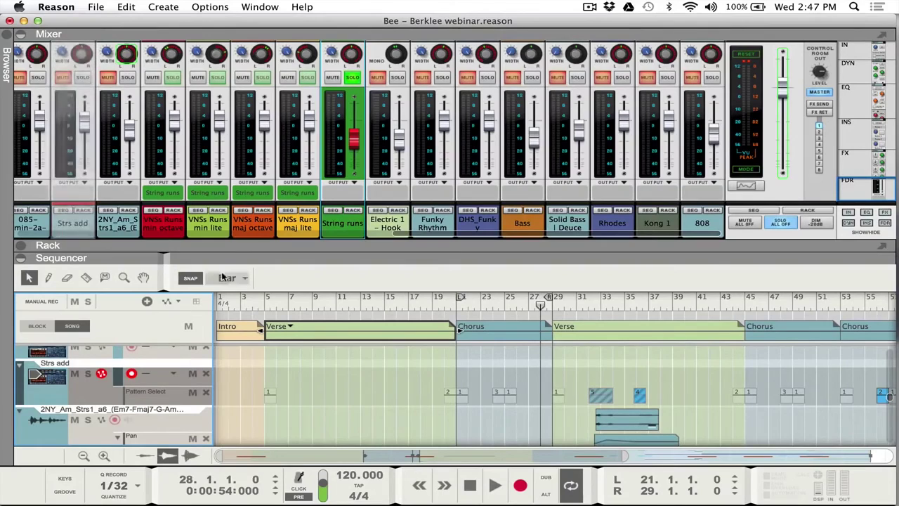
pyautogui.press('space')
pyautogui.click(82, 78)
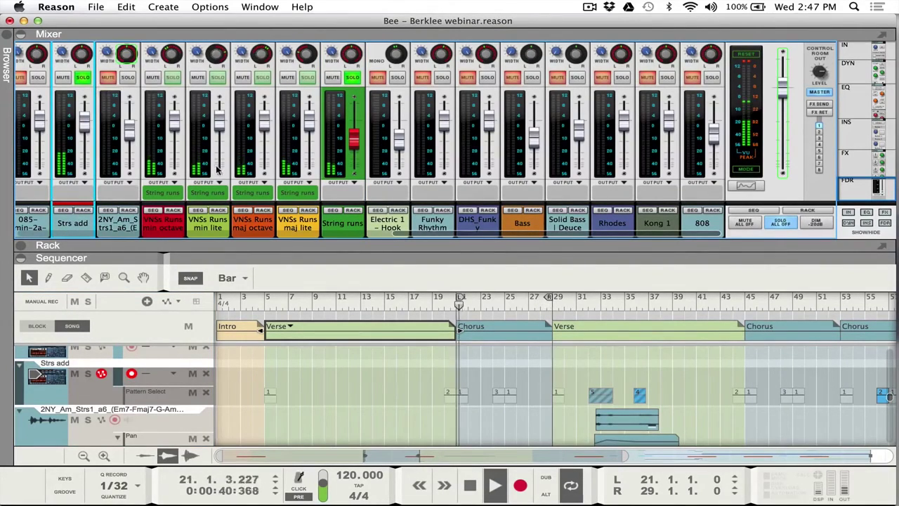
pyautogui.press('space')
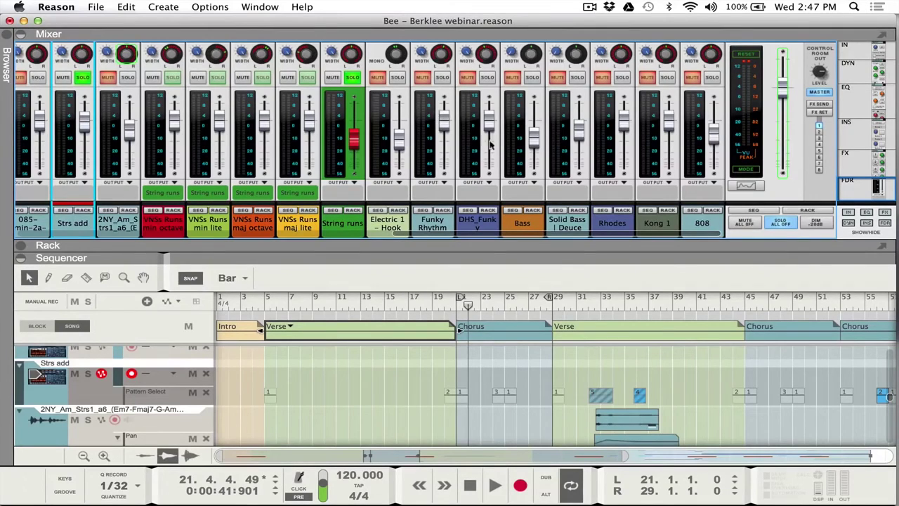
# Clear all channel solos and play the full mix from bar 28, then stop
pyautogui.click(785, 224)
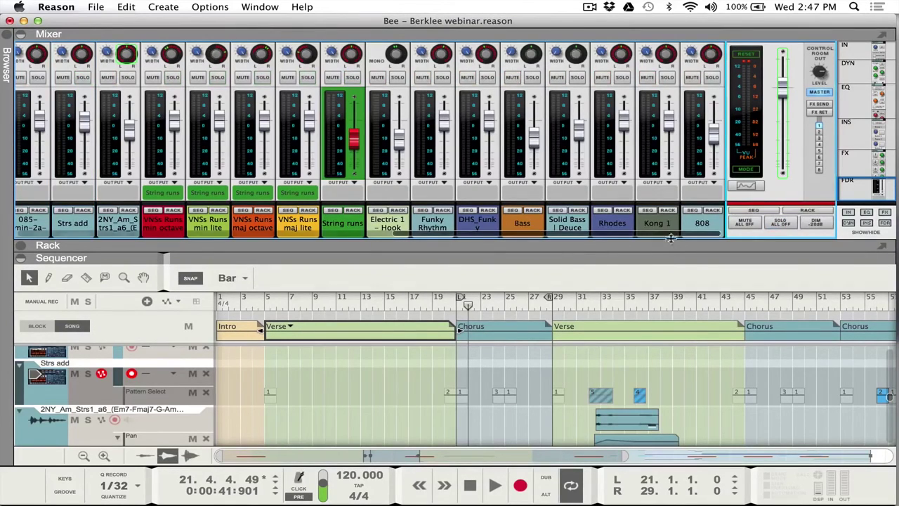
pyautogui.click(540, 306)
pyautogui.press('space')
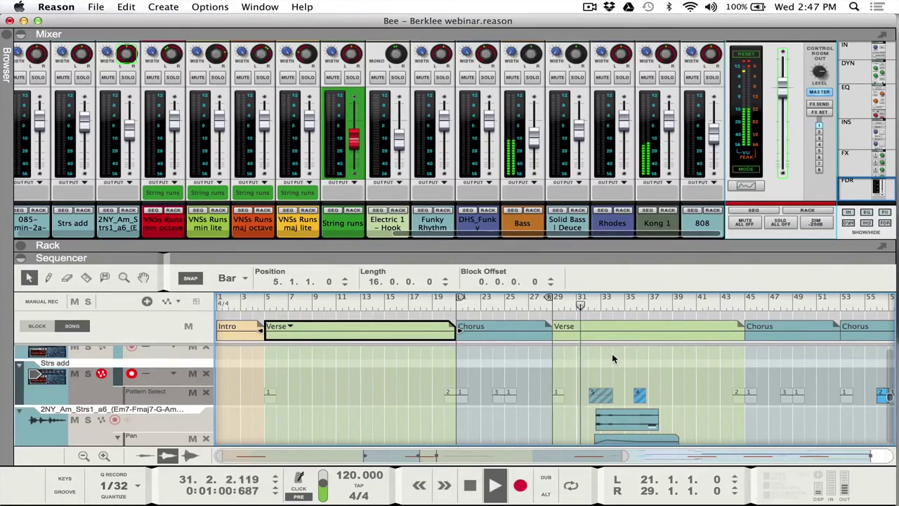
pyautogui.press('space')
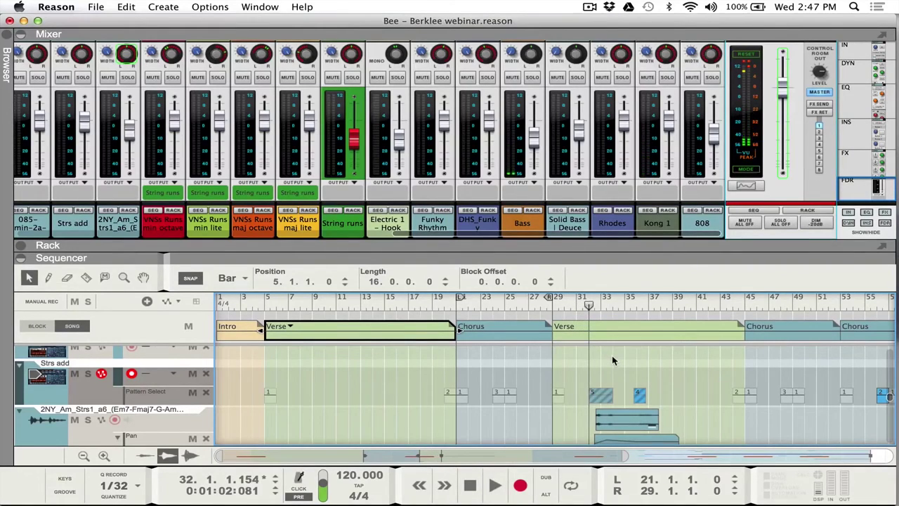